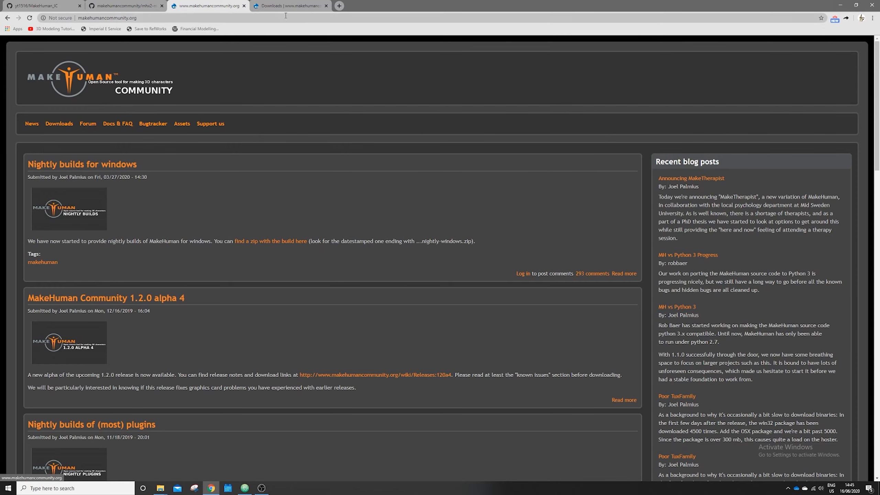
# Review the MakeHuman community downloads page, including the section on the upcoming 1.2.0 release
pyautogui.click(290, 5)
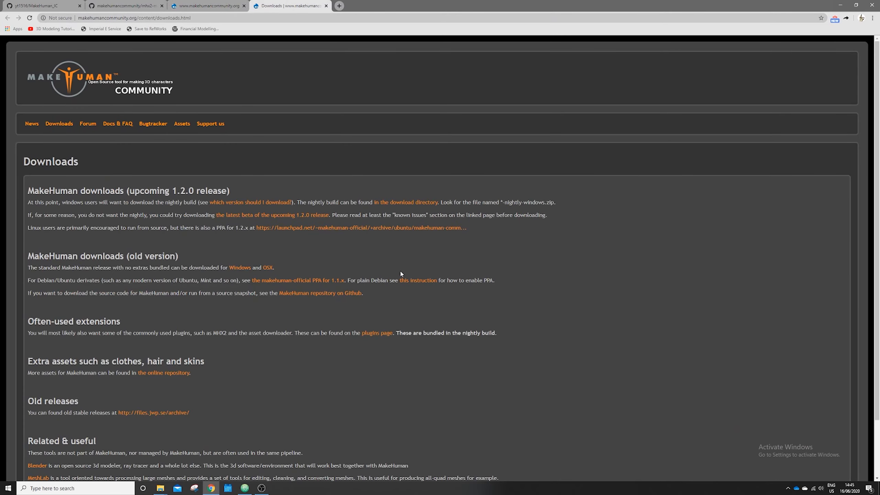
pyautogui.scroll(-1, 418, 284)
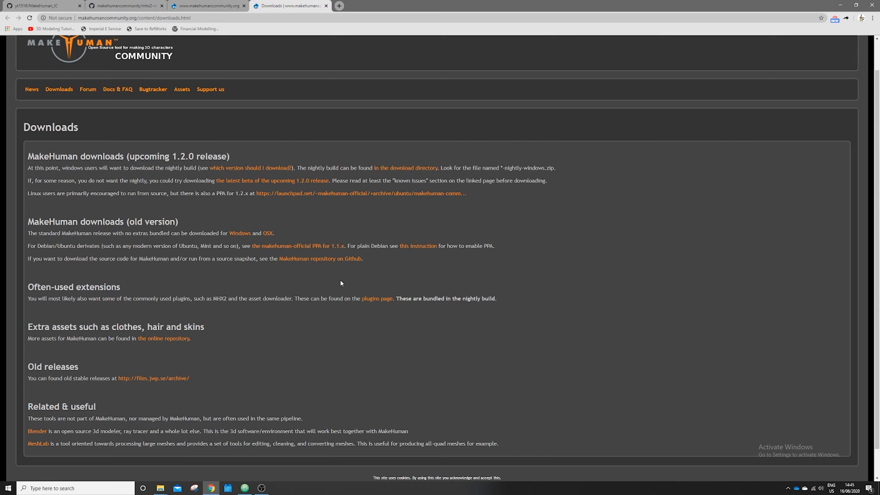
pyautogui.moveTo(29, 156); pyautogui.dragTo(142, 157)
pyautogui.click(142, 157)
pyautogui.scroll(1, 423, 269)
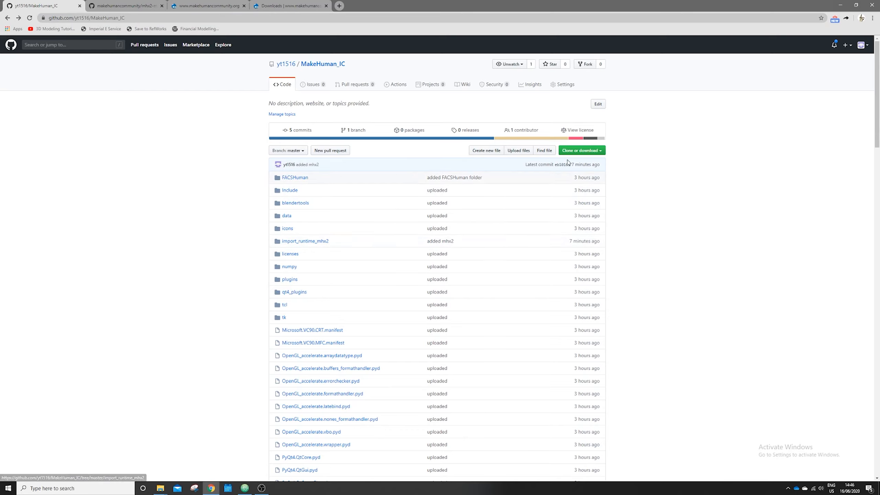
# Check the clone and download options of the MakeHuman_IC repository on GitHub
pyautogui.click(597, 152)
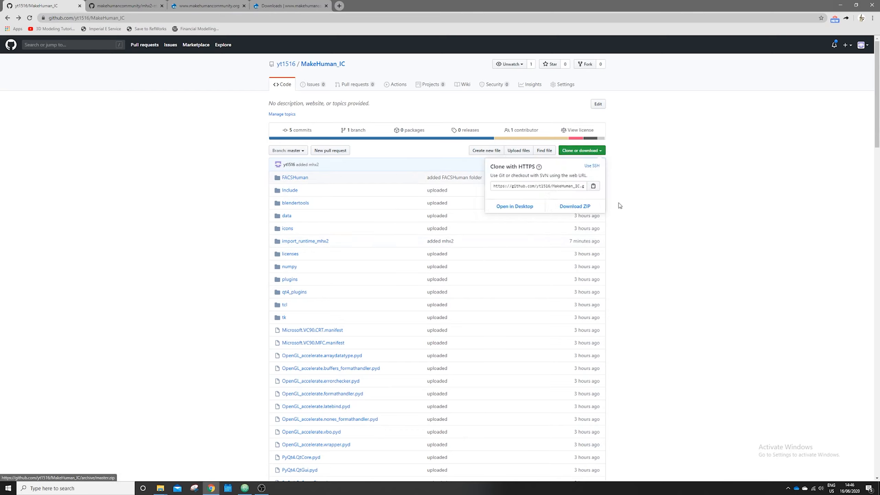
pyautogui.click(720, 271)
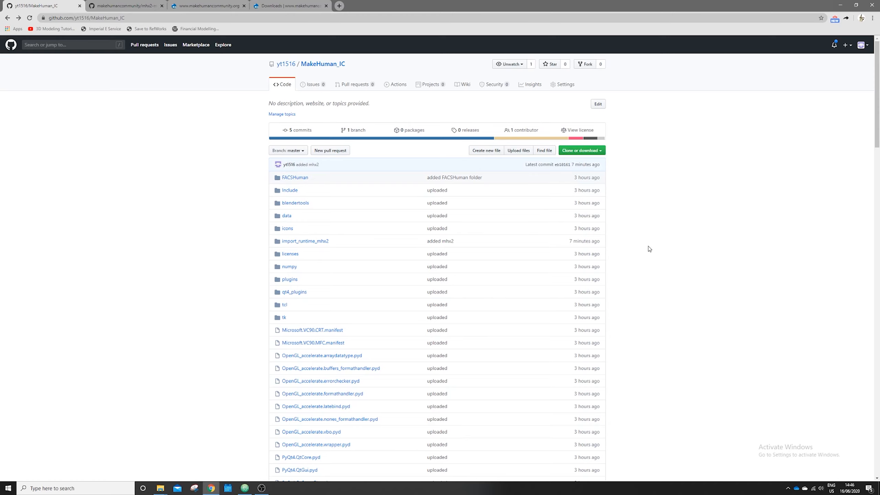
pyautogui.click(597, 150)
pyautogui.click(668, 215)
# Open the MakeHuman_IC folder from the desktop in a maximized File Explorer window
pyautogui.click(878, 490)
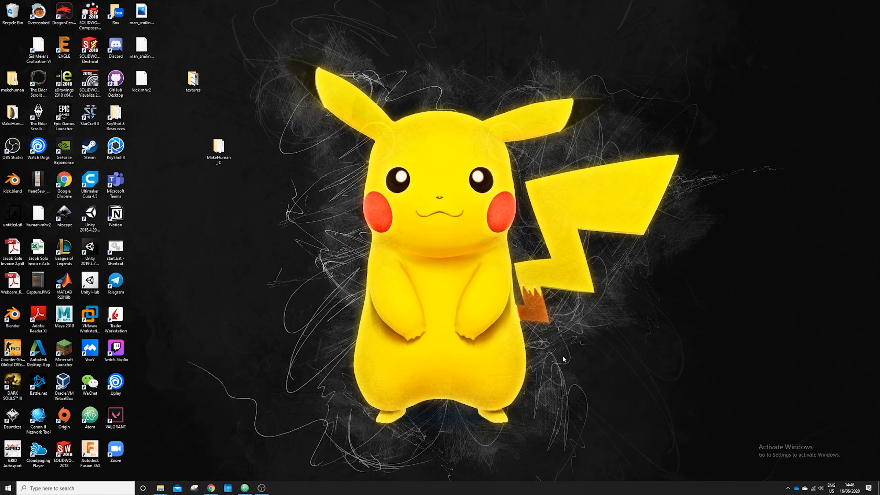
pyautogui.doubleClick(219, 149)
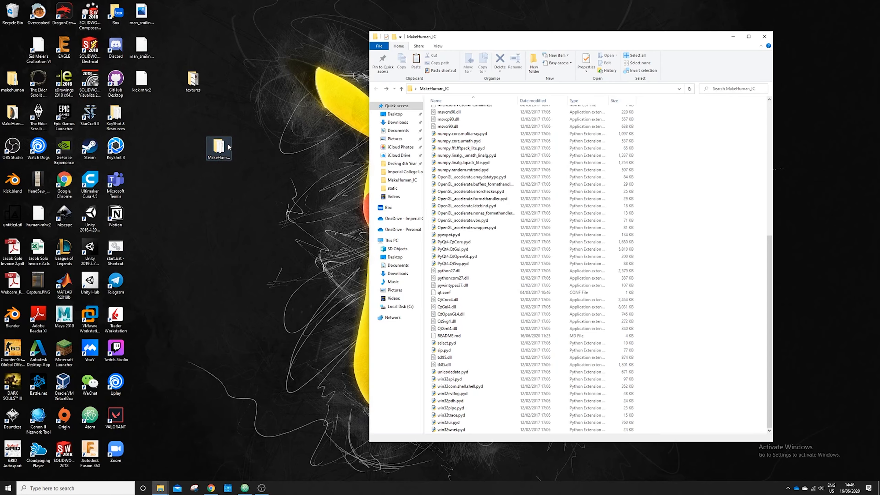
pyautogui.doubleClick(510, 38)
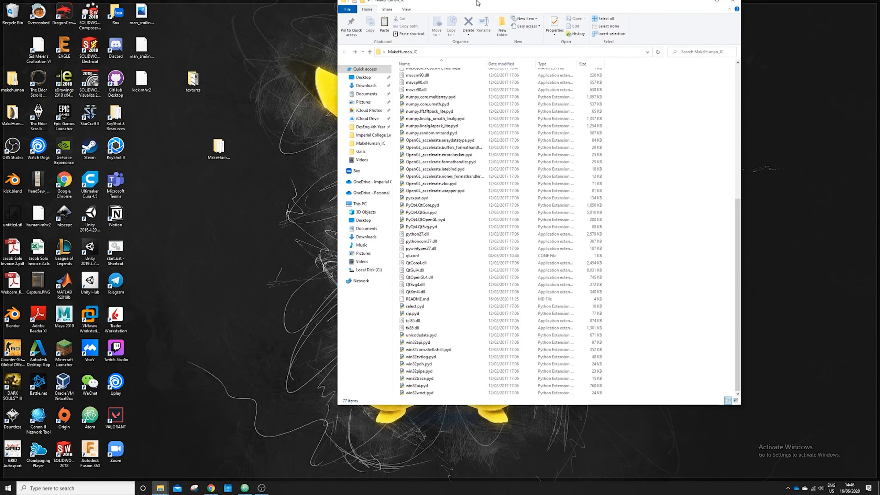
pyautogui.scroll(2, 452, 195)
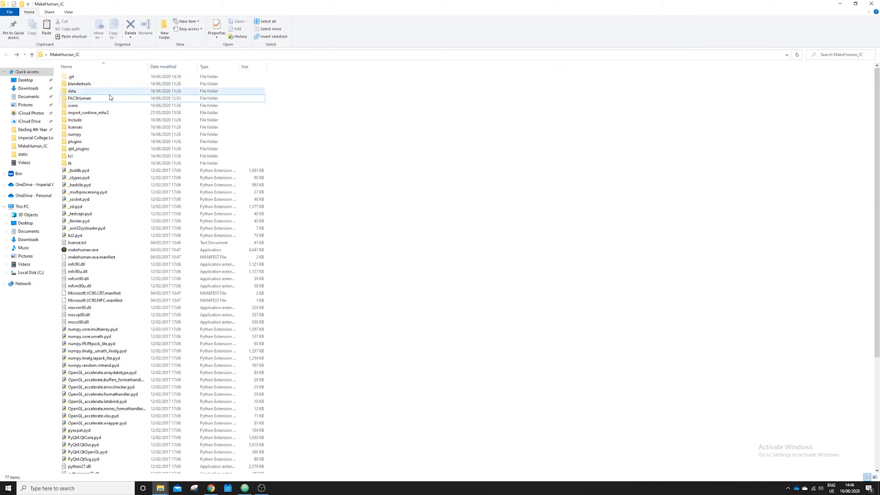
# Identify the FACSHuman and import_runtime_mhx2 folders and launch makehuman.exe from the MakeHuman_IC folder
pyautogui.click(103, 98)
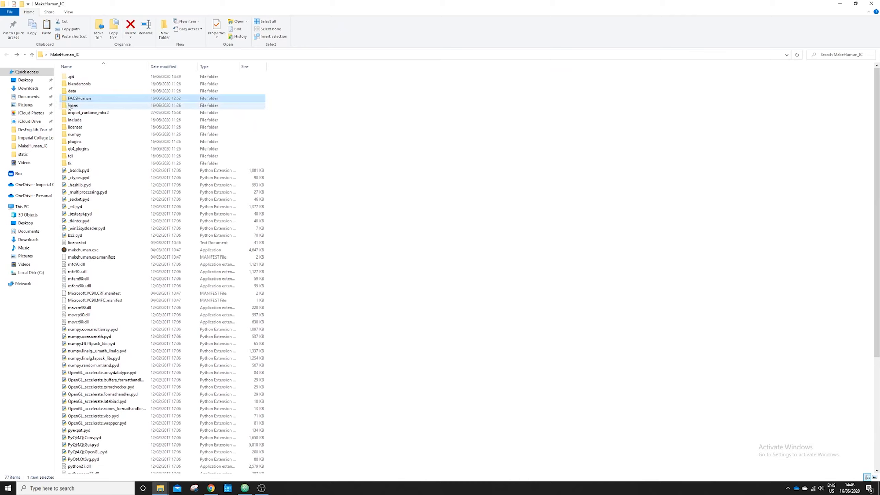
pyautogui.keyDown('ctrl'); pyautogui.click(73, 113); pyautogui.keyUp('ctrl')
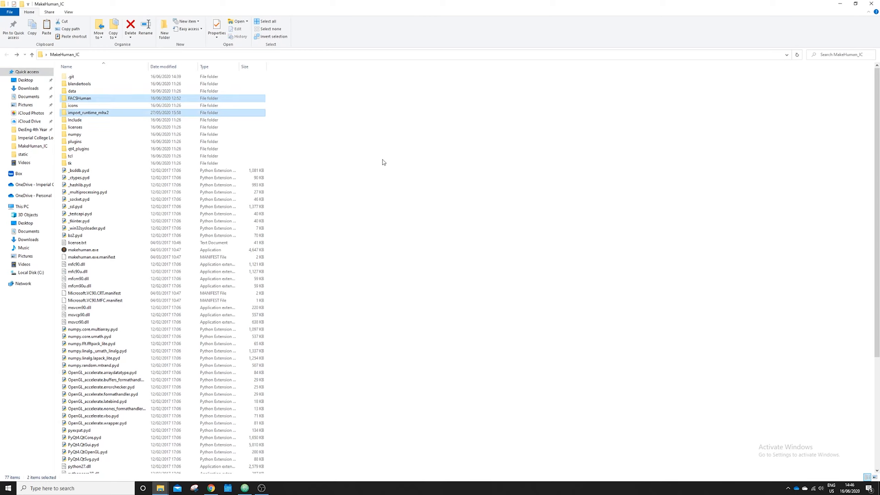
pyautogui.click(419, 196)
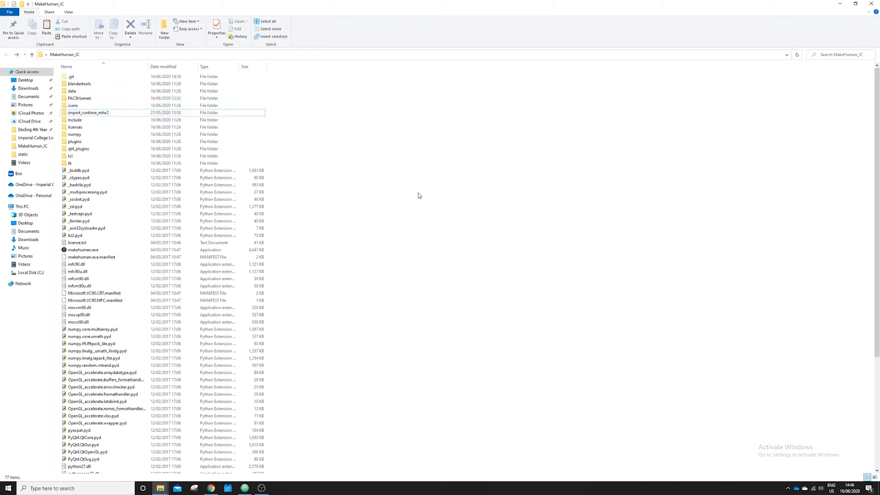
pyautogui.doubleClick(125, 251)
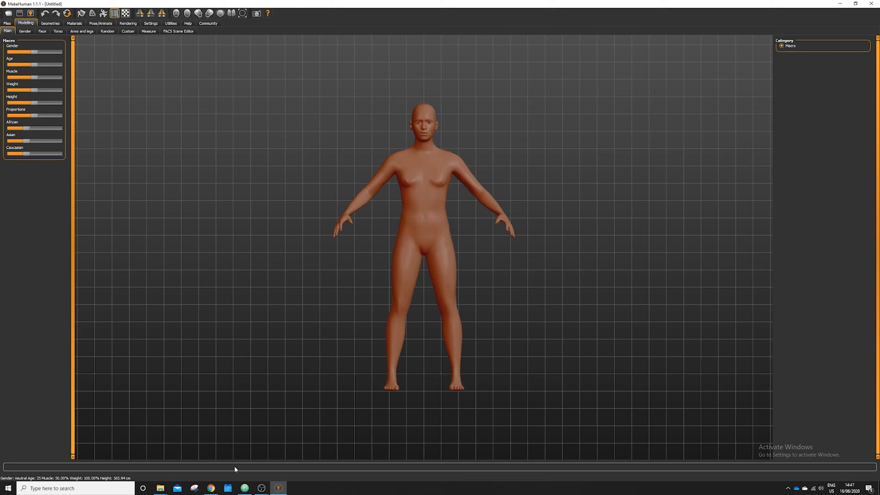
# Switch to File Explorer and browse to the data folder within Documents, makehuman, v1
pyautogui.moveTo(162, 492)
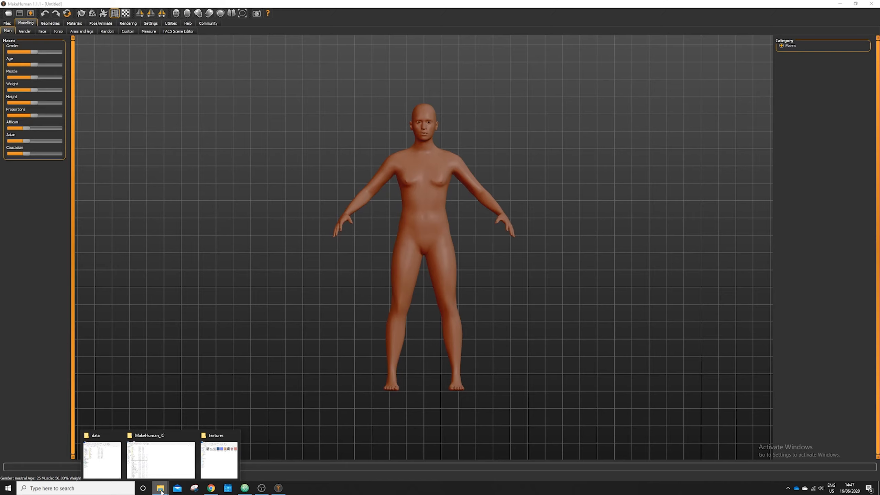
pyautogui.click(102, 457)
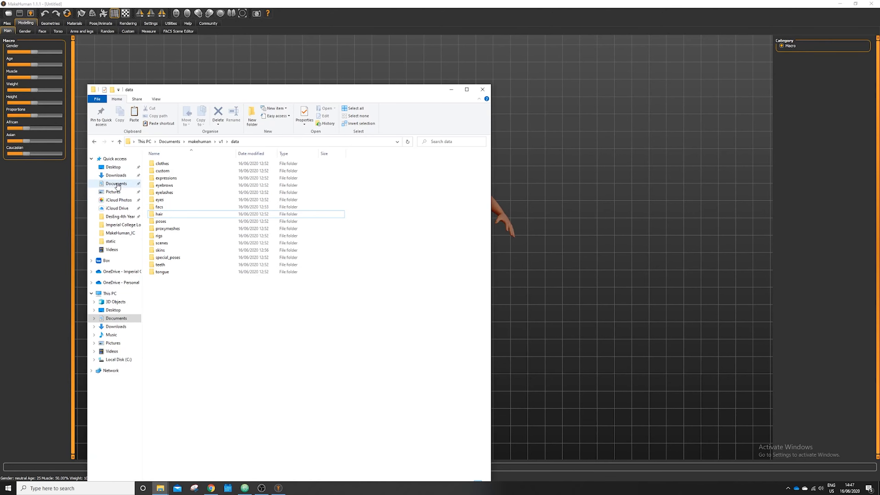
pyautogui.click(117, 183)
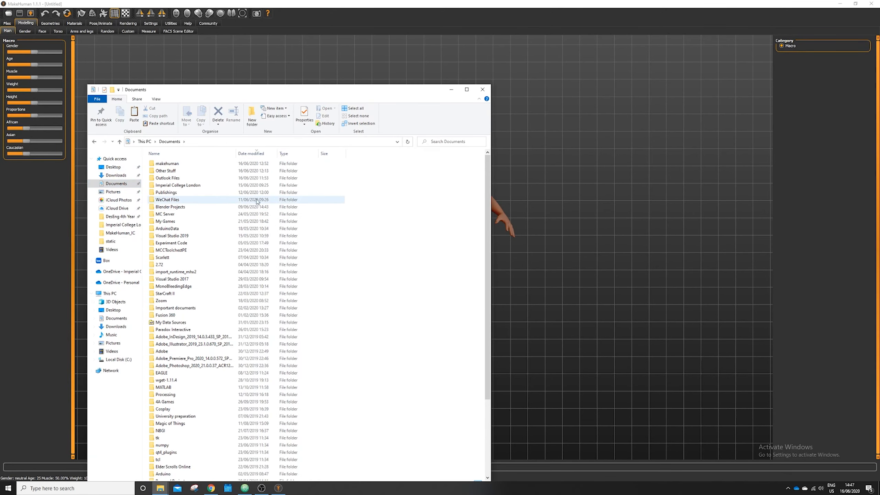
pyautogui.click(221, 164)
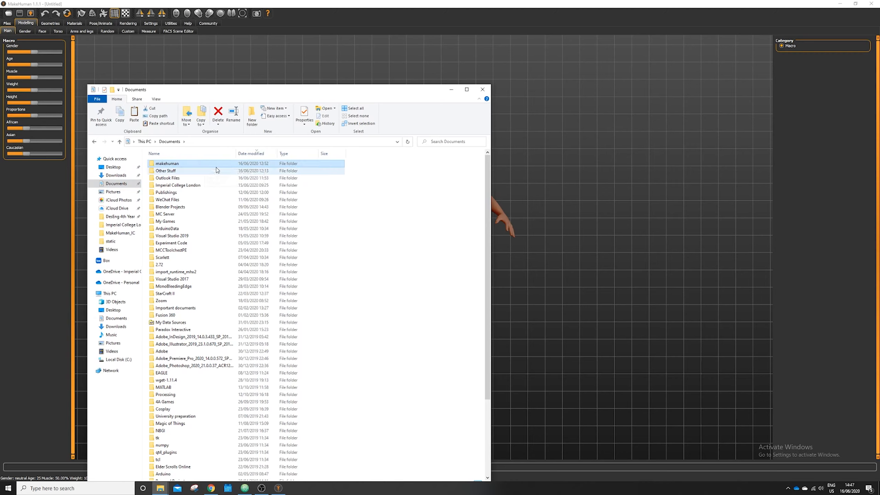
pyautogui.doubleClick(234, 165)
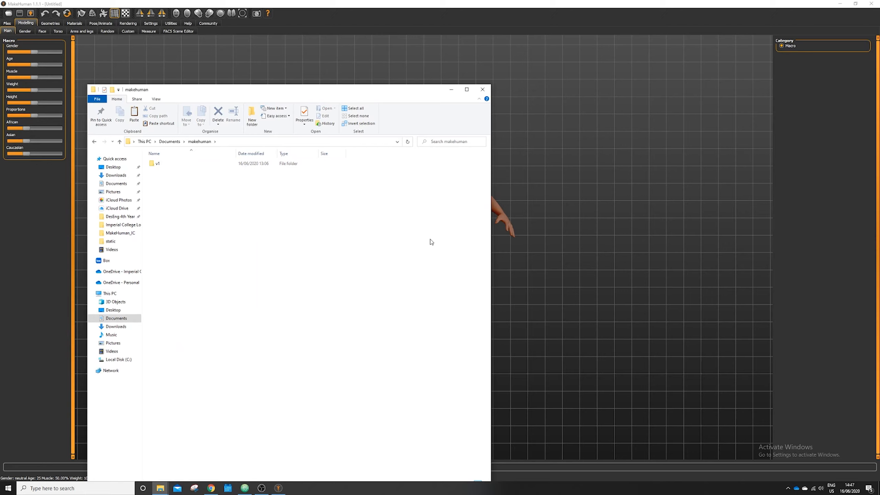
pyautogui.click(264, 165)
pyautogui.doubleClick(264, 165)
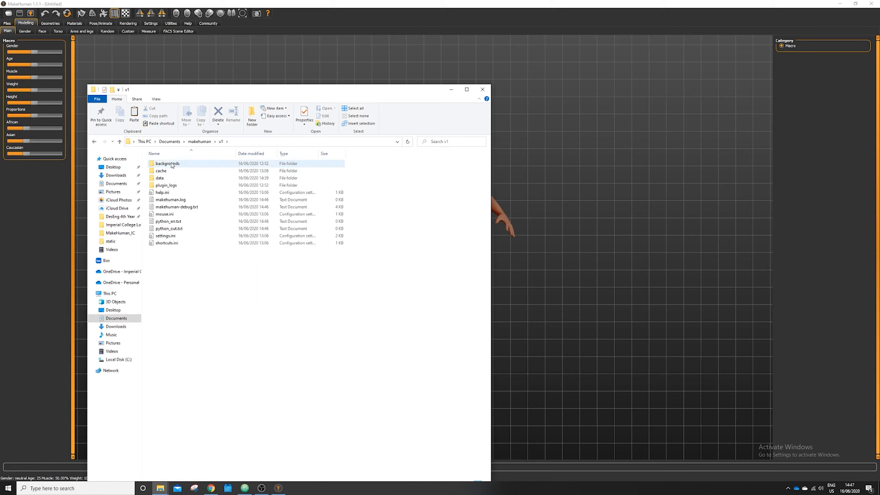
pyautogui.doubleClick(189, 179)
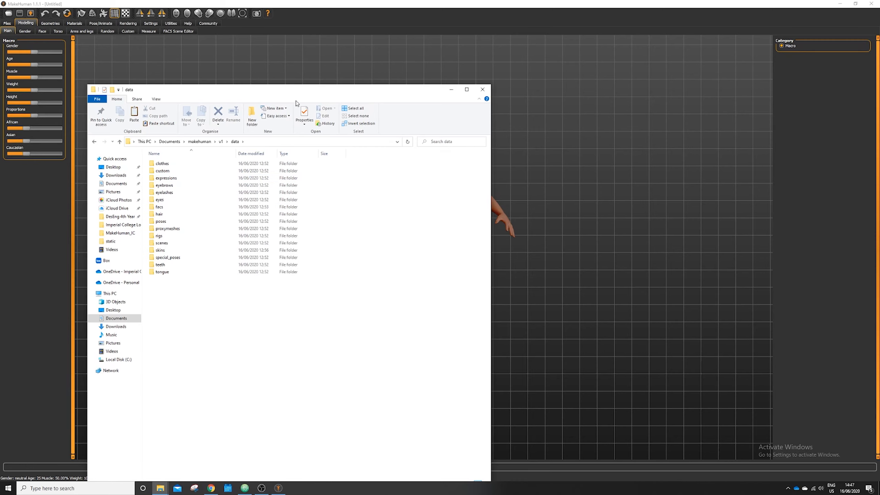
# Move the FACSHuman folder from MakeHuman_IC into the makehuman v1 data folder, with both folder windows side by side
pyautogui.moveTo(300, 91); pyautogui.dragTo(403, 61)
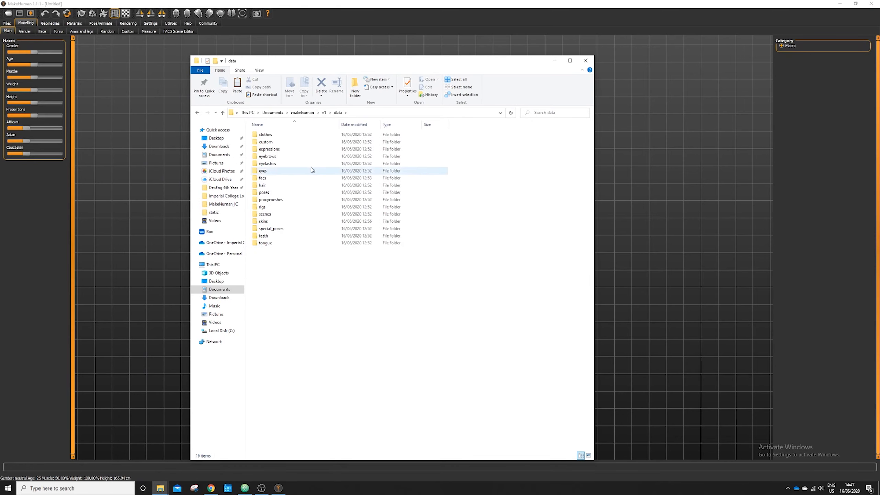
pyautogui.click(840, 4)
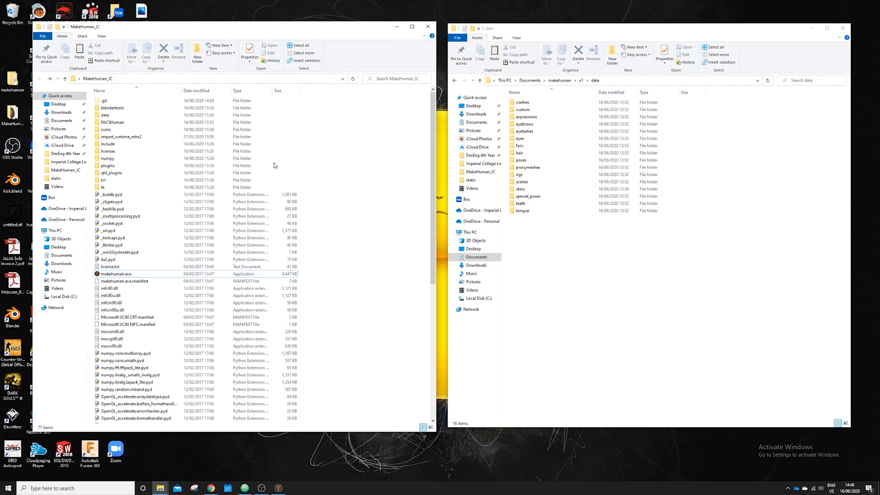
pyautogui.click(148, 124)
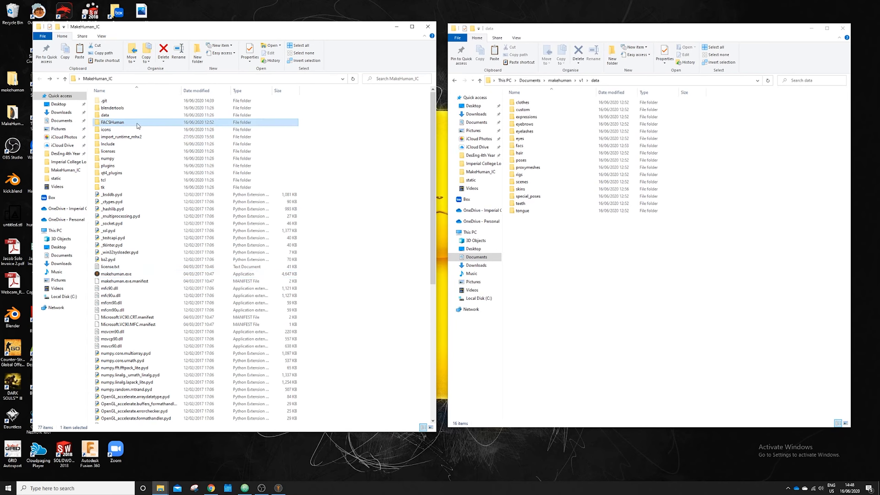
pyautogui.moveTo(138, 125); pyautogui.dragTo(589, 253)
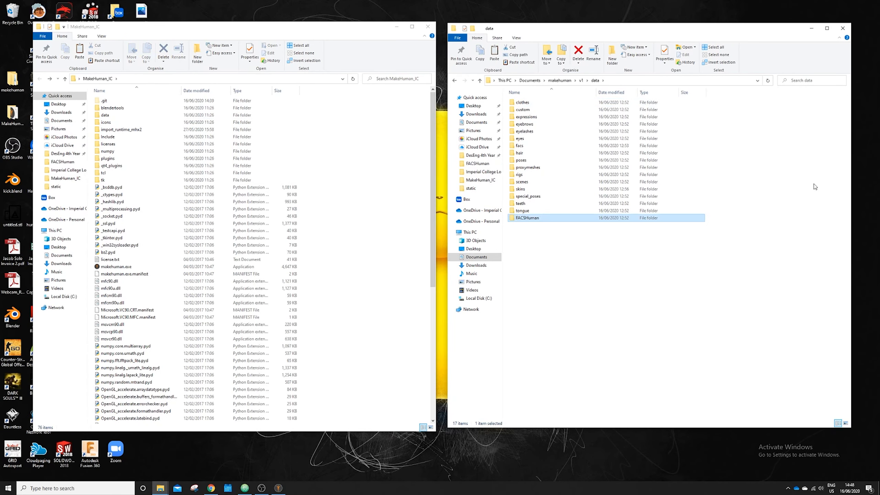
pyautogui.click(660, 226)
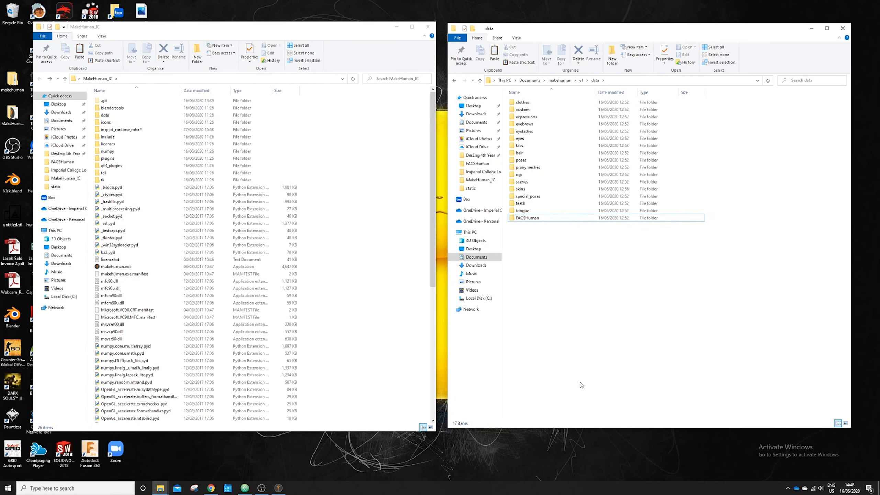
# Restart MakeHuman to load the FACSHuman plugin and look through its debug-level log
pyautogui.click(278, 488)
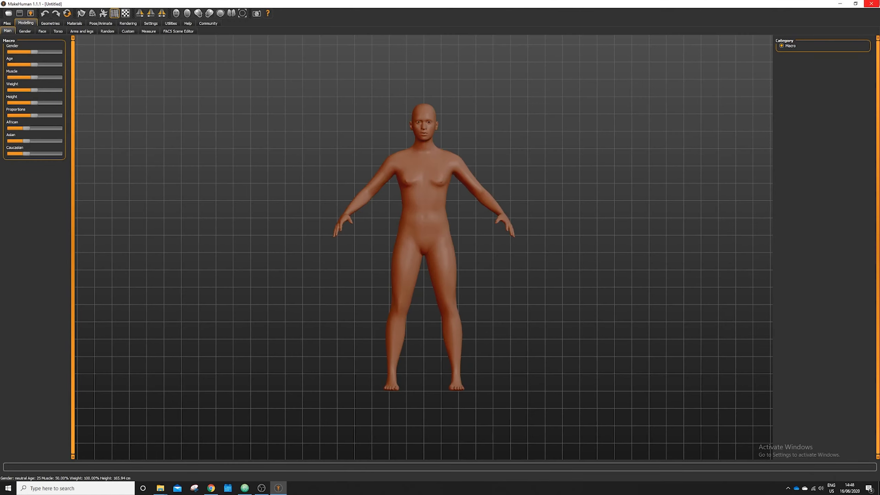
pyautogui.click(871, 4)
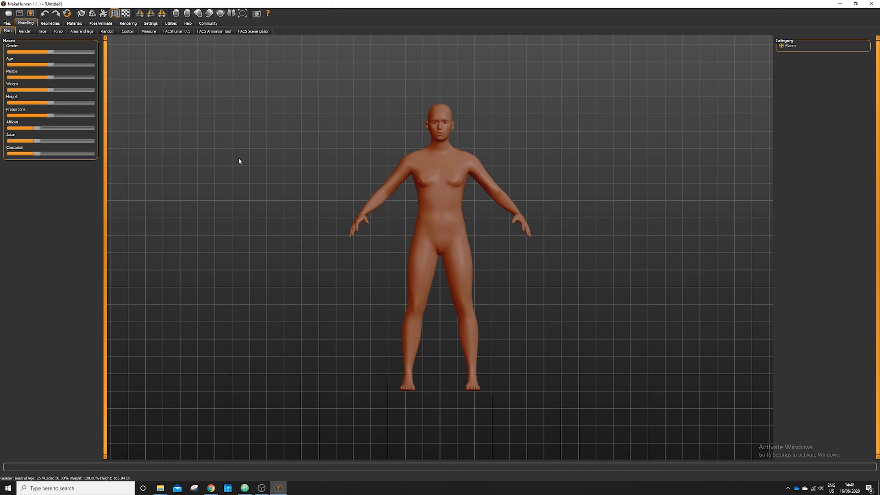
pyautogui.click(174, 25)
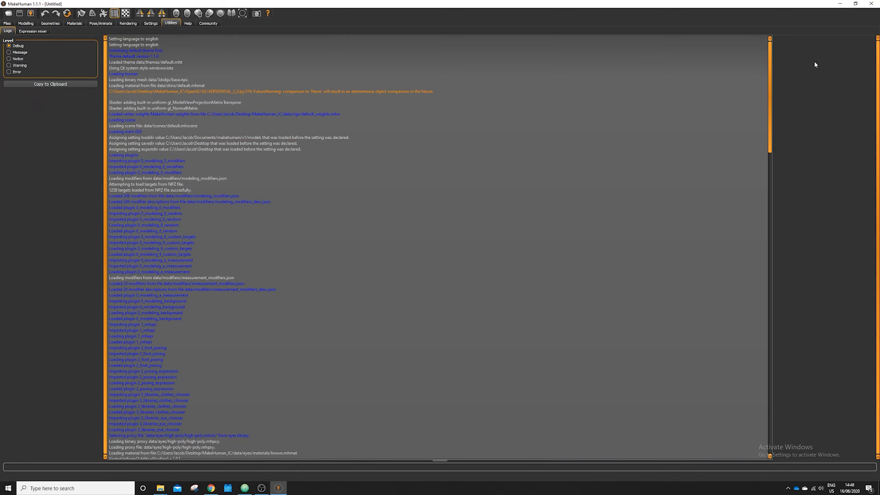
pyautogui.moveTo(772, 68); pyautogui.dragTo(771, 313)
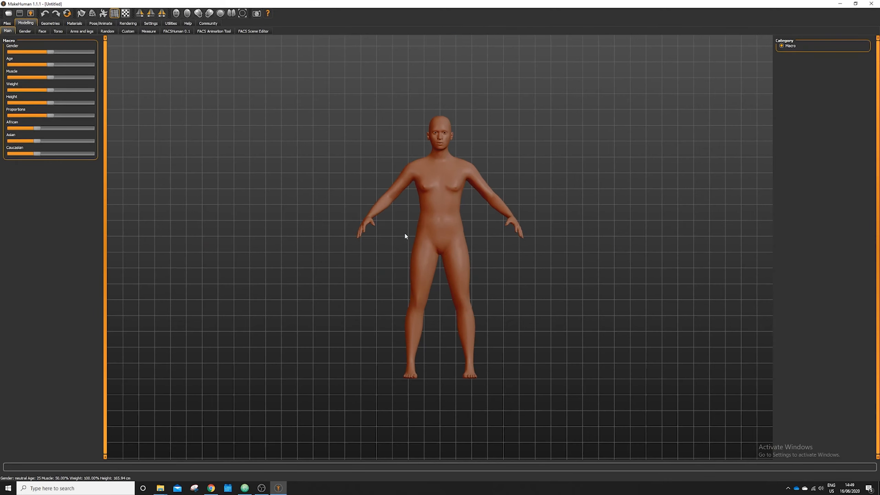
# Make the character fully male and fully Caucasian with the macro modifiers
pyautogui.scroll(3, 418, 219)
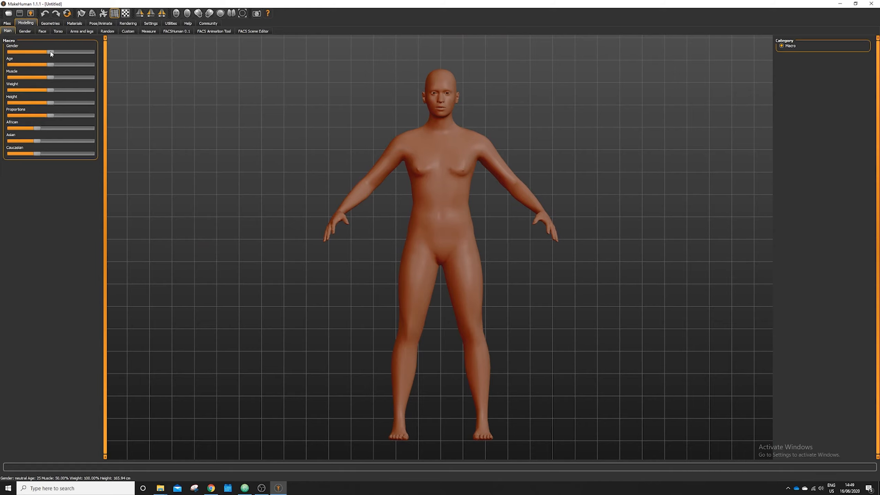
pyautogui.moveTo(51, 52); pyautogui.dragTo(92, 52)
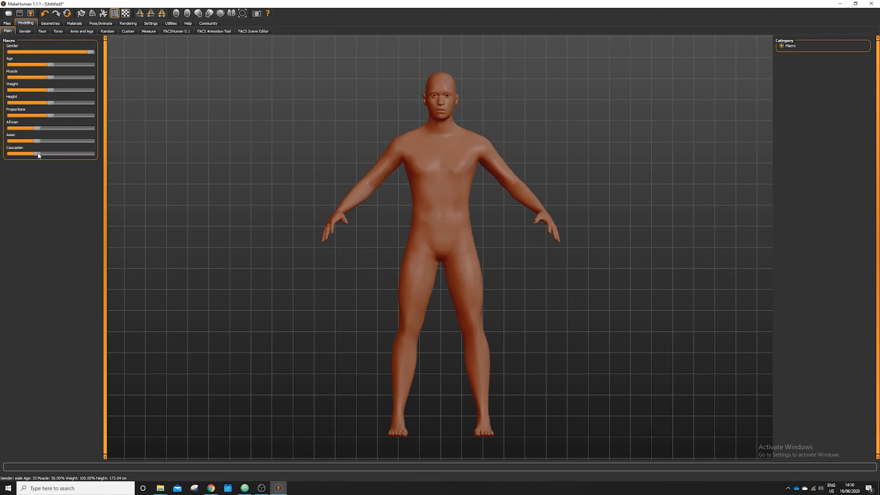
pyautogui.moveTo(39, 153); pyautogui.dragTo(97, 160)
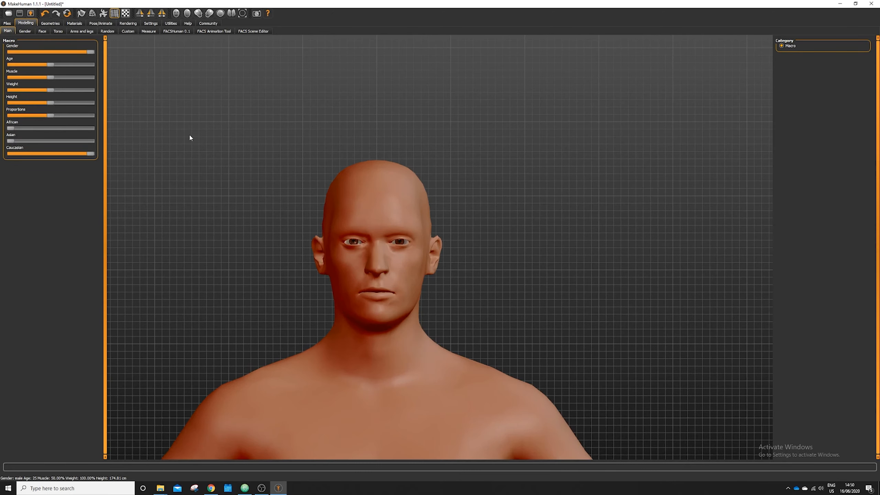
# Turn on smoothing for the character mesh and inspect the face up close
pyautogui.click(83, 13)
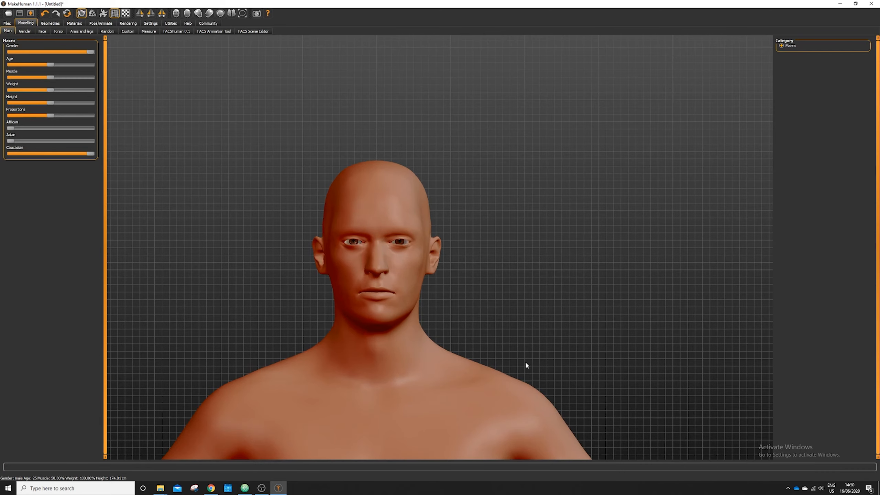
pyautogui.scroll(3, 386, 255)
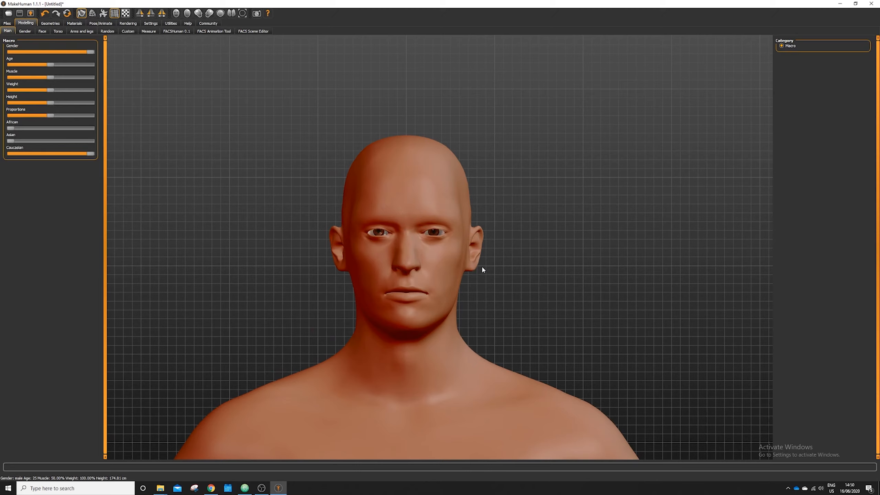
pyautogui.scroll(2, 481, 267)
pyautogui.scroll(-5, 496, 257)
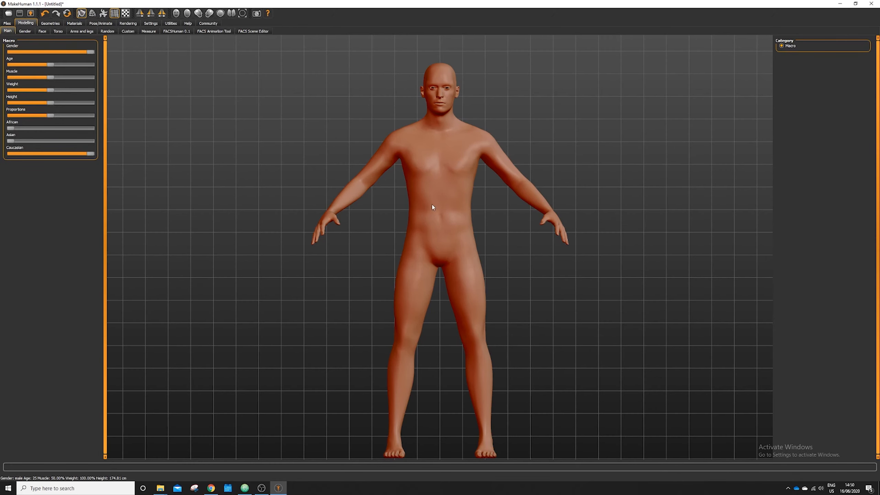
# Apply the Middleage caucasian male skin and dress the character in Male casualsuit01
pyautogui.click(75, 23)
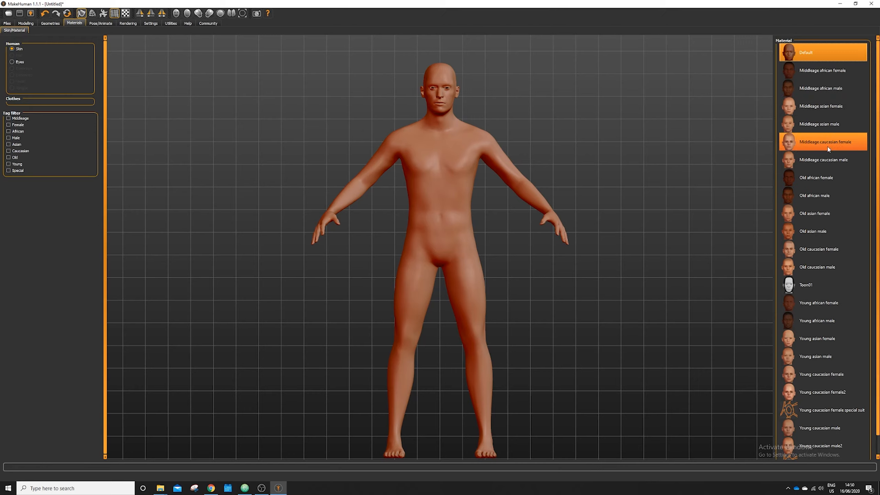
pyautogui.click(825, 161)
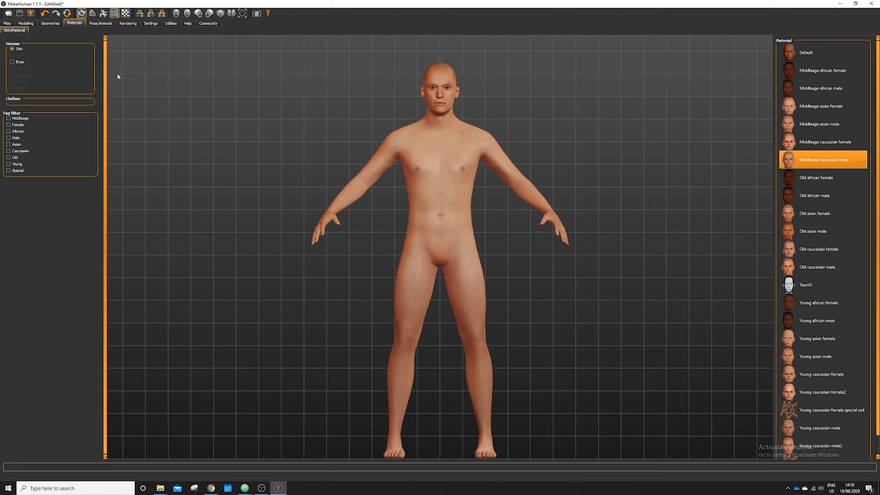
pyautogui.click(50, 23)
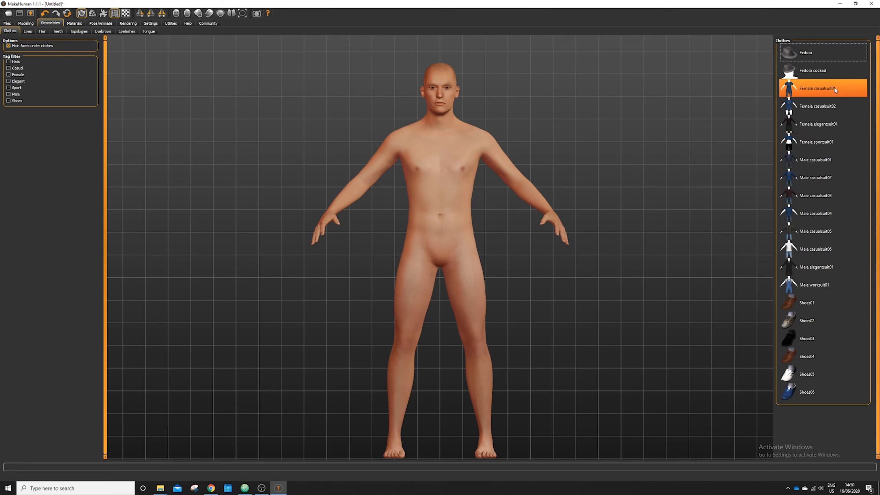
pyautogui.click(842, 161)
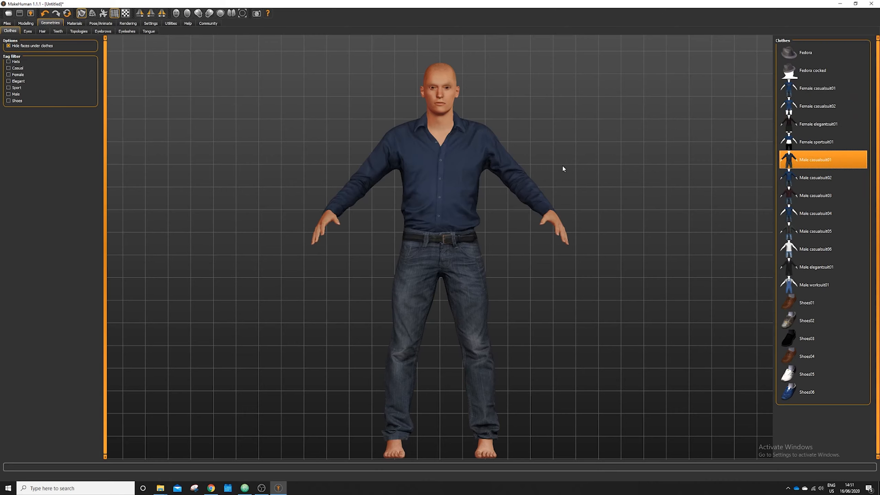
# Look over the eye and hair options and give the character the Teeth base geometry
pyautogui.click(28, 32)
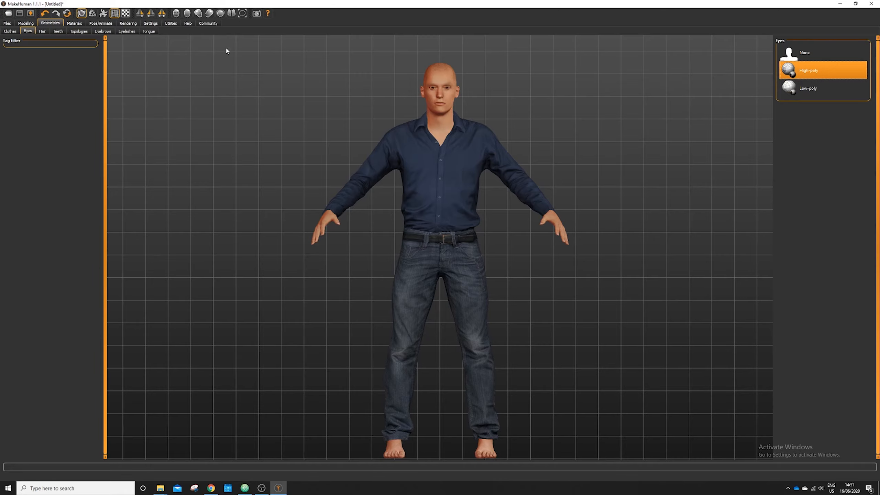
pyautogui.scroll(-5, 443, 79)
pyautogui.scroll(10, 447, 83)
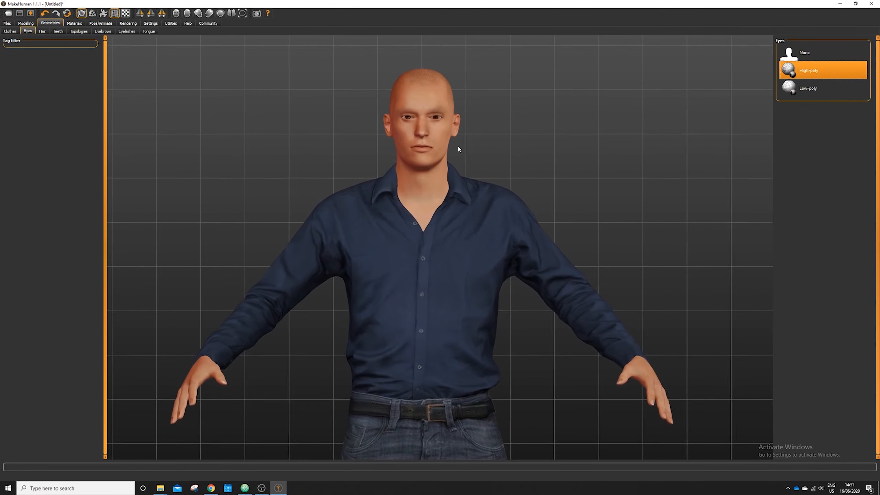
pyautogui.scroll(6, 433, 120)
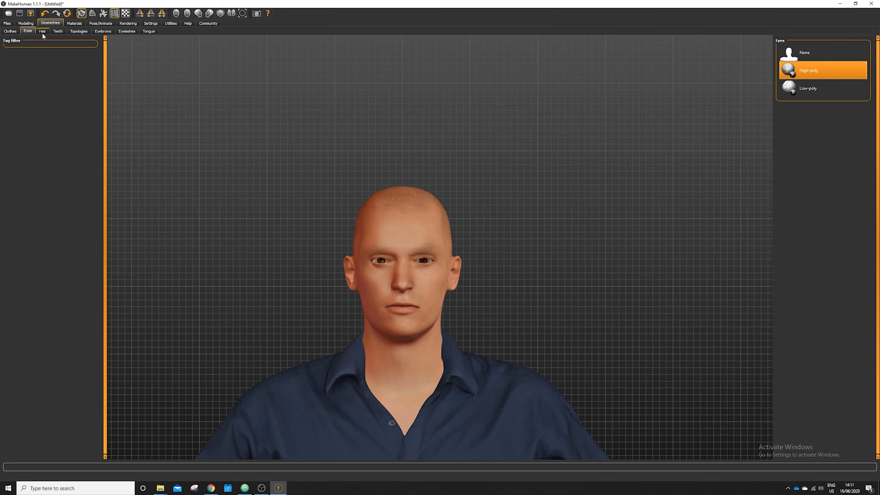
pyautogui.click(42, 32)
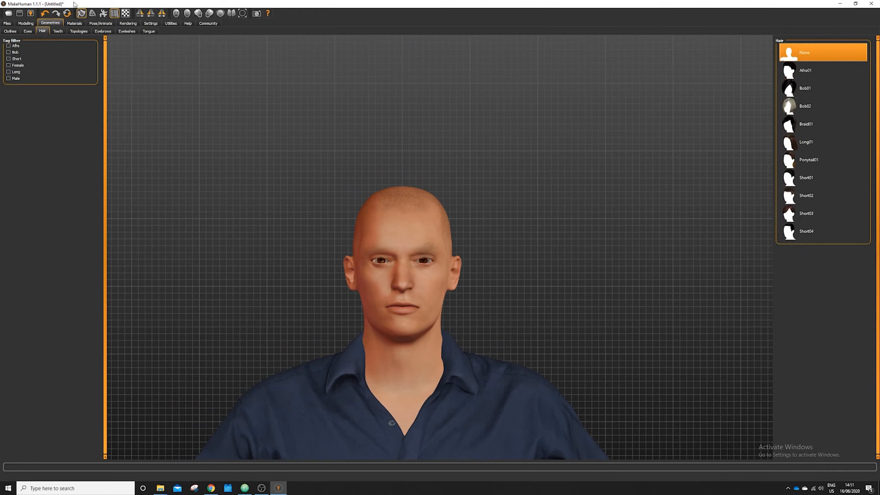
pyautogui.click(58, 32)
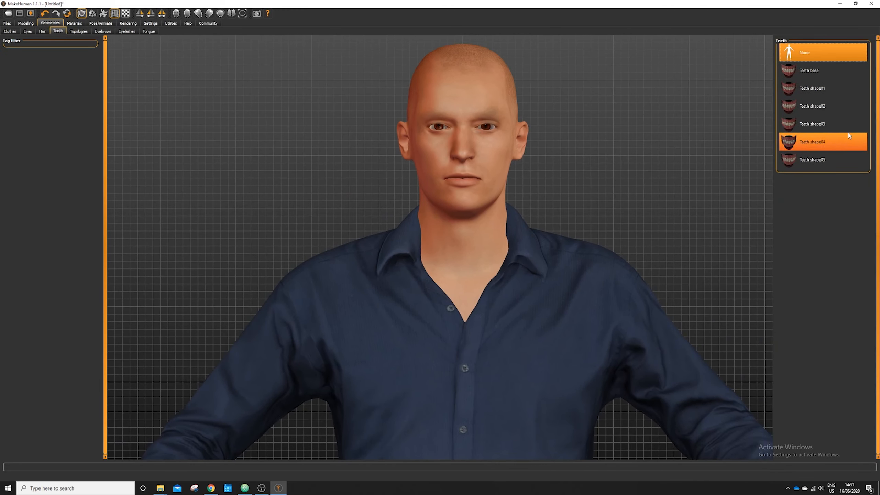
pyautogui.click(846, 68)
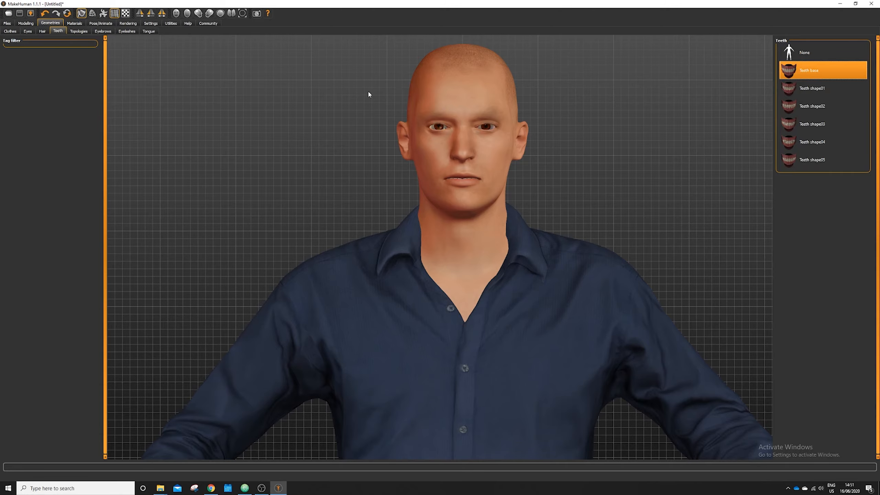
# Look over the topology options and add the Eyebrow008 eyebrows to the character's face
pyautogui.scroll(-1, 450, 218)
pyautogui.moveTo(450, 220)
pyautogui.mouseDown(button='middle')
pyautogui.moveTo(367, 314)
pyautogui.moveTo(447, 227)
pyautogui.mouseUp(button='middle')
pyautogui.scroll(2, 437, 245)
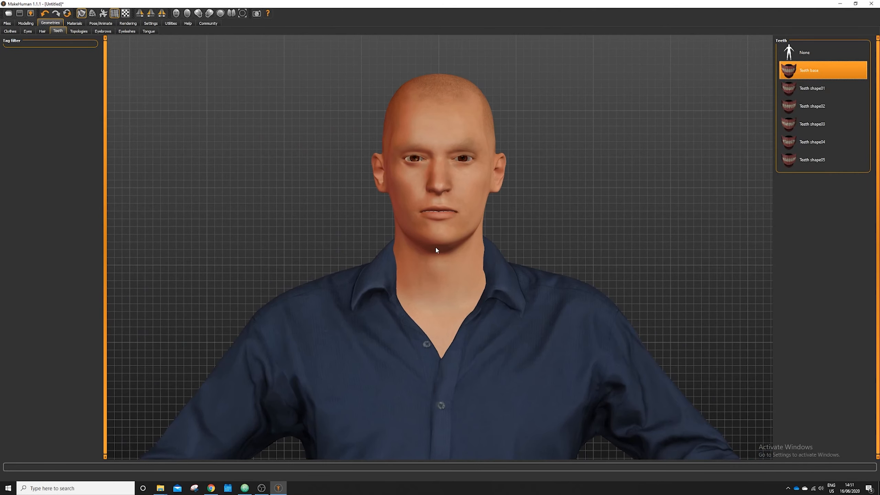
pyautogui.moveTo(146, 112); pyautogui.dragTo(377, 166, button='middle')
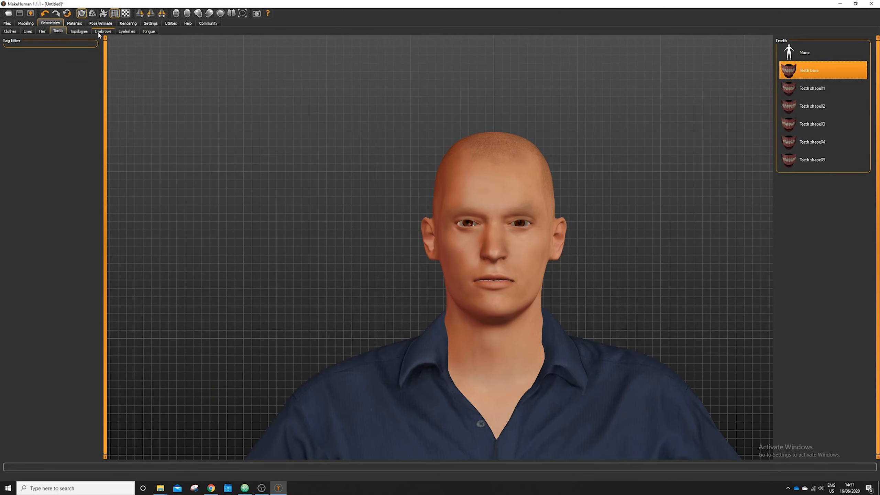
pyautogui.scroll(1, 493, 257)
pyautogui.moveTo(493, 257)
pyautogui.mouseDown(button='middle')
pyautogui.moveTo(405, 232)
pyautogui.moveTo(485, 252)
pyautogui.mouseUp(button='middle')
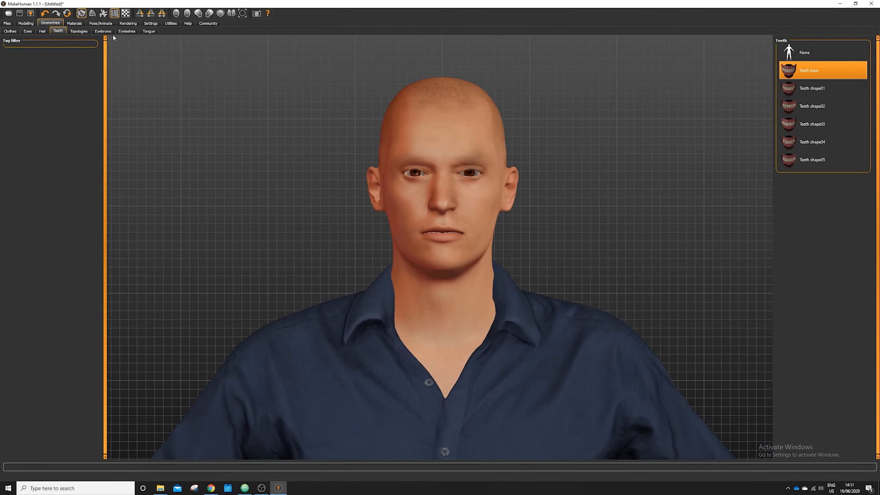
pyautogui.click(79, 31)
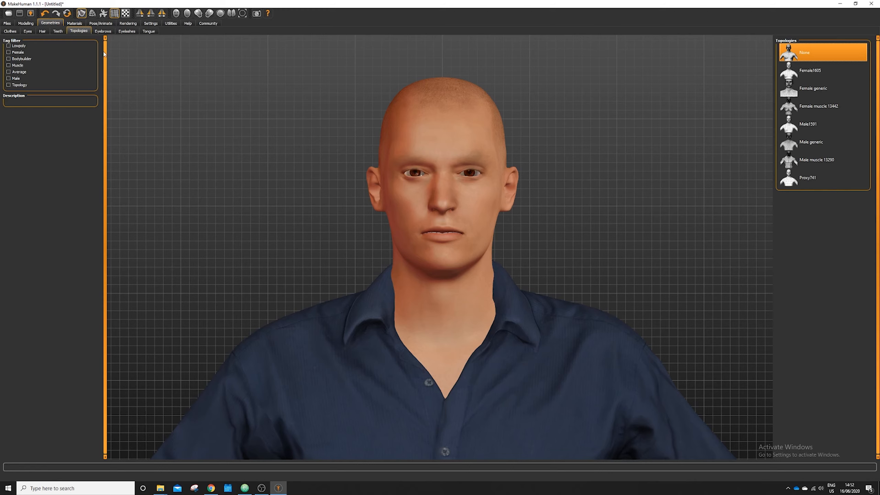
pyautogui.click(103, 31)
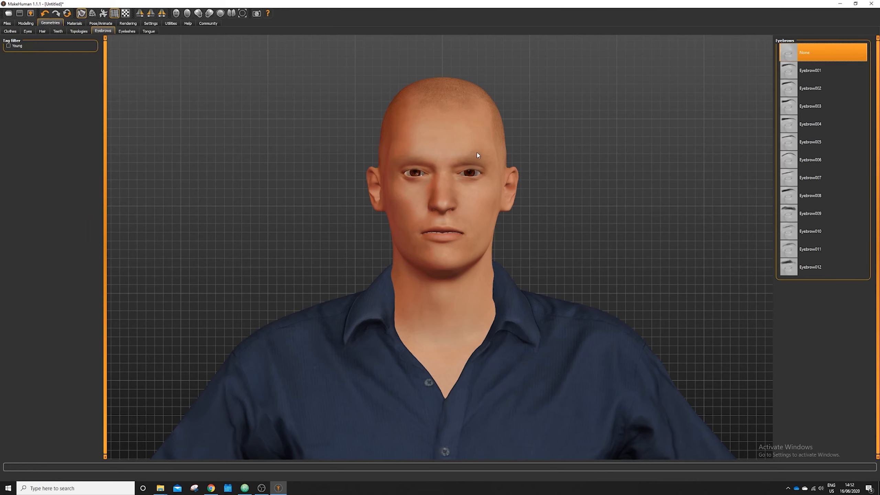
pyautogui.click(853, 194)
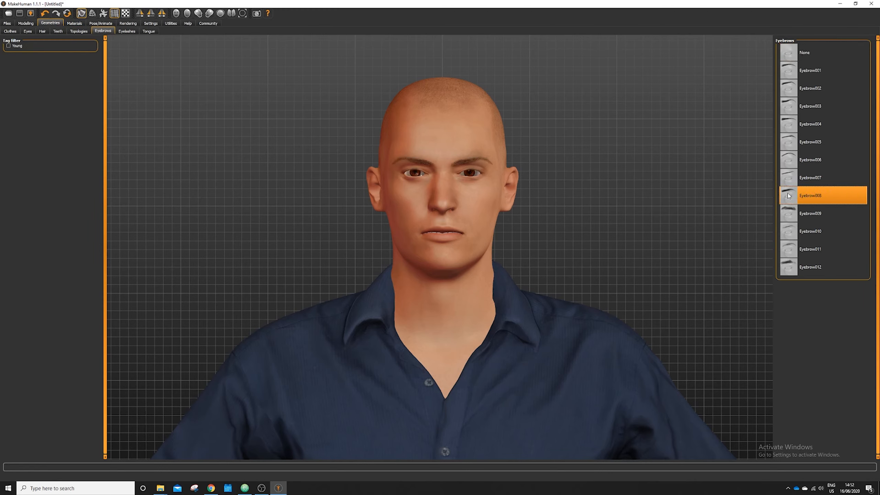
# Look over the eyelash options, add Tongue01 to the character and view the whole figure
pyautogui.click(127, 32)
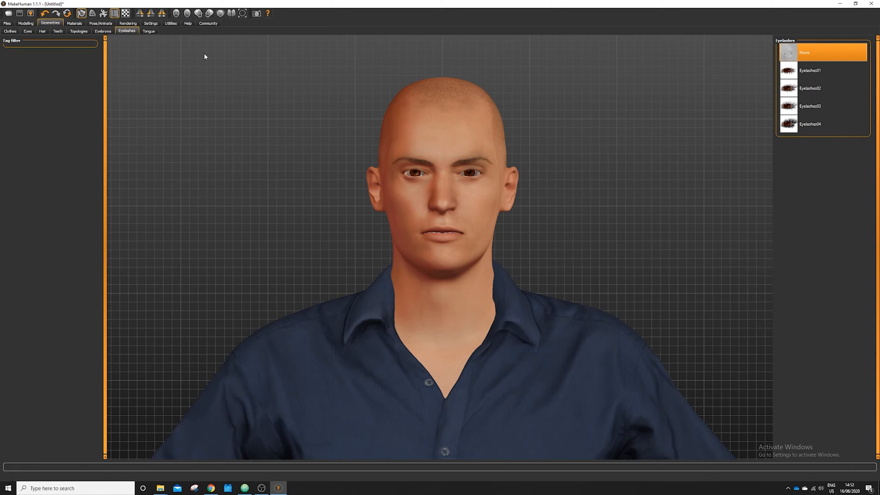
pyautogui.click(148, 31)
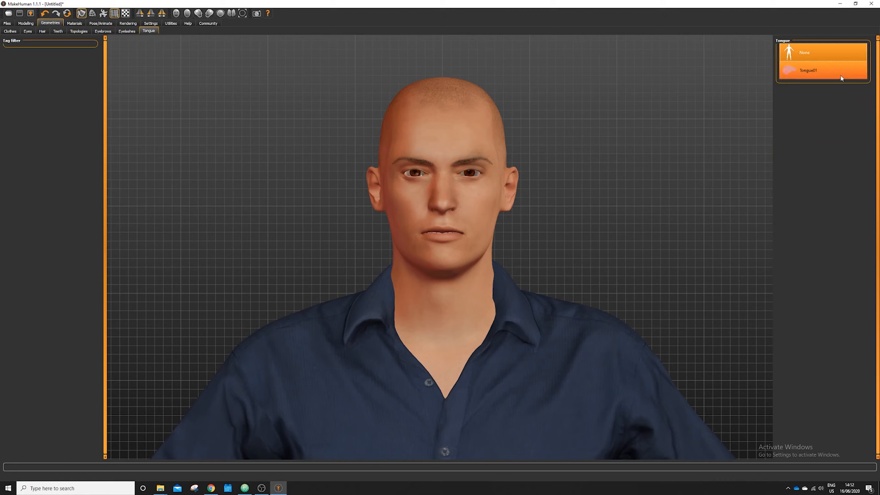
pyautogui.click(841, 78)
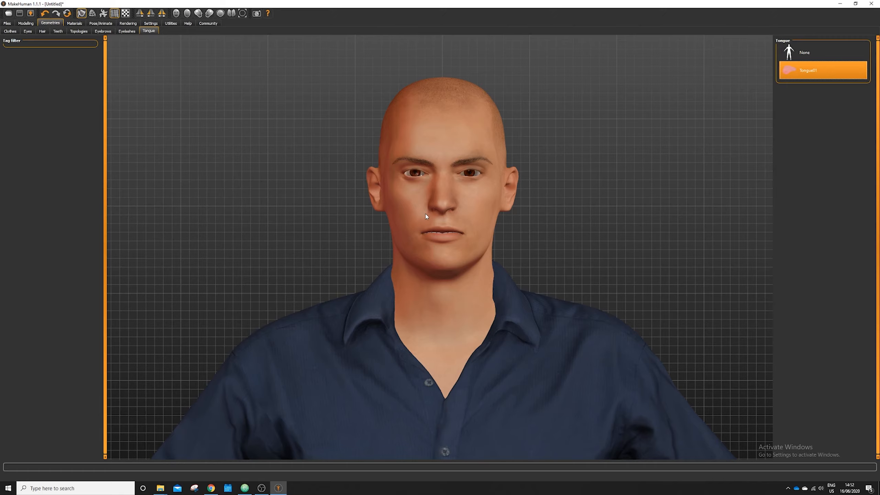
pyautogui.scroll(-6, 424, 313)
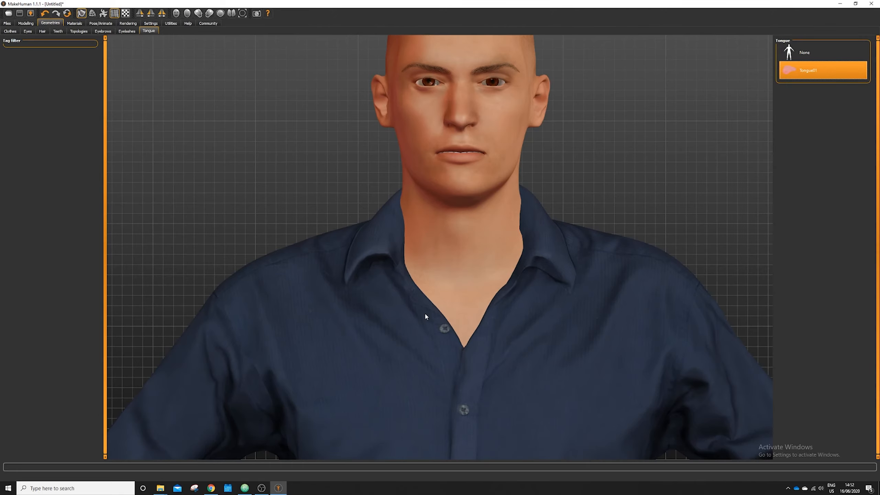
pyautogui.scroll(-6, 430, 213)
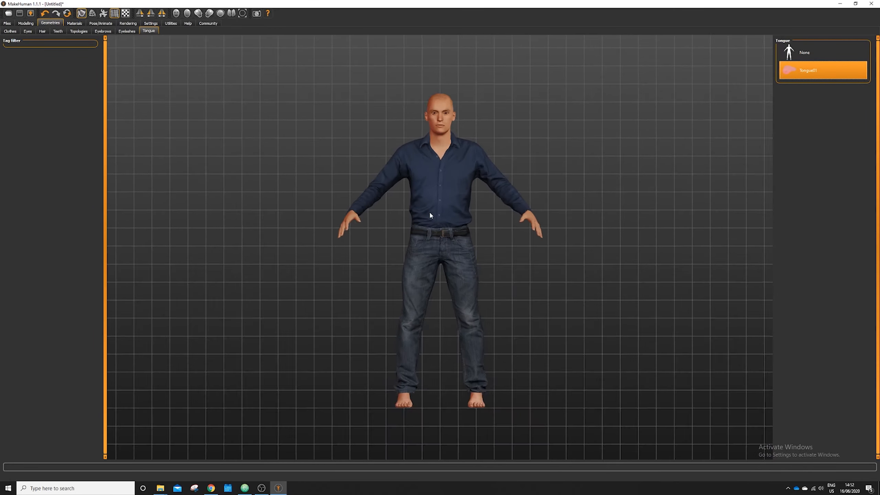
pyautogui.scroll(3, 432, 202)
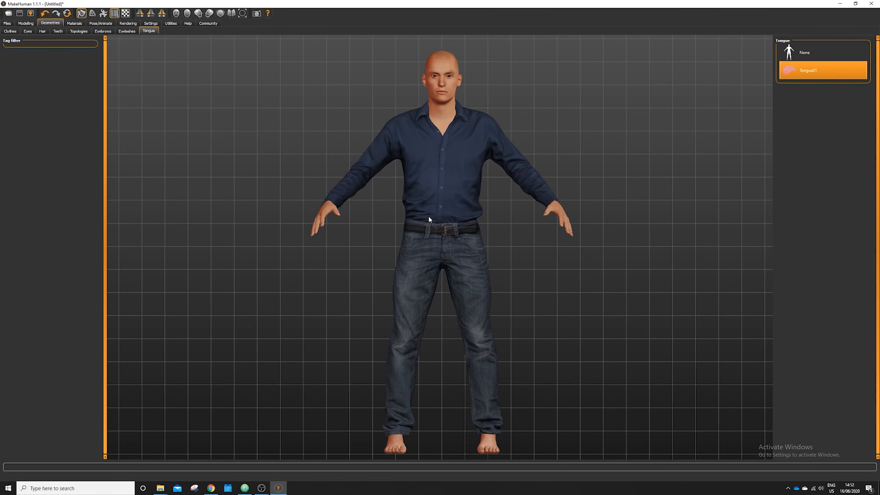
# Save the character to the Desktop as a MakeHuman model named man
pyautogui.click(21, 13)
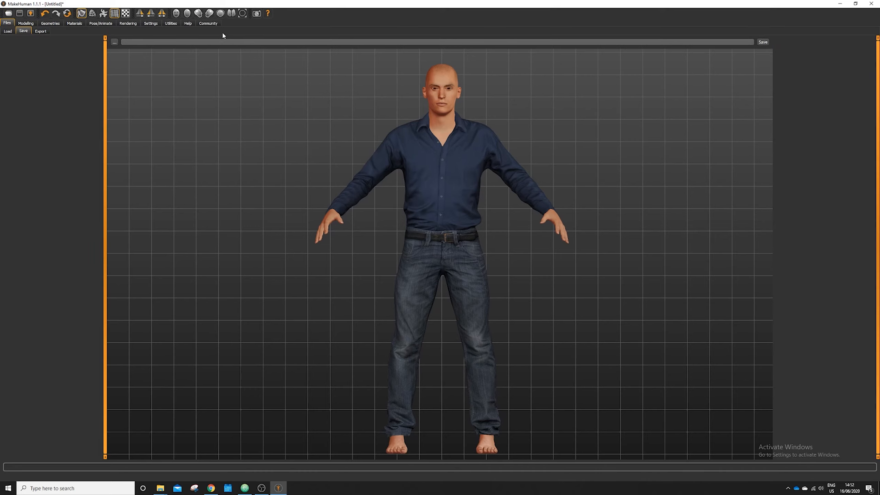
pyautogui.click(114, 42)
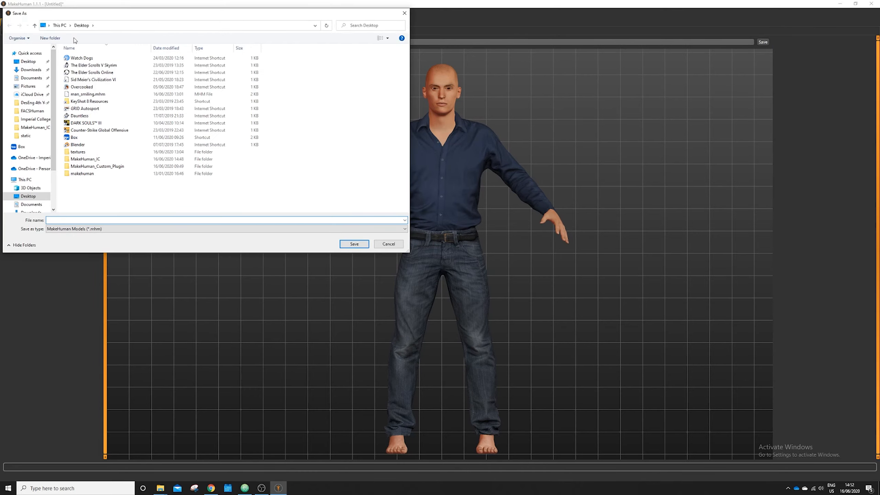
pyautogui.click(28, 61)
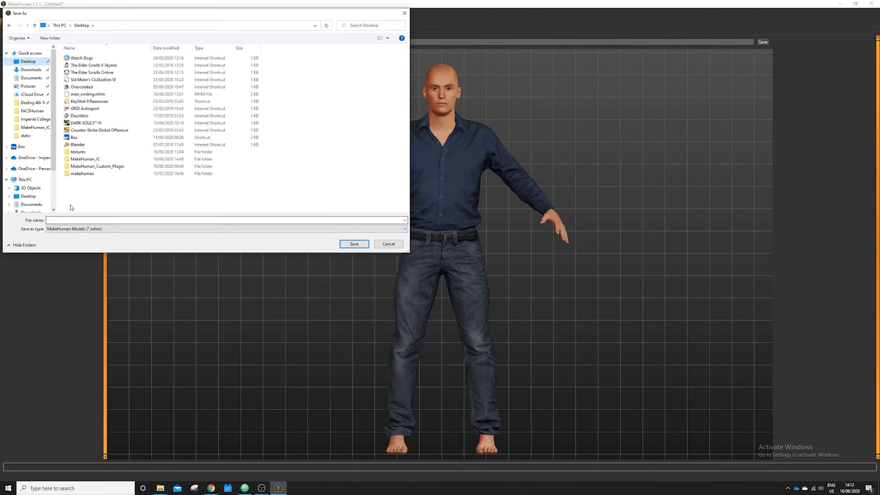
pyautogui.click(70, 220)
pyautogui.write('man')
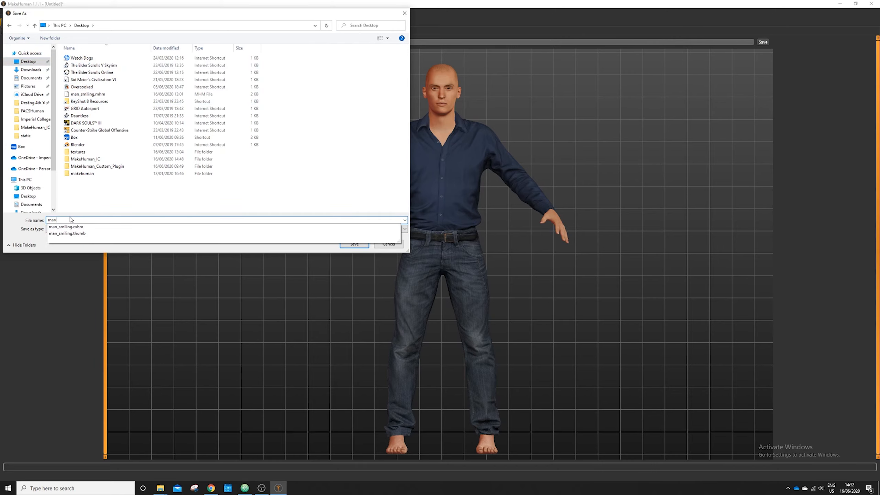
pyautogui.click(319, 193)
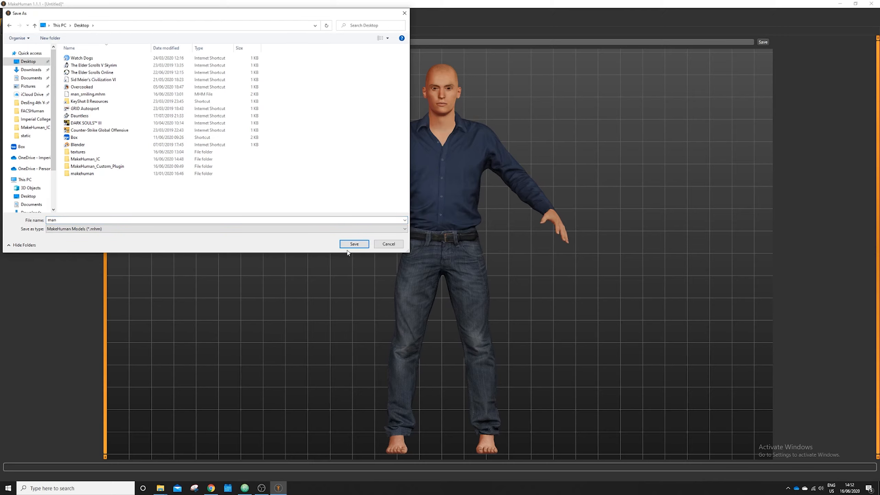
pyautogui.click(54, 230)
pyautogui.click(354, 244)
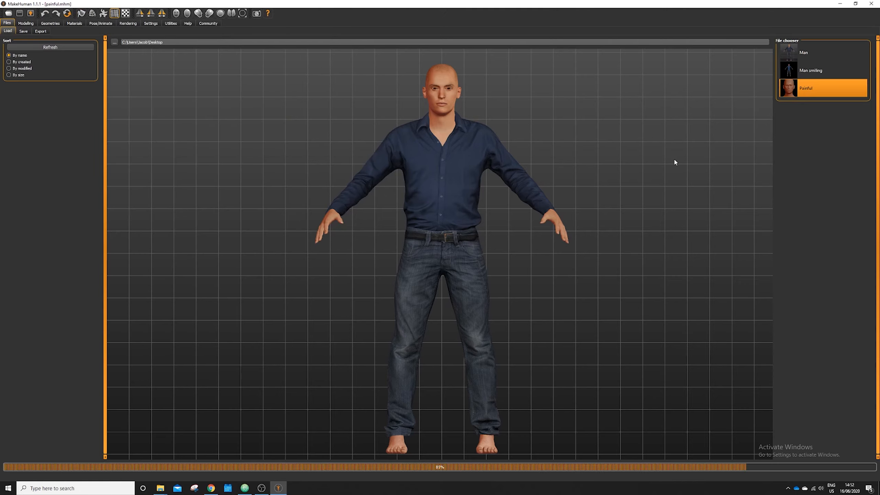
# Look at the Painful character's head and shoulders and load the saved Man model in its place
pyautogui.scroll(-1, 520, 240)
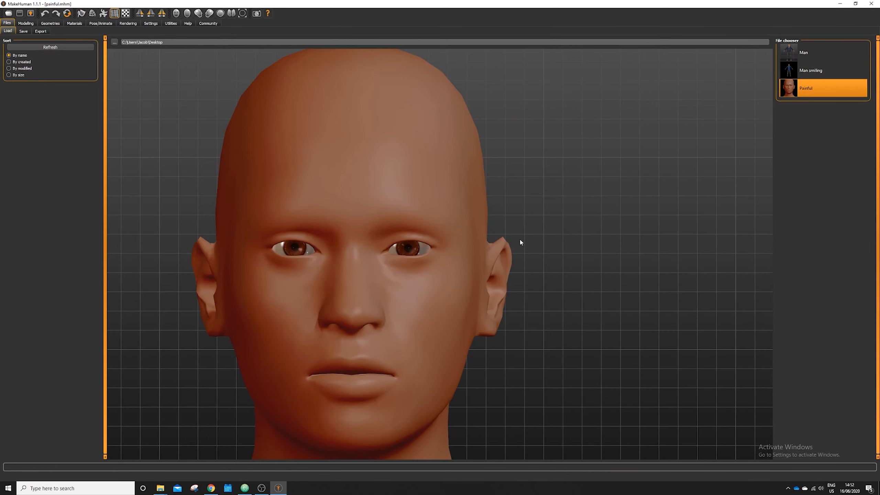
pyautogui.scroll(3, 520, 240)
pyautogui.scroll(6, 489, 257)
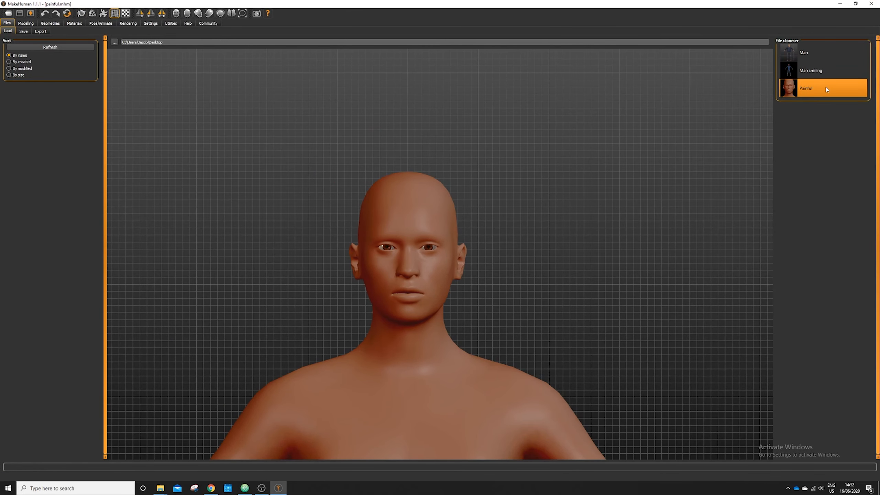
pyautogui.click(852, 50)
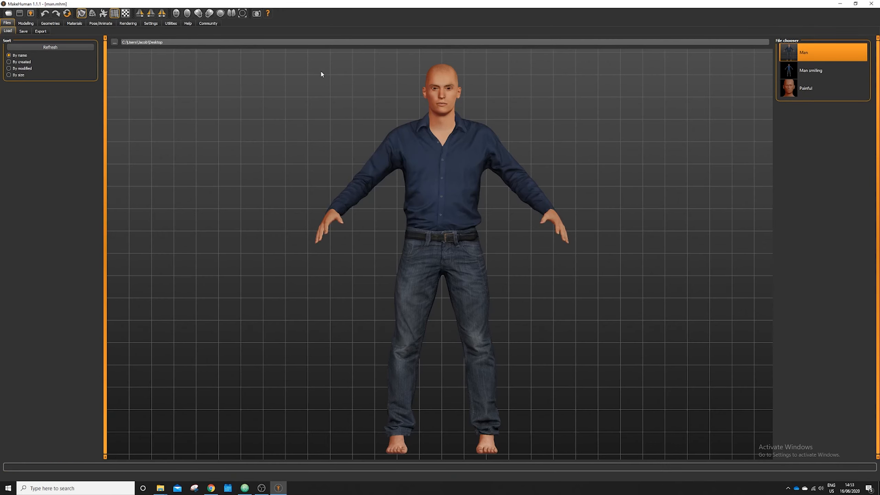
# Open the FACSHuman 0.1 modelling tools, frame the full face and bring up the Upper Face AUs
pyautogui.click(30, 25)
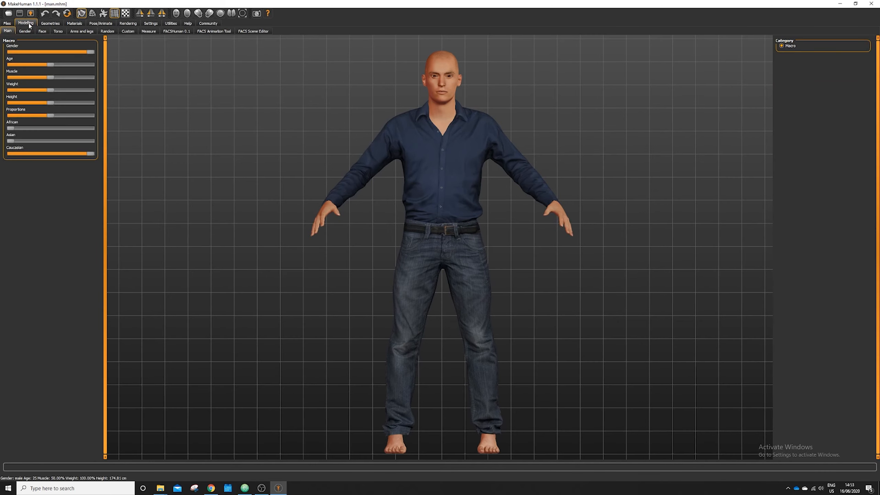
pyautogui.click(177, 32)
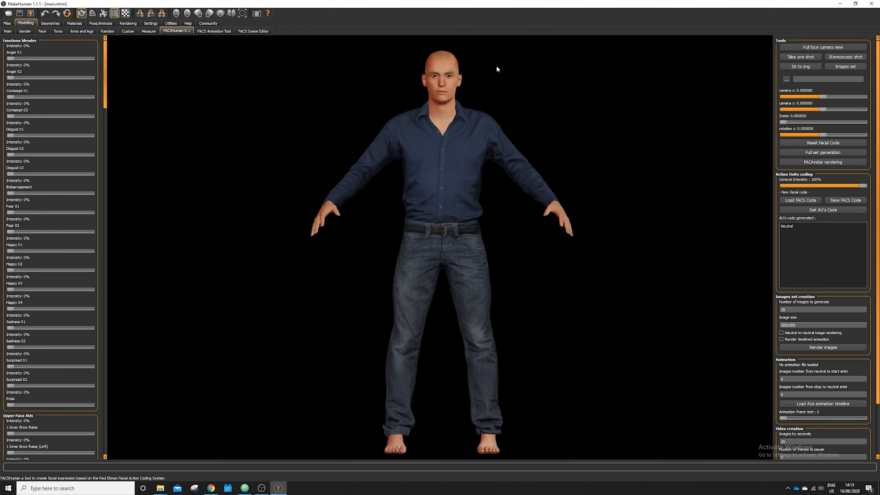
pyautogui.click(840, 49)
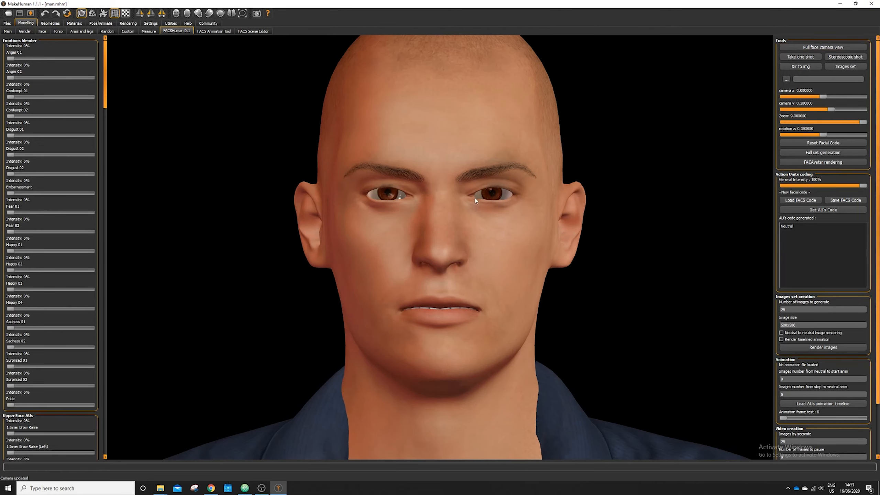
pyautogui.moveTo(104, 73); pyautogui.dragTo(104, 123)
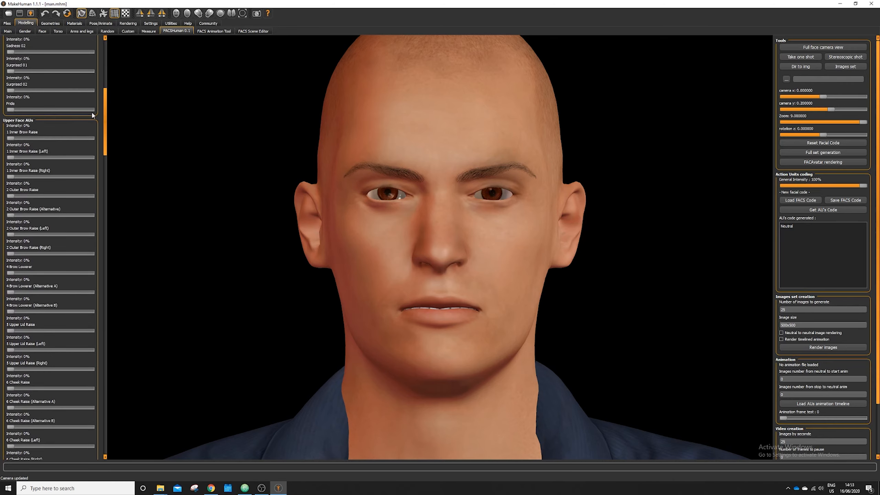
# Set 1 Inner Brow Raise to 100%, try 6 Cheek Raise at 100% and return it to 0%
pyautogui.scroll(-1, 93, 116)
pyautogui.moveTo(11, 110); pyautogui.dragTo(107, 141)
pyautogui.moveTo(11, 257); pyautogui.dragTo(105, 263)
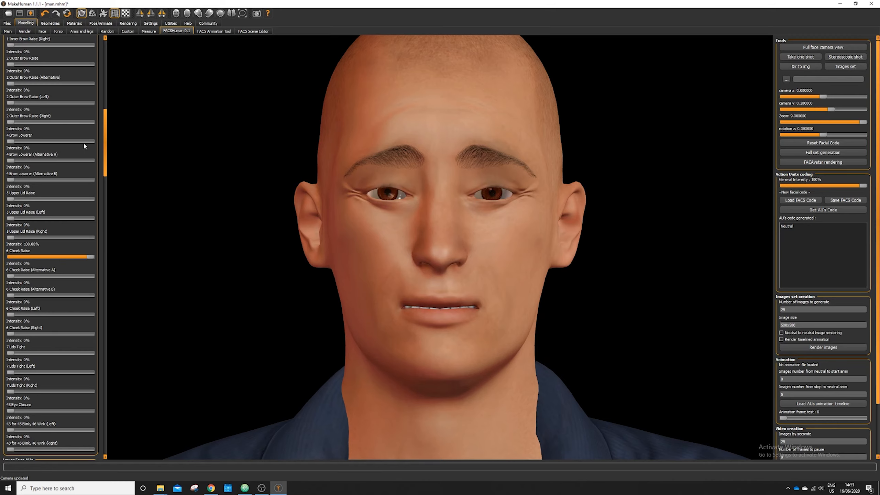
pyautogui.moveTo(90, 257); pyautogui.dragTo(7, 258)
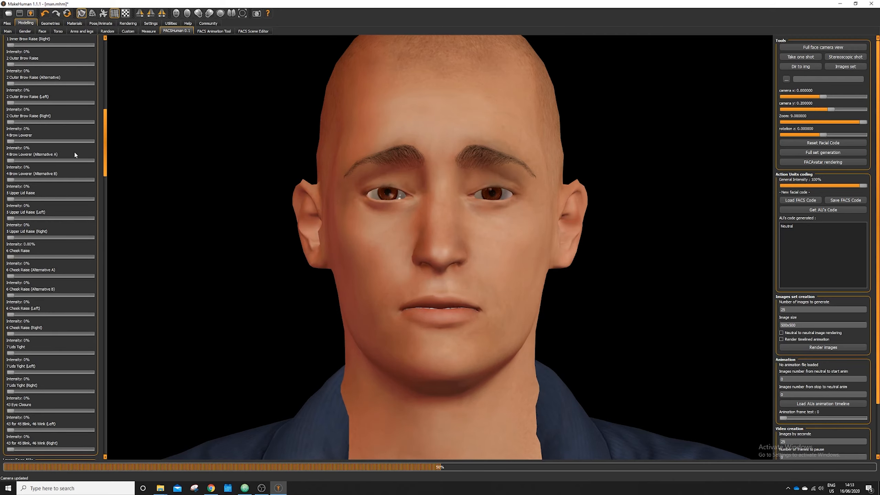
# Take one shot of the raised-brow face and open the Documents > makehuman > v1 folder in File Explorer
pyautogui.moveTo(105, 144); pyautogui.dragTo(108, 107)
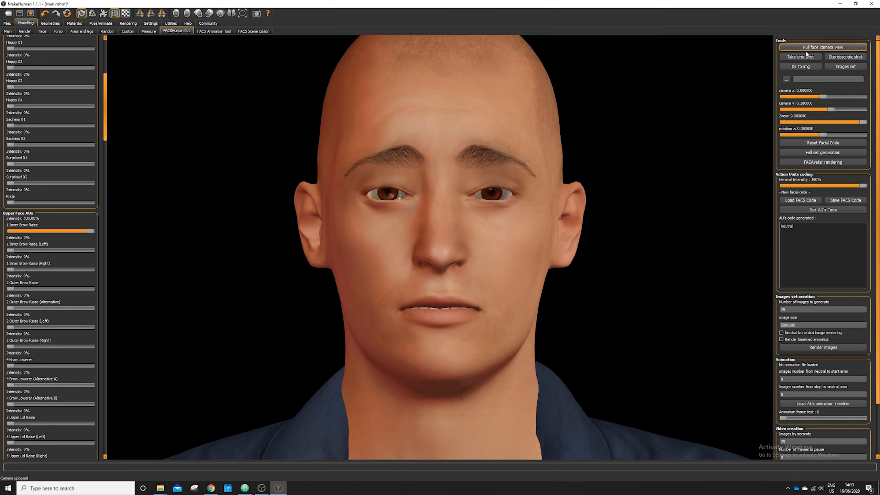
pyautogui.click(799, 57)
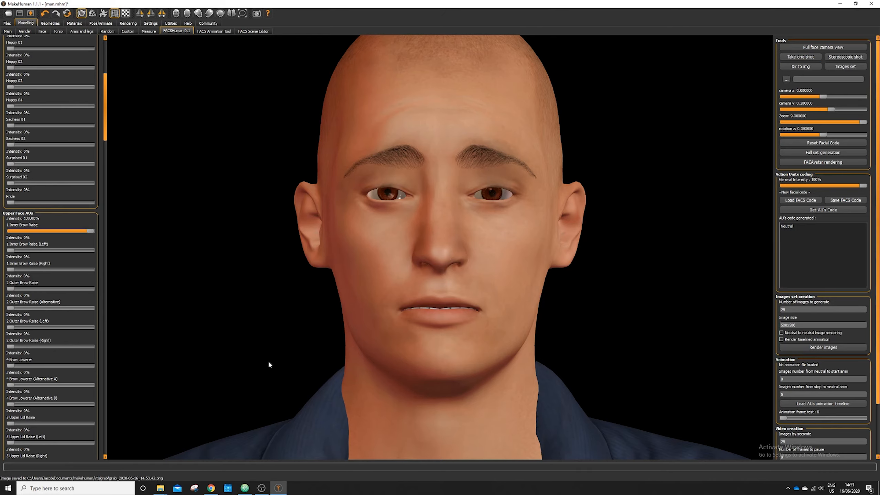
pyautogui.moveTo(160, 491)
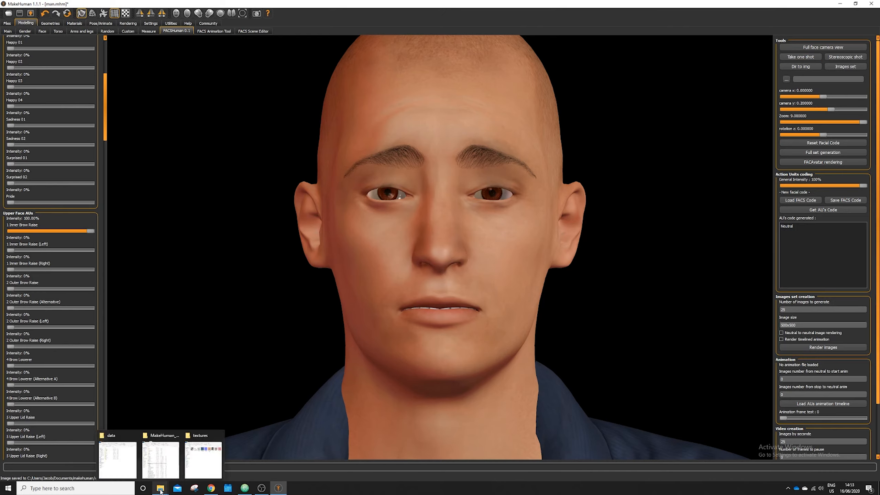
pyautogui.click(125, 451)
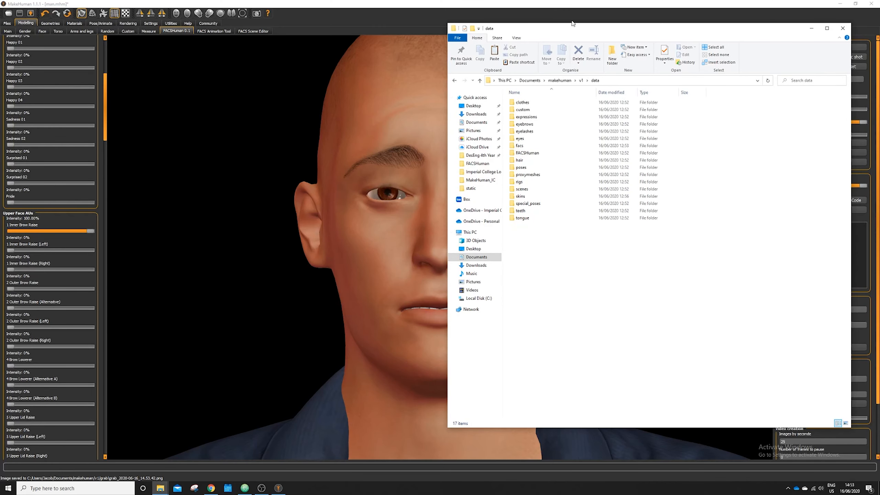
pyautogui.click(561, 80)
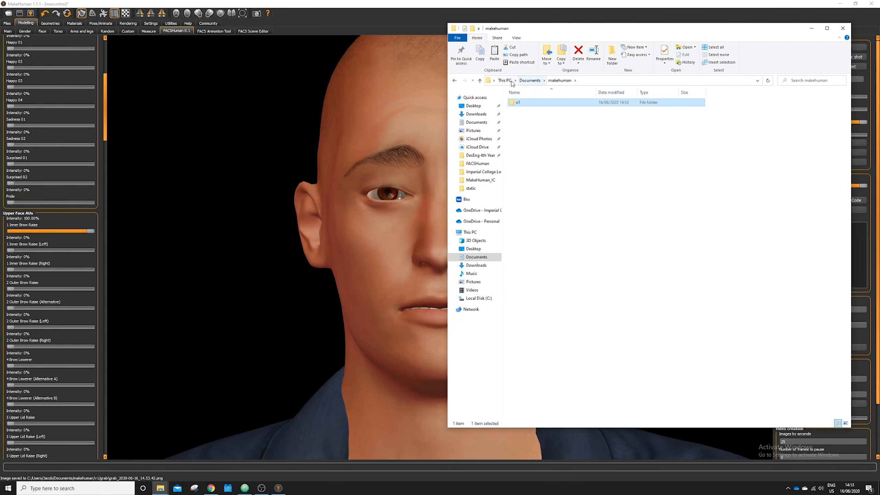
pyautogui.click(531, 81)
pyautogui.doubleClick(536, 103)
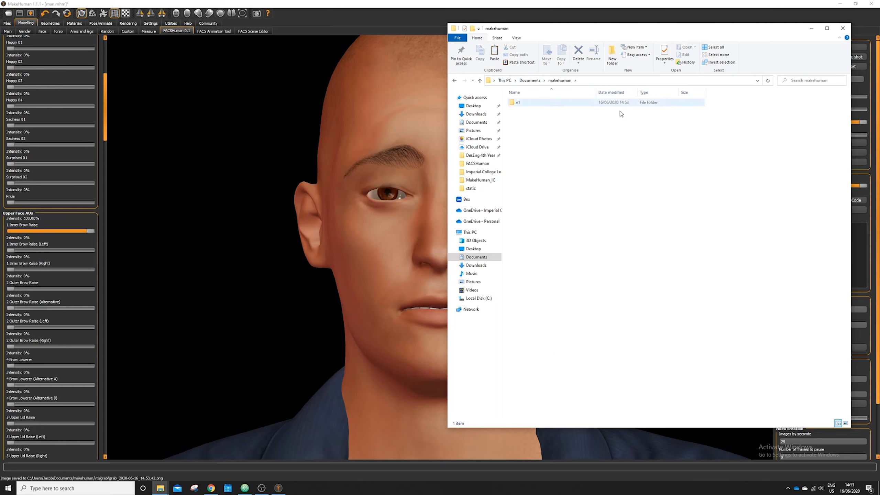
pyautogui.doubleClick(569, 102)
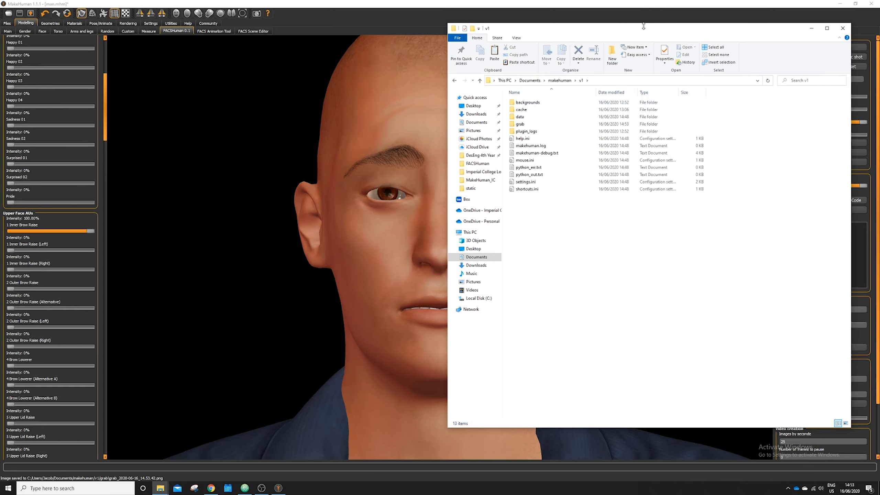
pyautogui.moveTo(640, 31); pyautogui.dragTo(617, 34)
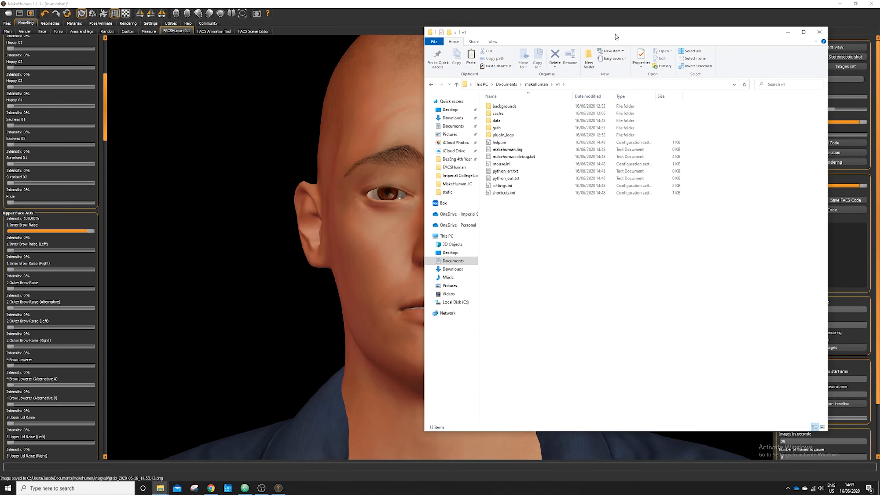
# View the captured face image in the grab folder and return to MakeHuman
pyautogui.click(639, 129)
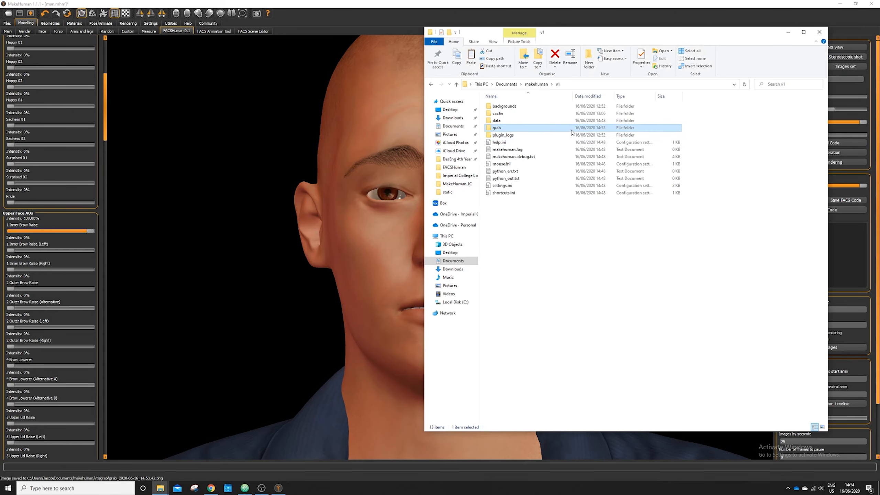
pyautogui.doubleClick(571, 128)
pyautogui.doubleClick(501, 112)
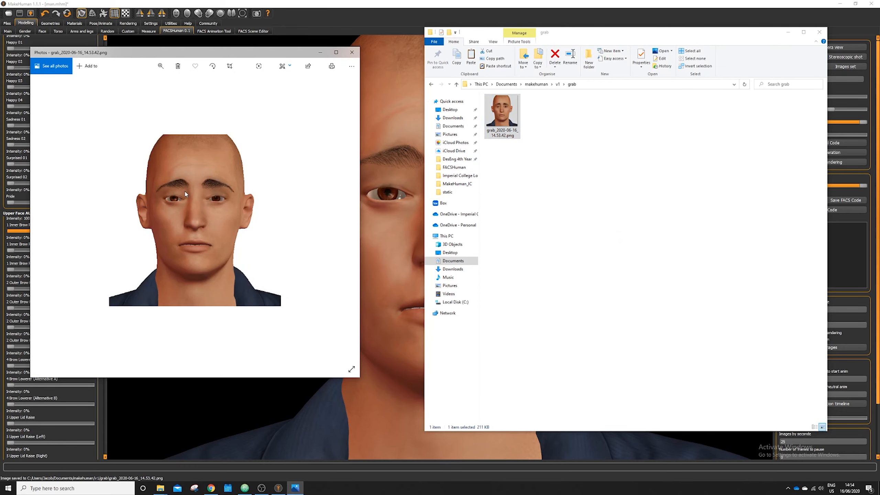
pyautogui.click(356, 56)
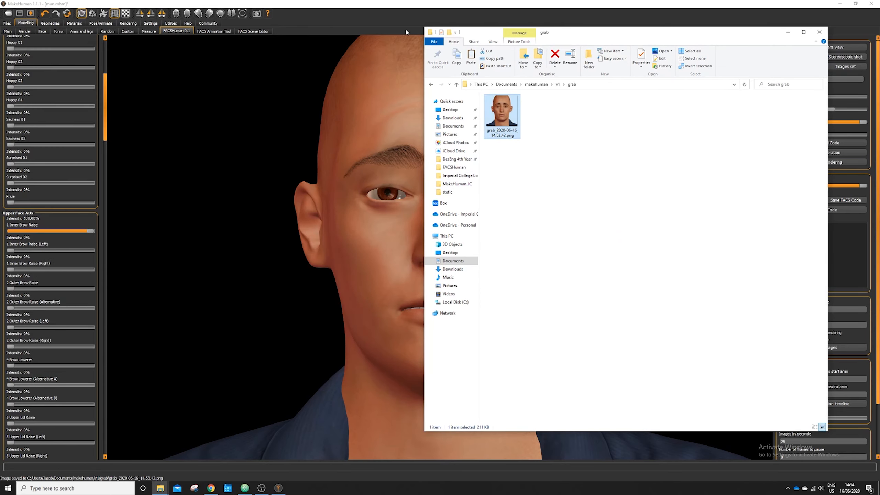
pyautogui.click(793, 33)
# Open the FACS Animation Tool and add 4 Brow Lowerer and 7 Lids Tight to the timeline
pyautogui.scroll(-2, 878, 287)
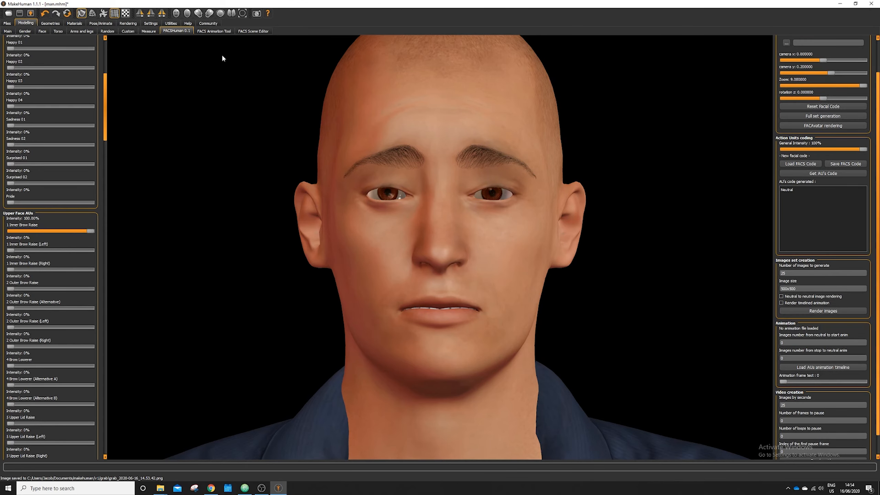
pyautogui.click(216, 33)
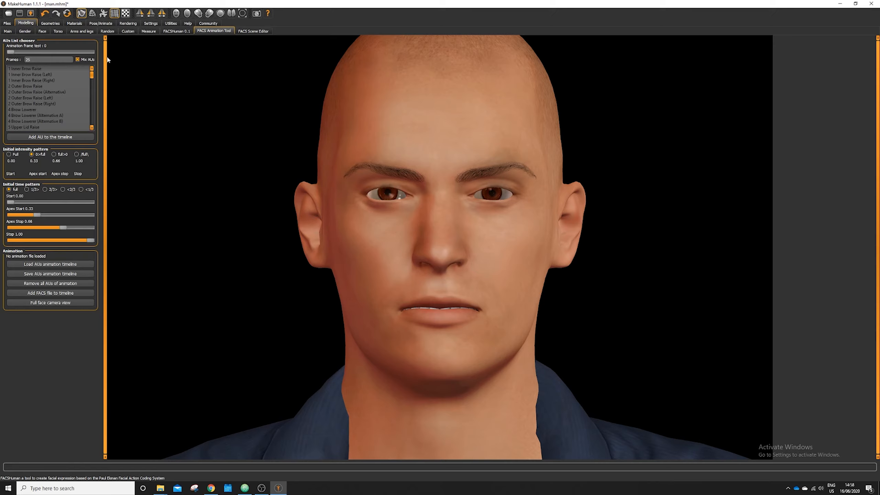
pyautogui.click(48, 109)
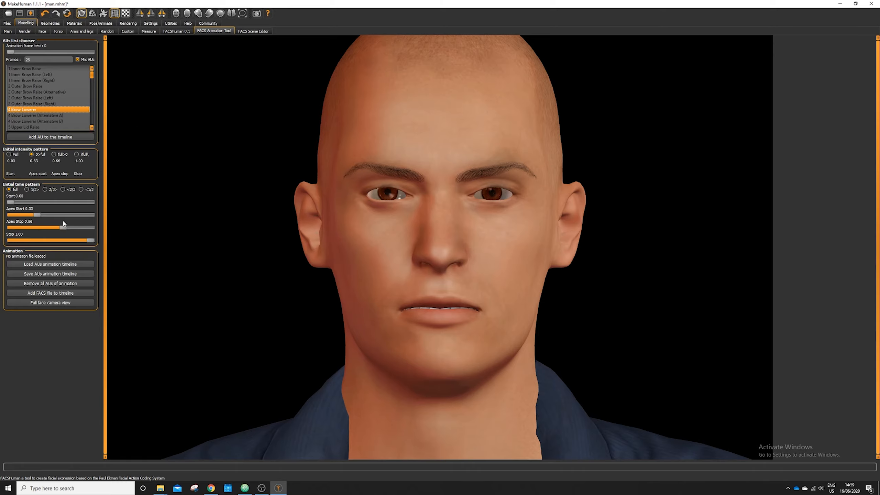
pyautogui.click(51, 136)
pyautogui.moveTo(91, 74); pyautogui.dragTo(91, 81)
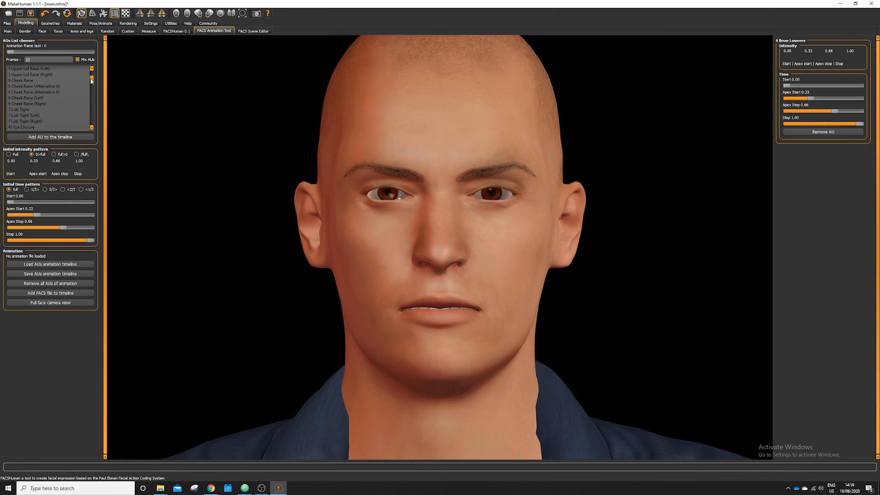
pyautogui.click(47, 110)
pyautogui.click(51, 136)
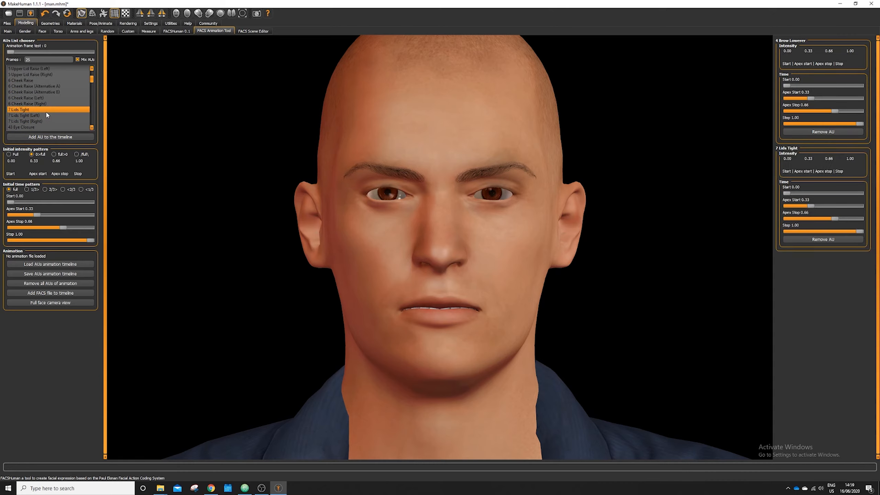
# Add 9 Nose Wrinkle and 10 Upper Lip Raiser to the animation timeline
pyautogui.scroll(-4, 49, 104)
pyautogui.click(55, 92)
pyautogui.click(53, 122)
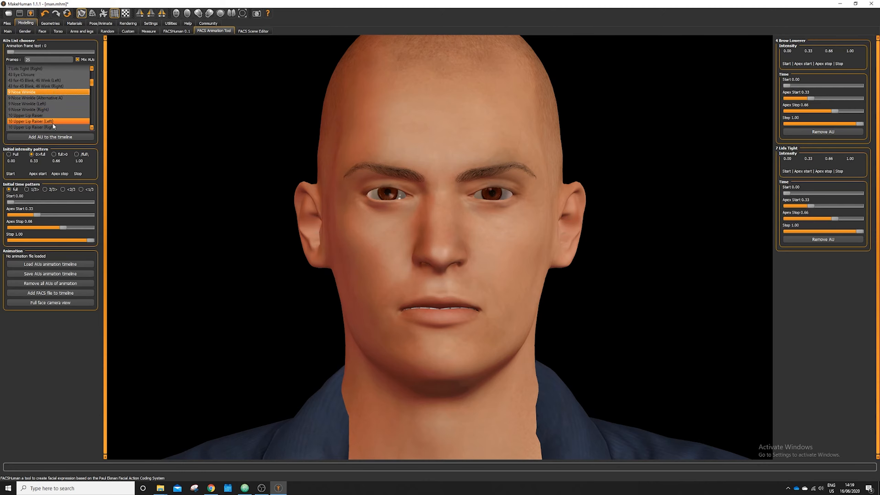
pyautogui.click(50, 137)
pyautogui.click(49, 116)
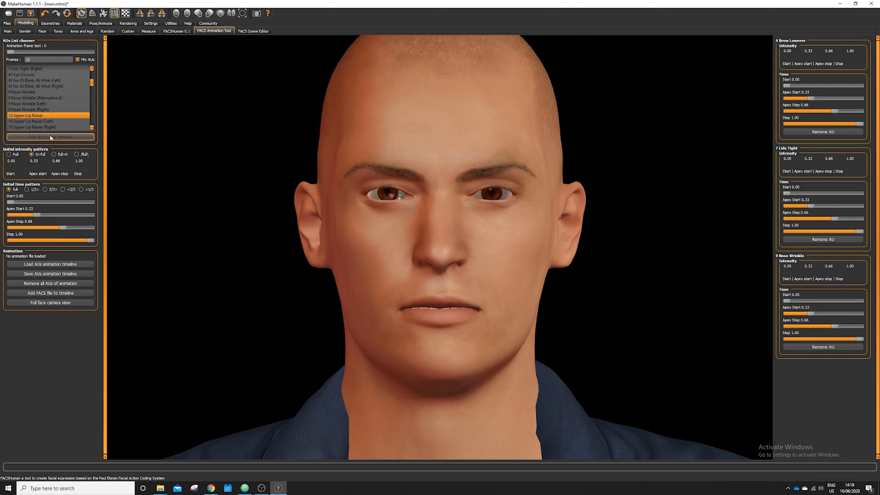
pyautogui.click(51, 137)
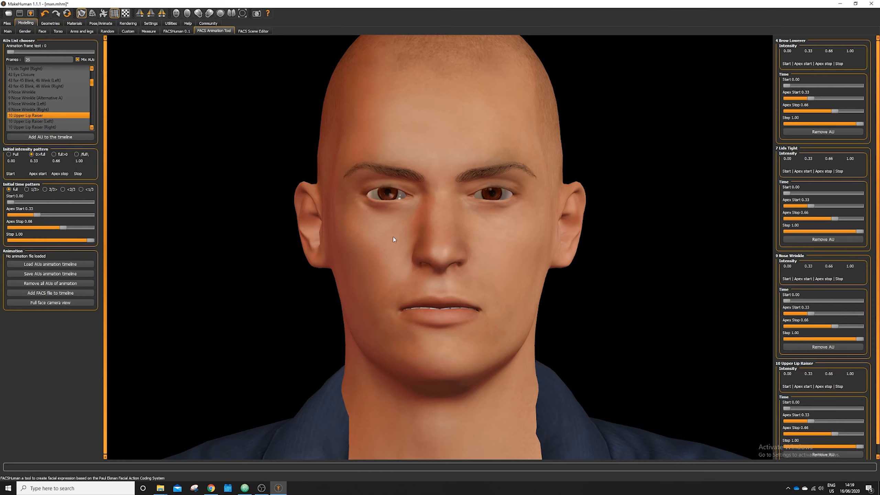
# Save the AUs animation timeline to the Desktop as pain.fani
pyautogui.click(58, 274)
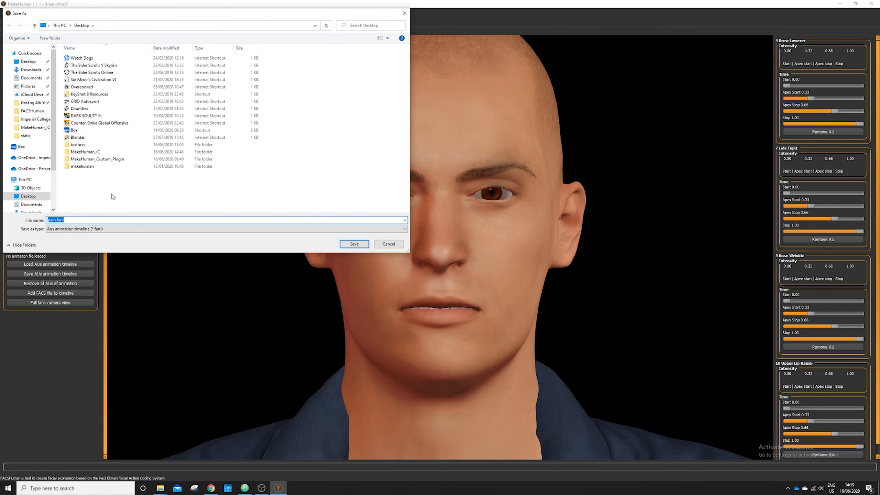
pyautogui.click(109, 220)
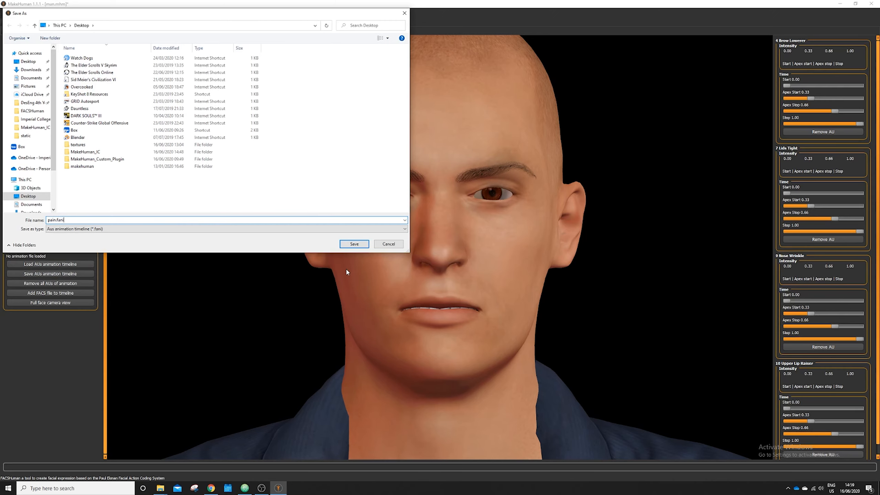
pyautogui.click(354, 244)
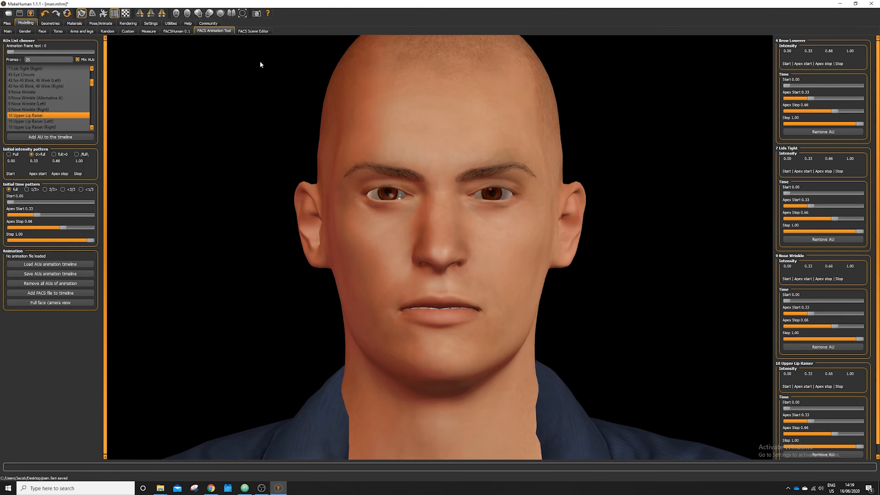
# Return to the FACSHuman 0.1 tools and load the pain.fani animation timeline from the Desktop
pyautogui.click(176, 31)
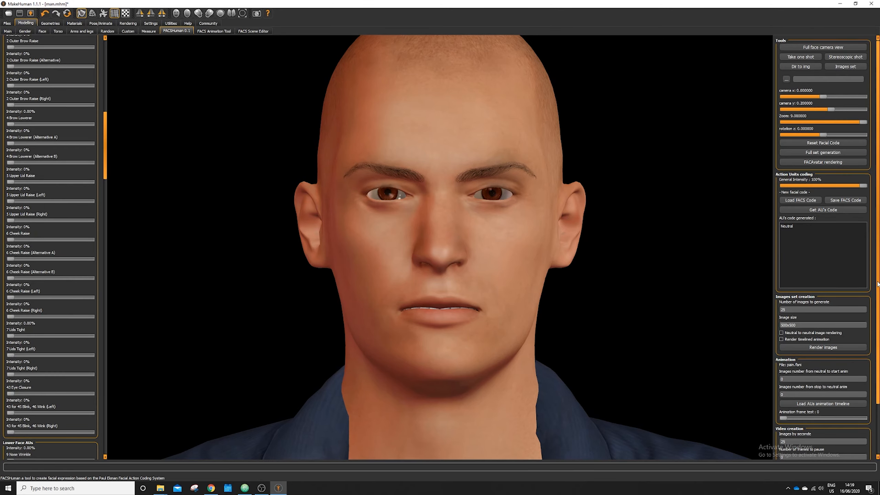
pyautogui.scroll(-3, 822, 247)
pyautogui.click(824, 345)
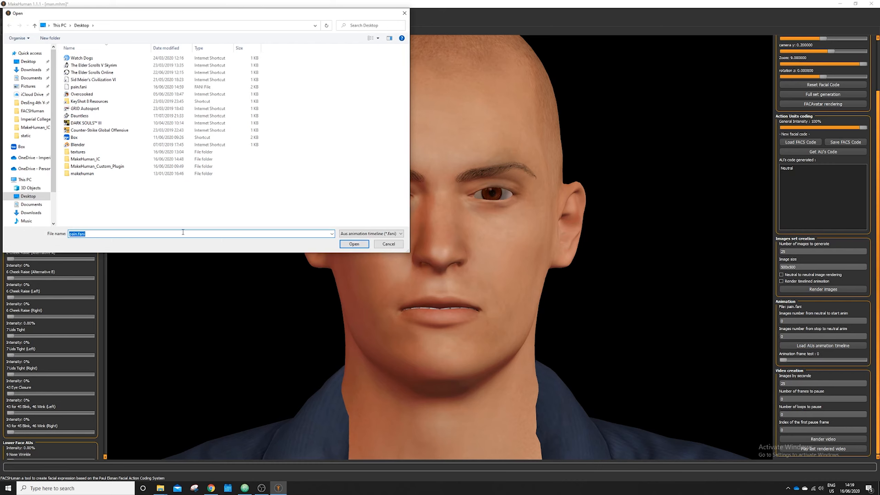
pyautogui.click(362, 243)
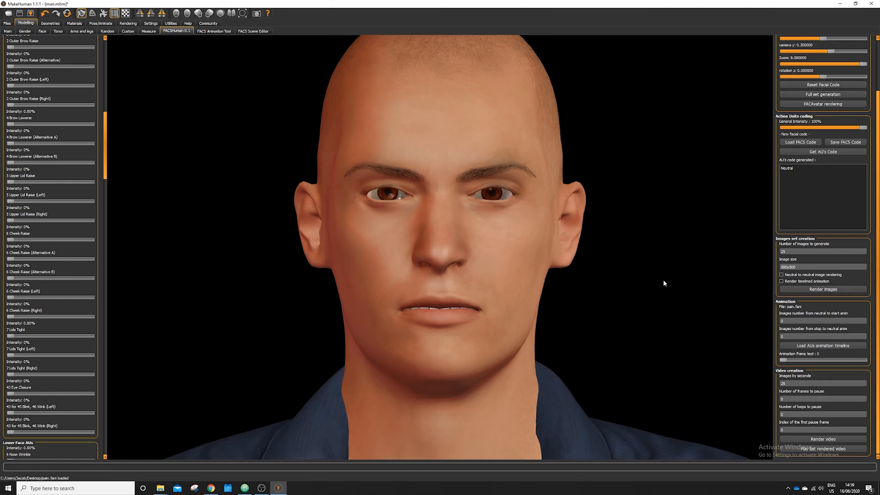
# Preview the animation through its last frame with smoothing off, turn smoothing back on and return the frame test to 0
pyautogui.click(81, 13)
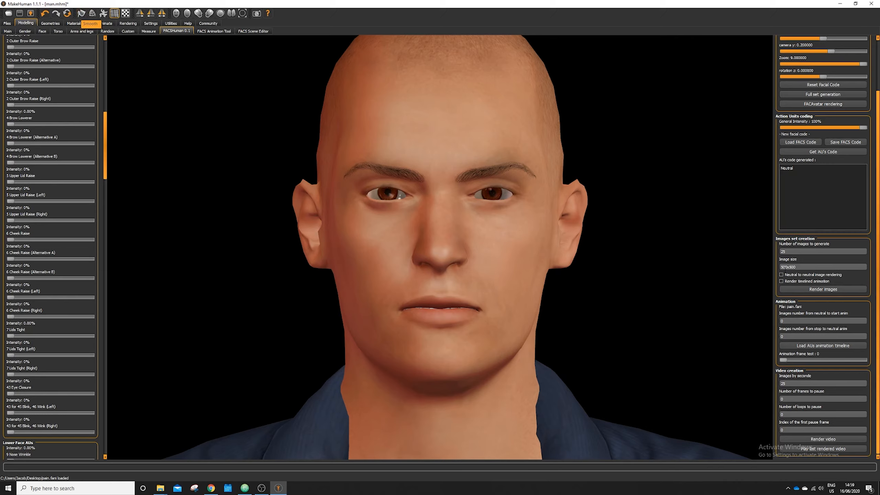
pyautogui.moveTo(784, 361); pyautogui.dragTo(799, 370)
pyautogui.moveTo(107, 135); pyautogui.dragTo(114, 150)
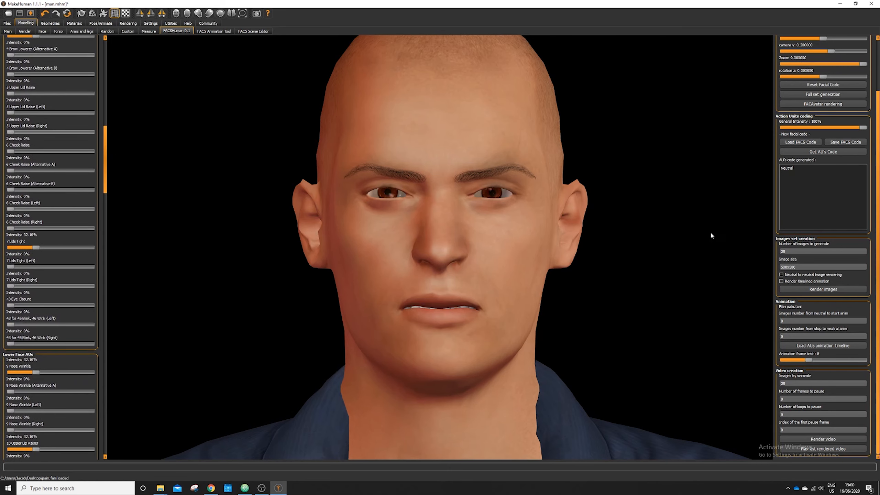
pyautogui.moveTo(808, 361); pyautogui.dragTo(863, 361)
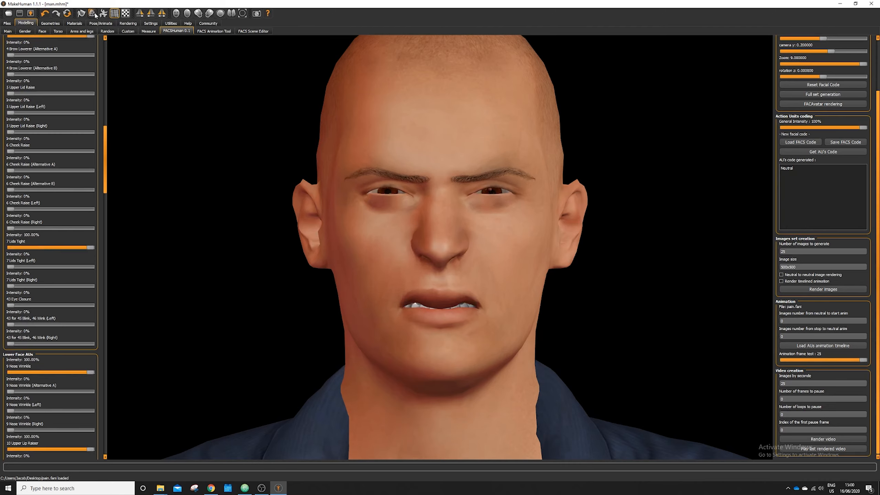
pyautogui.click(84, 14)
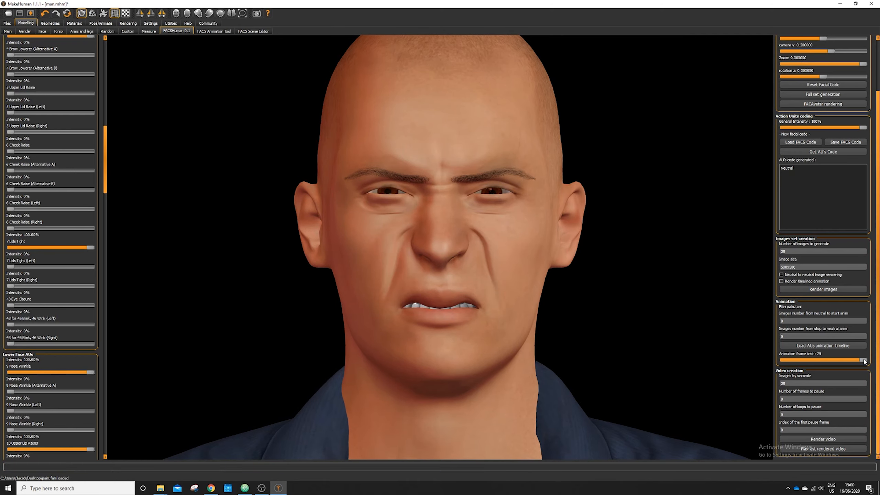
pyautogui.moveTo(864, 361); pyautogui.dragTo(762, 367)
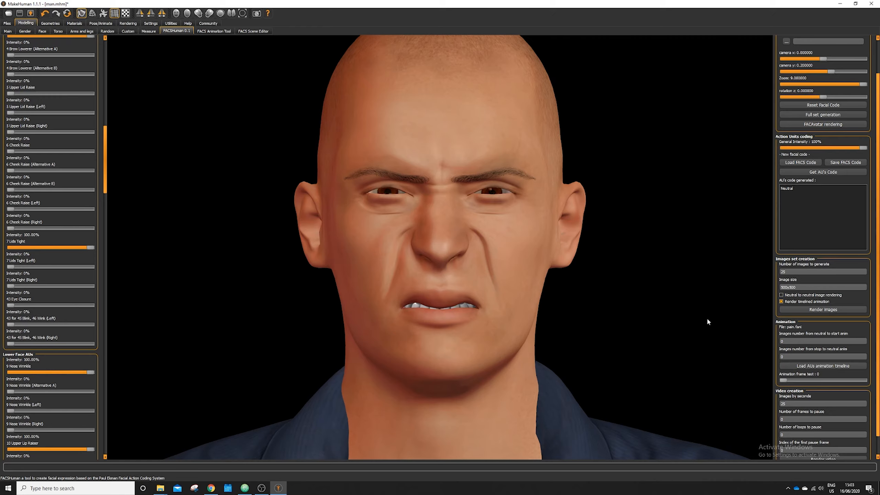
# Render the timelined animation as a set of 25 images and open the new images folder inside grab
pyautogui.click(818, 312)
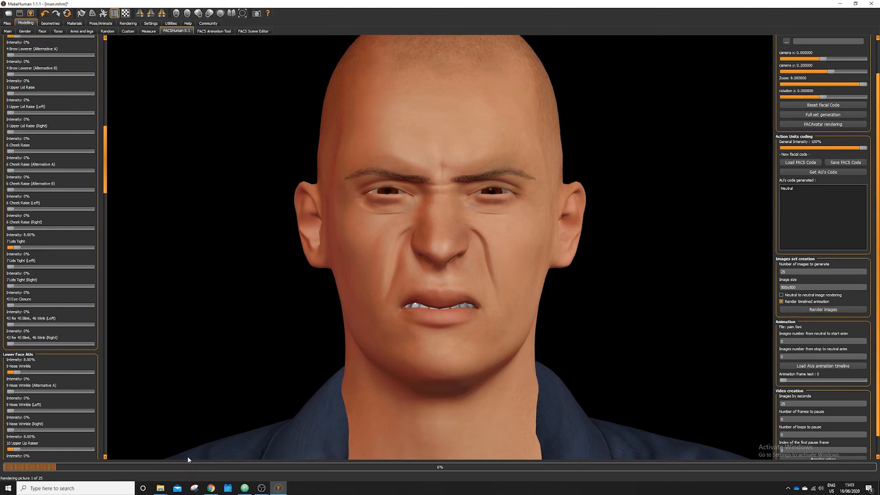
pyautogui.moveTo(162, 490)
pyautogui.click(118, 456)
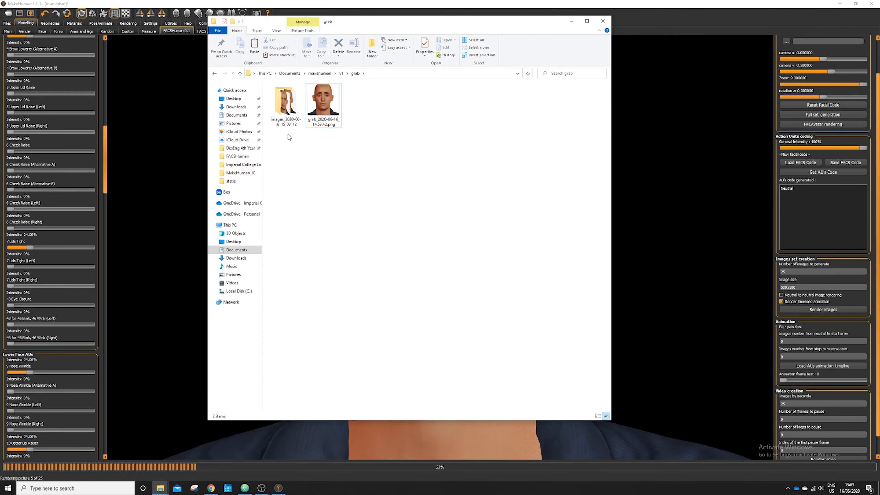
pyautogui.doubleClick(294, 104)
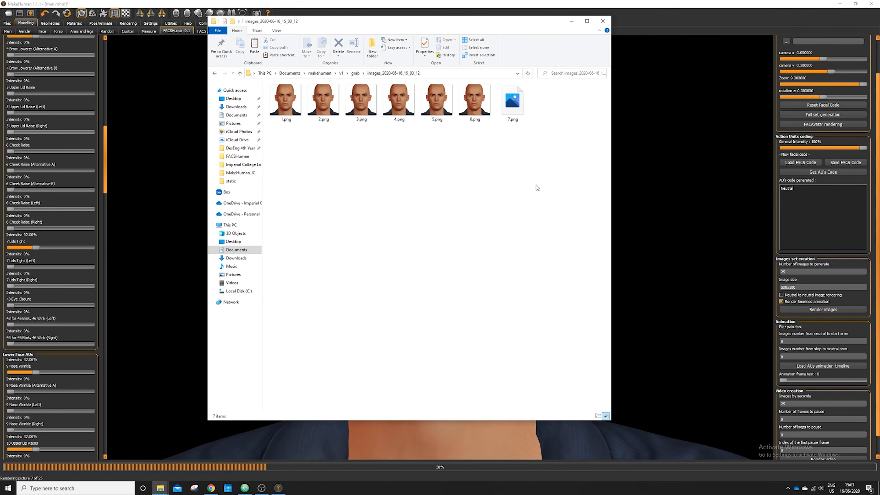
# Review the rendered animation images from 1.png onward, then close the photo viewer and the images folder
pyautogui.doubleClick(288, 110)
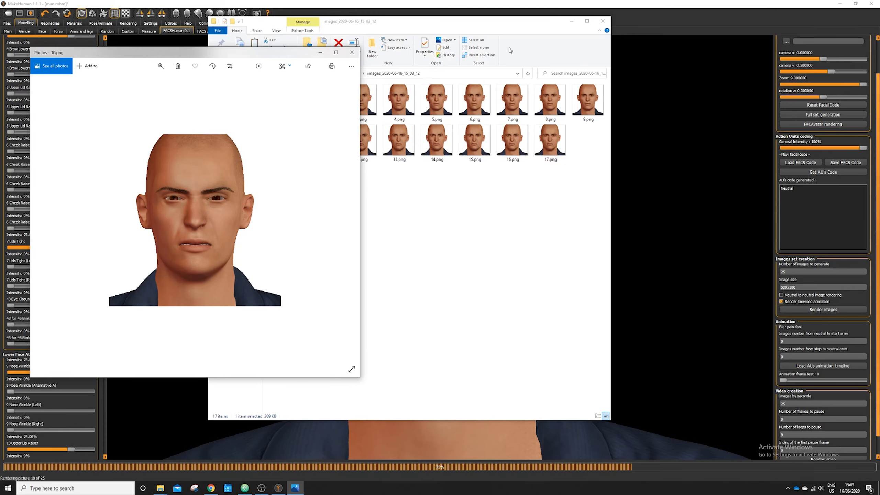
pyautogui.click(352, 54)
pyautogui.moveTo(451, 21); pyautogui.dragTo(473, 34)
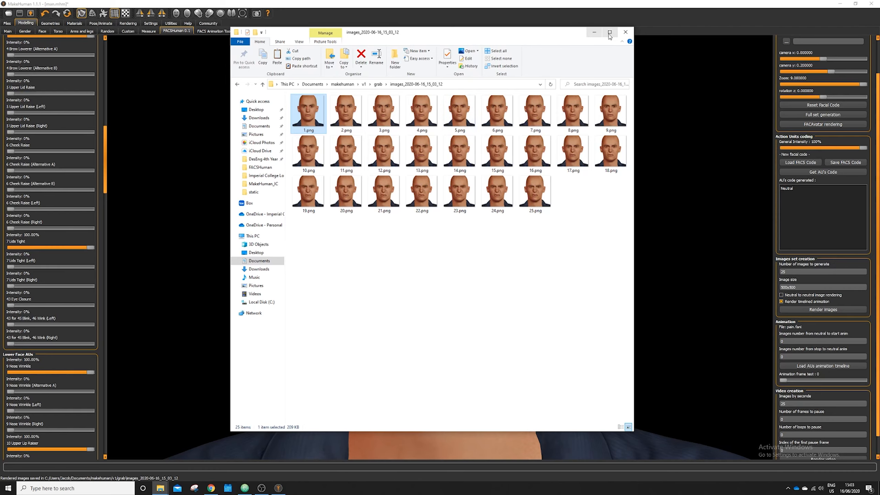
pyautogui.click(624, 32)
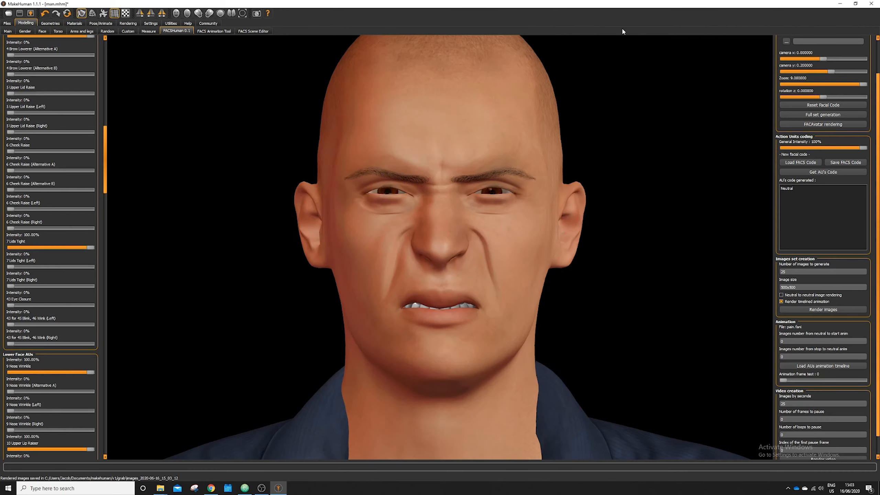
# Examine the pain expression on the face from the front, side and below, and check the Action Unit intensities
pyautogui.scroll(2, 479, 255)
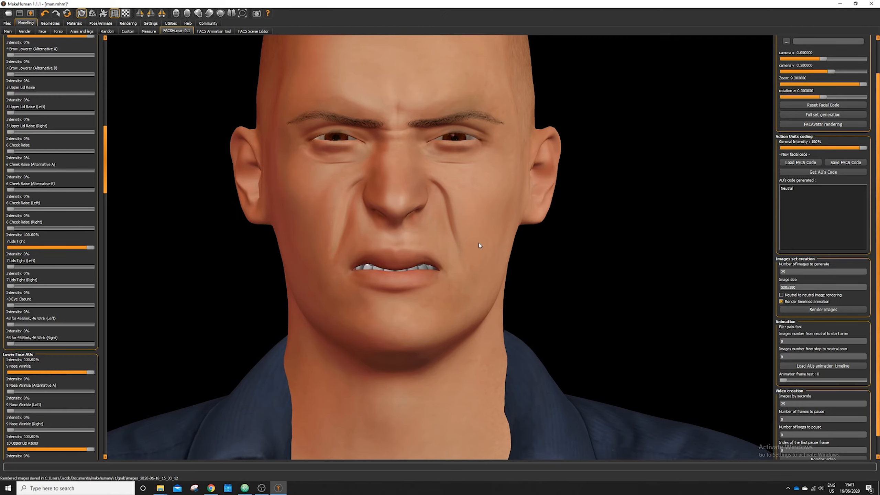
pyautogui.scroll(-5, 478, 243)
pyautogui.scroll(3, 520, 244)
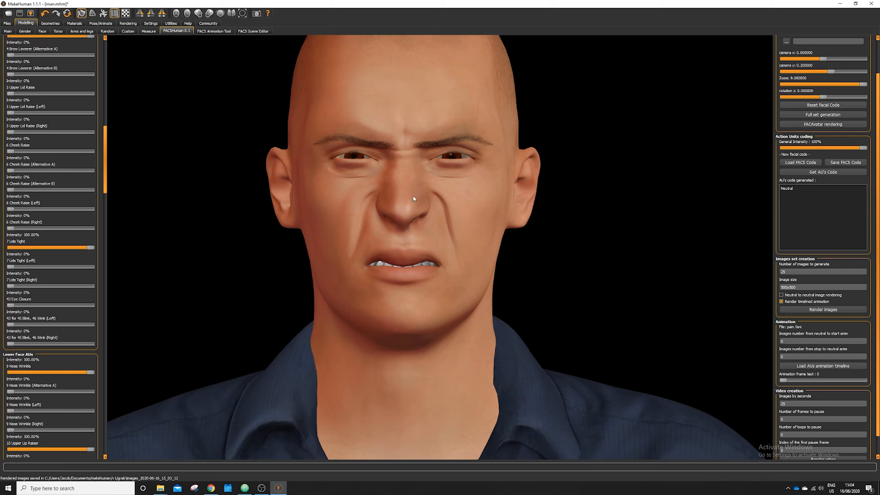
pyautogui.moveTo(491, 257); pyautogui.dragTo(592, 251)
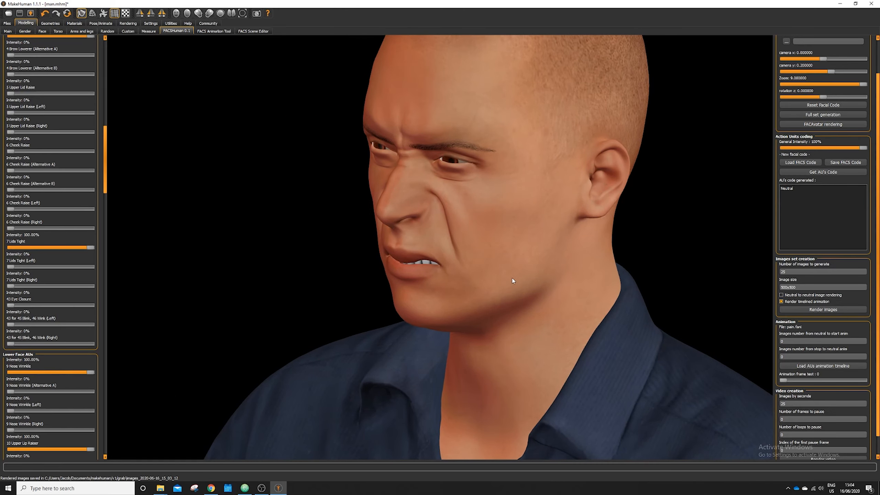
pyautogui.moveTo(513, 281); pyautogui.dragTo(431, 318)
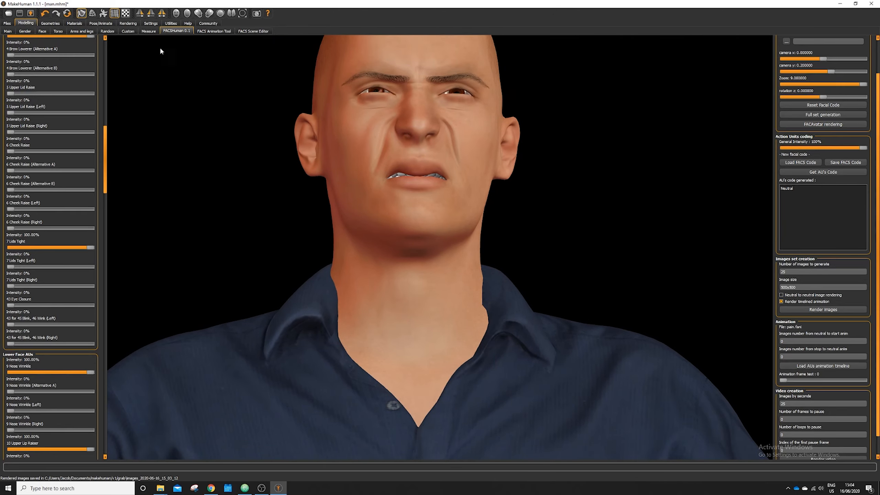
pyautogui.moveTo(108, 147); pyautogui.dragTo(118, 55)
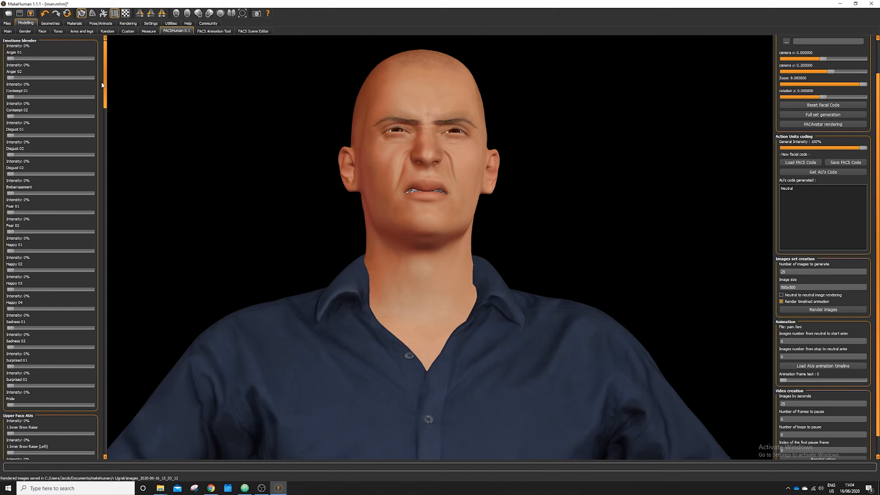
pyautogui.moveTo(104, 85); pyautogui.dragTo(104, 151)
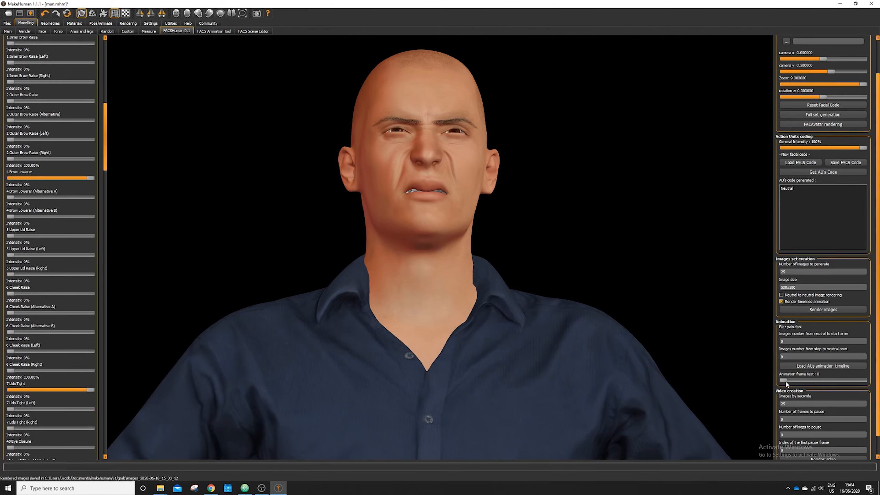
# Return the animation frame test to 0, reset the facial code to neutral and apply the full face camera view
pyautogui.moveTo(784, 380)
pyautogui.mouseDown()
pyautogui.moveTo(793, 380)
pyautogui.moveTo(779, 380)
pyautogui.mouseUp()
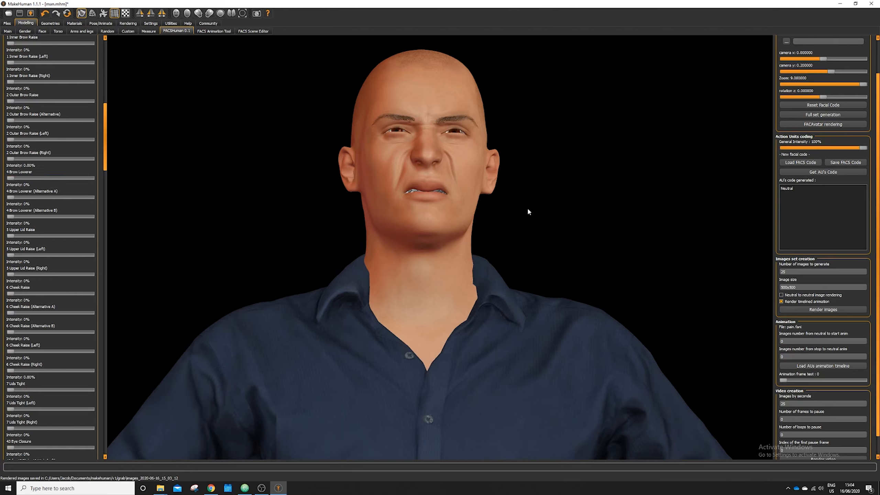
pyautogui.moveTo(104, 144); pyautogui.dragTo(107, 75)
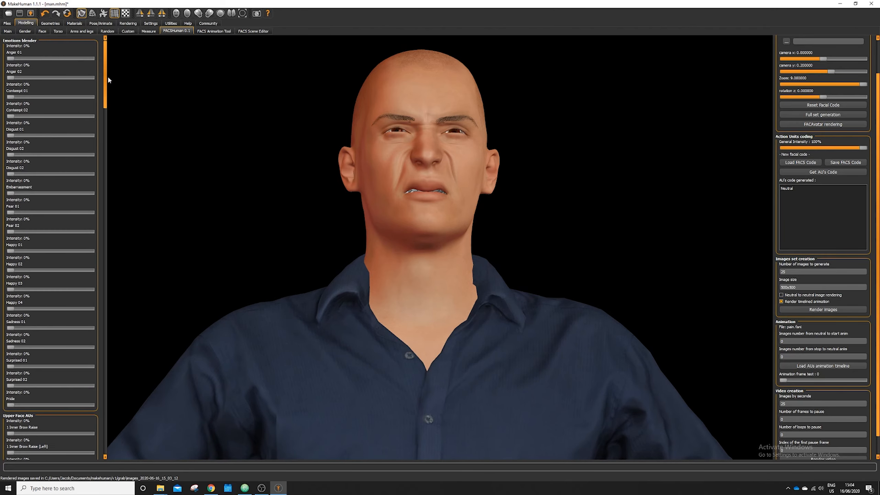
pyautogui.click(81, 13)
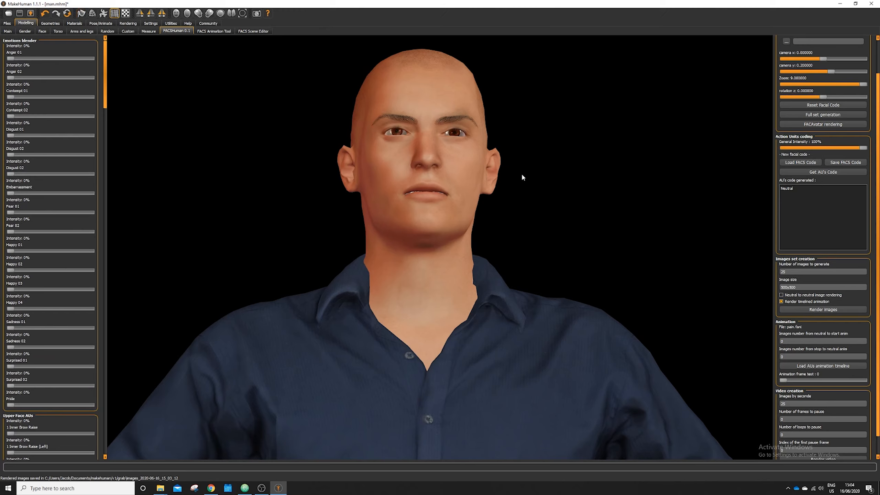
pyautogui.click(81, 13)
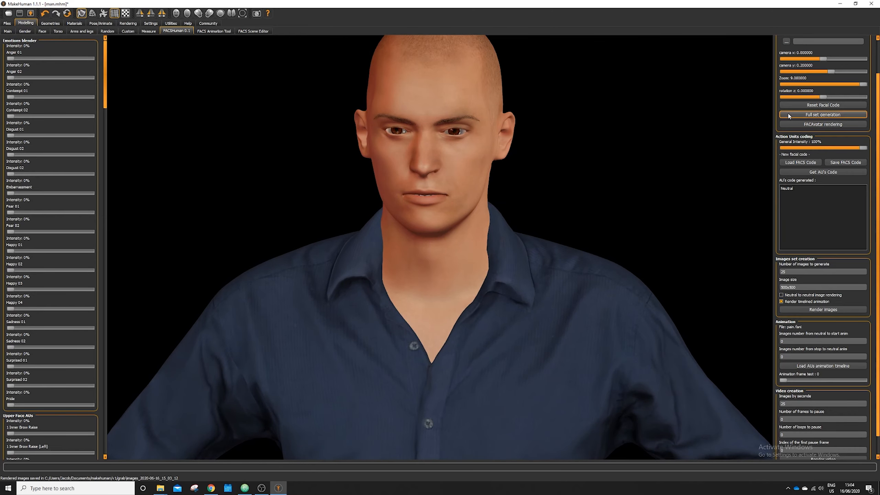
pyautogui.click(823, 105)
pyautogui.click(475, 251)
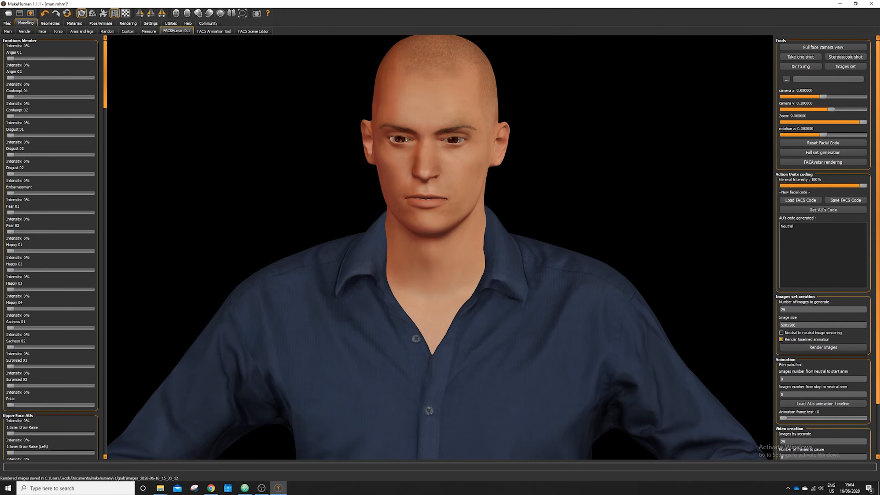
pyautogui.click(823, 47)
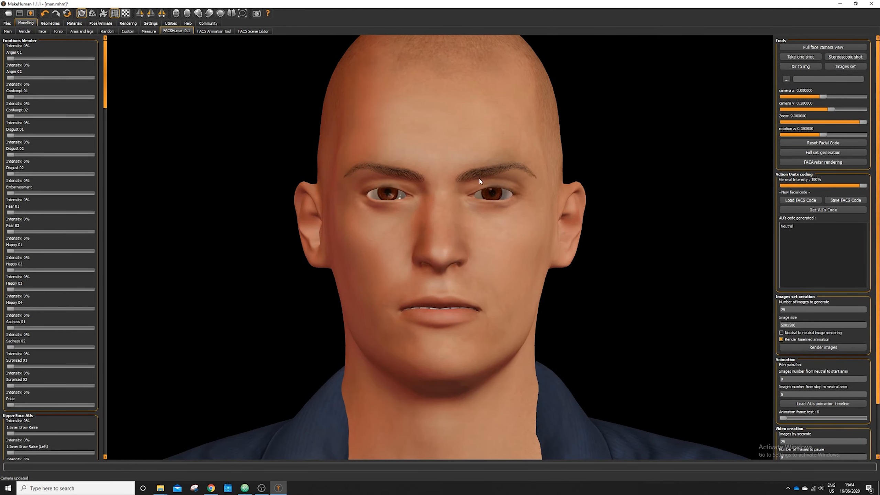
# Export the neutral character in MakeHuman Exchange (mhx2) format under the name neutral
pyautogui.click(31, 14)
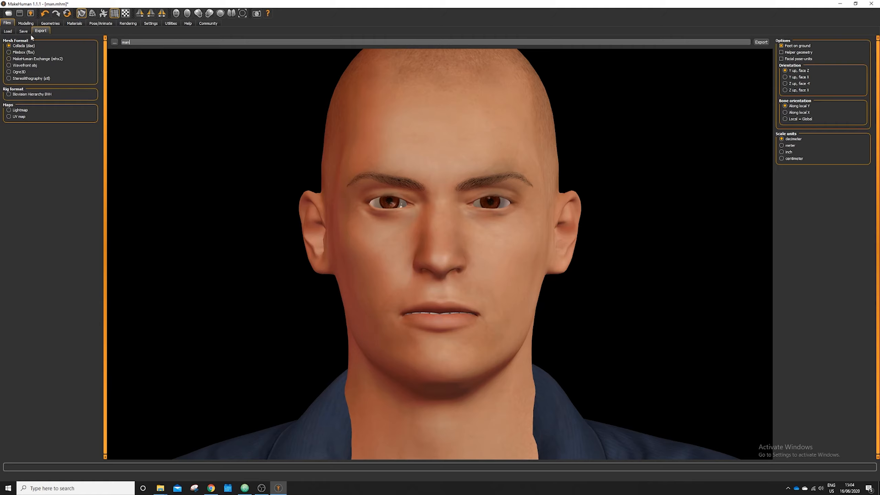
pyautogui.click(48, 59)
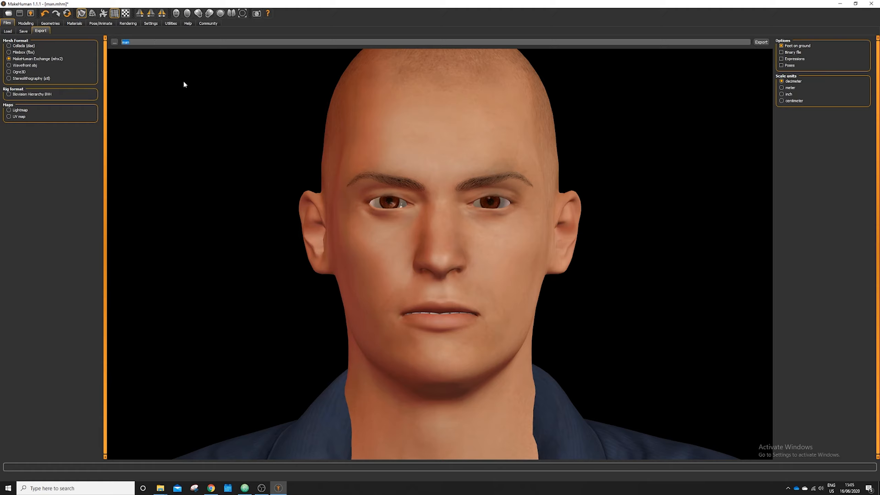
pyautogui.write('neutral')
pyautogui.click(760, 42)
# Return to the FACSHuman 0.1 tools, set the animation frame test to 25 and toggle smoothing to refresh the face
pyautogui.click(50, 23)
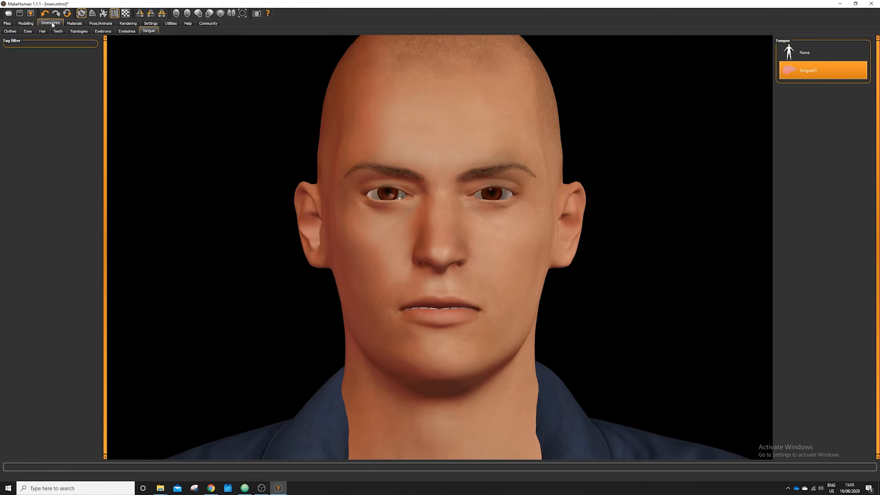
pyautogui.click(34, 23)
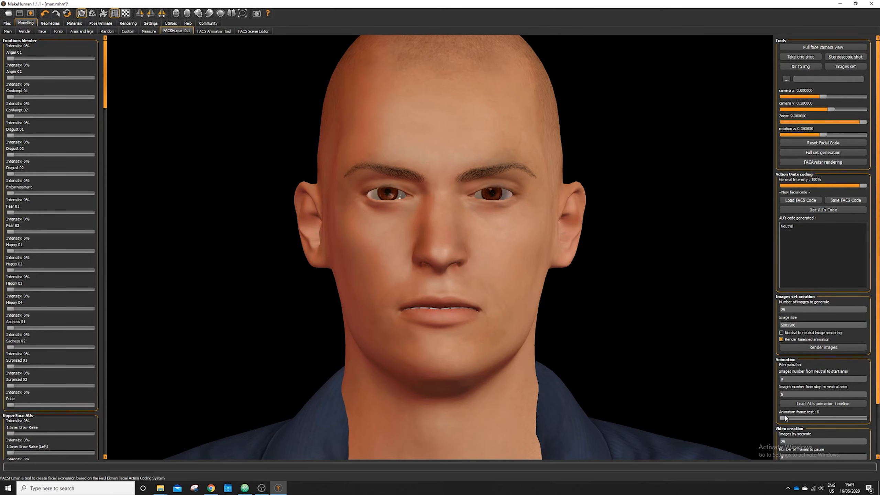
pyautogui.moveTo(784, 418); pyautogui.dragTo(874, 429)
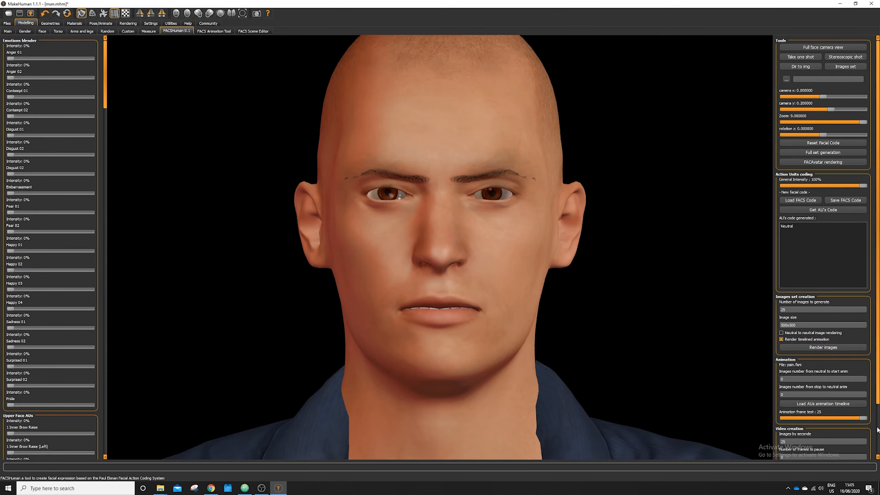
pyautogui.click(82, 14)
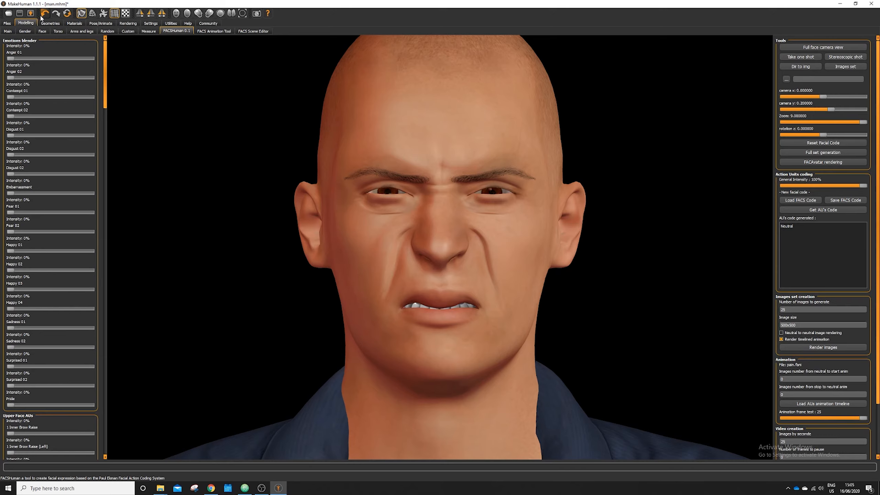
# Export the character with the pain expression in mhx2 format under the name pain
pyautogui.click(30, 13)
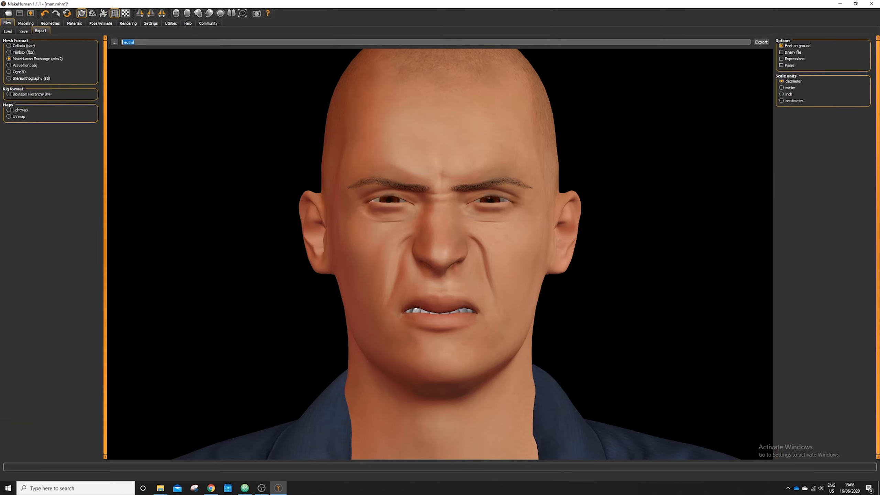
pyautogui.write('pain')
pyautogui.click(761, 42)
# Show the desktop and place neutral.mhx2 and pain.mhx2 together below the separate MakeHuman folder
pyautogui.click(842, 5)
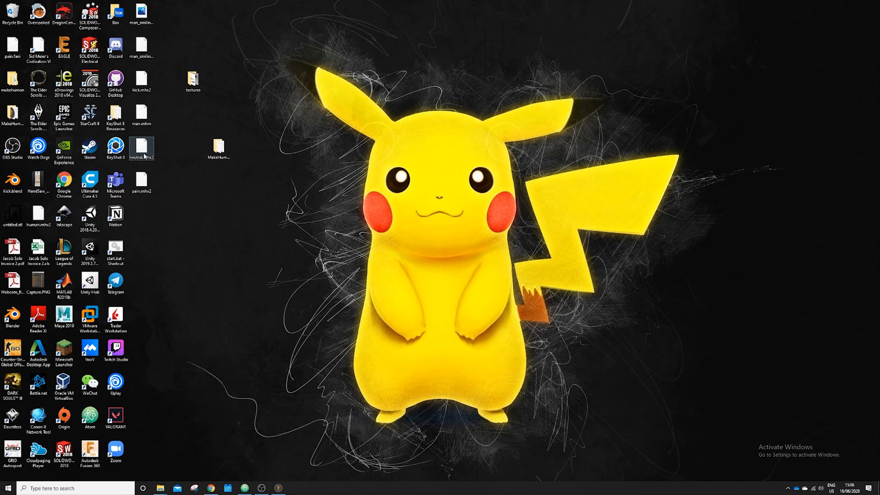
pyautogui.moveTo(145, 153); pyautogui.dragTo(221, 189)
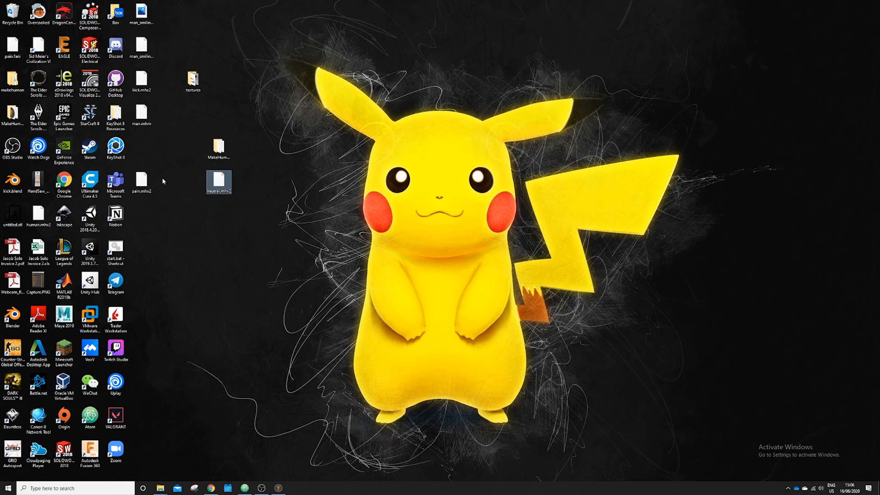
pyautogui.moveTo(154, 184); pyautogui.dragTo(229, 217)
pyautogui.click(304, 234)
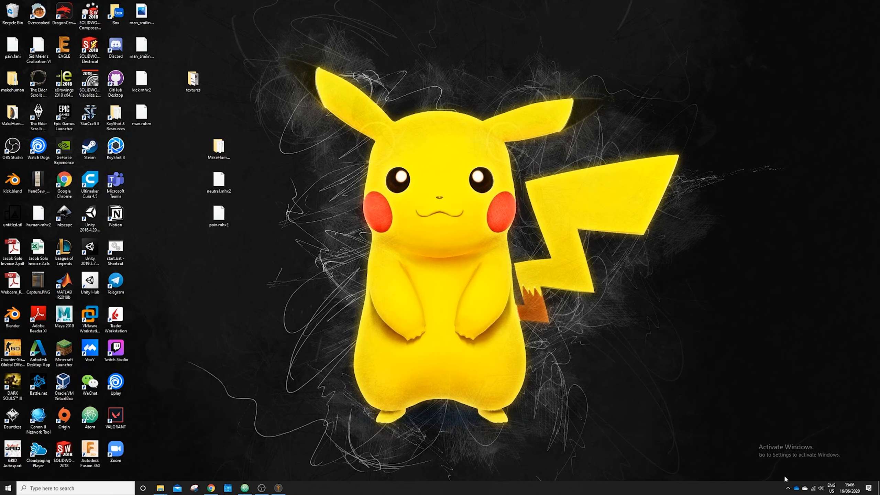
# Switch to Chrome, search the web for blender foundation and open the Blender Foundation site
pyautogui.click(211, 488)
pyautogui.click(340, 6)
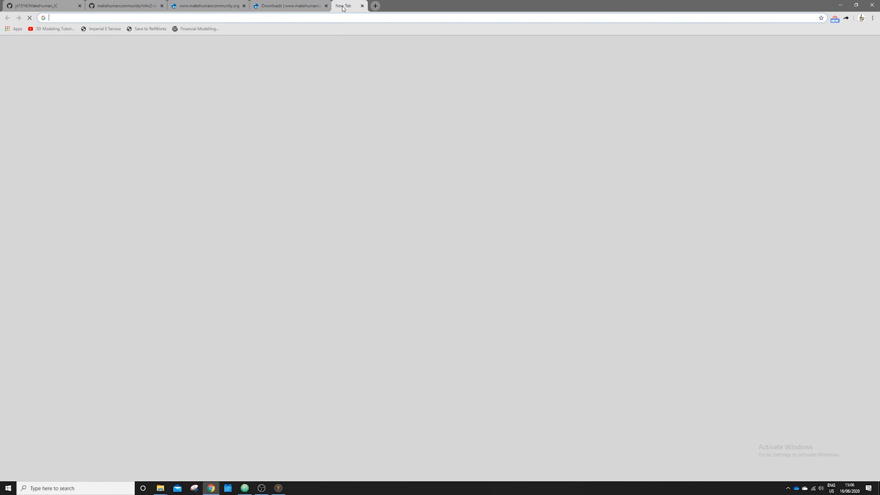
pyautogui.write('blender')
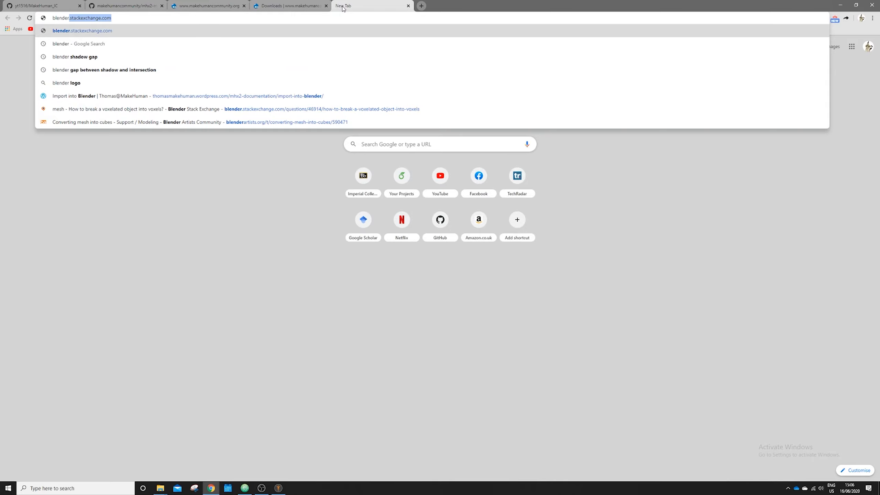
pyautogui.write(' foundation')
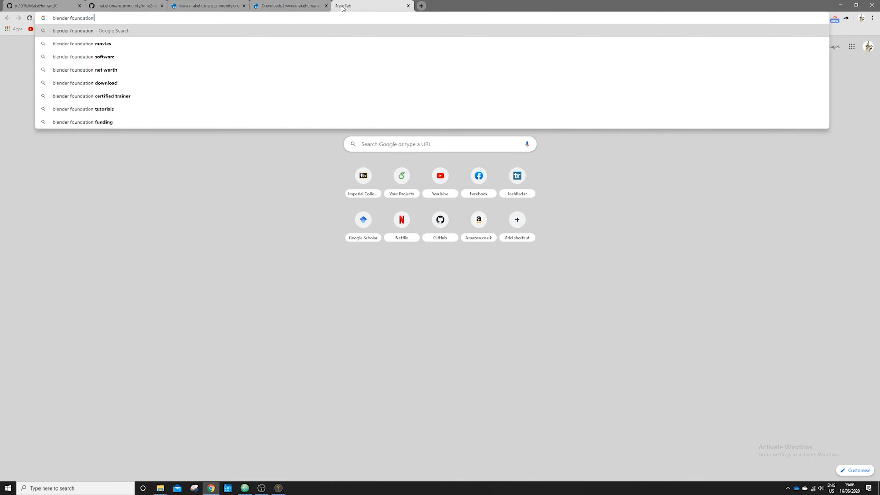
pyautogui.press('Return')
pyautogui.click(71, 100)
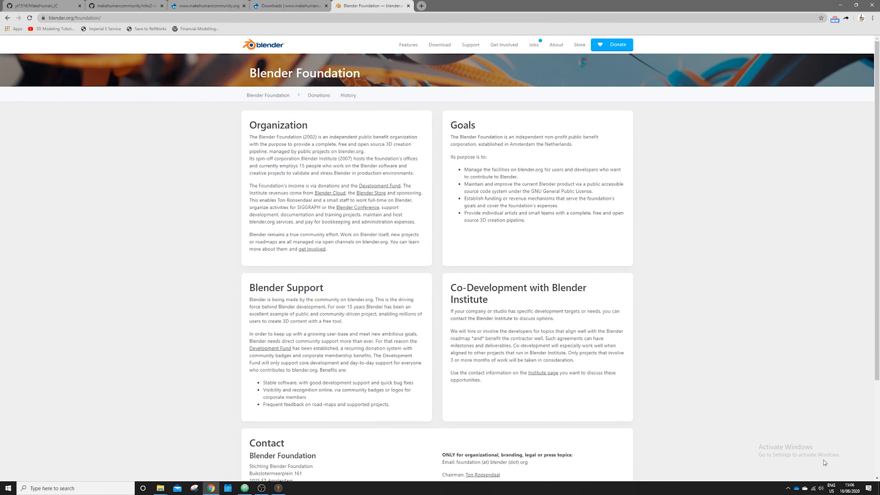
# Launch Blender through Steam and dismiss its splash screen to start with the default scene
pyautogui.click(788, 488)
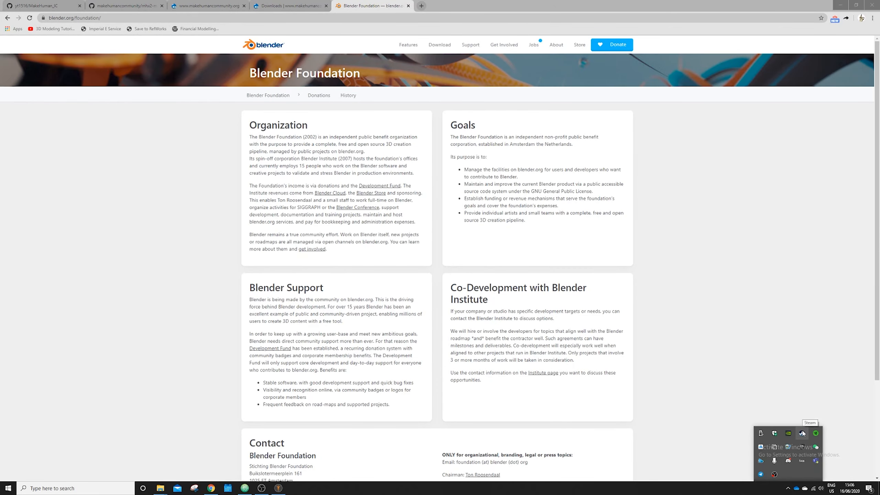
pyautogui.rightClick(802, 432)
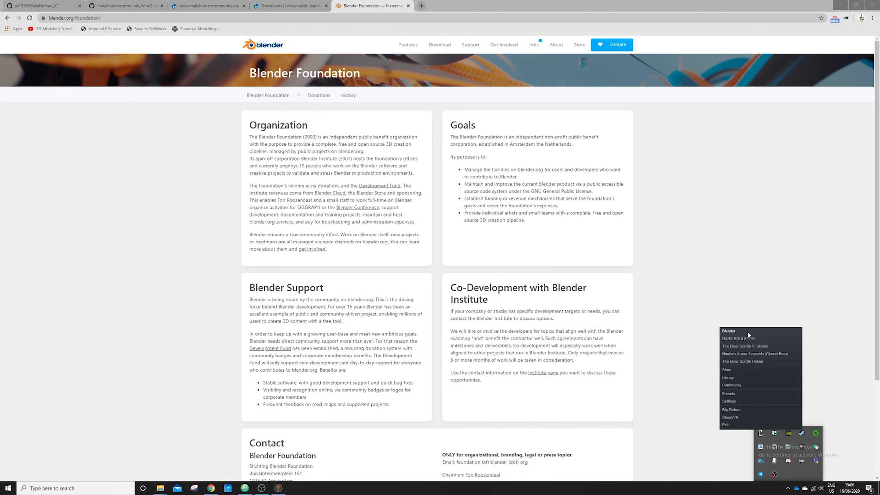
pyautogui.click(730, 331)
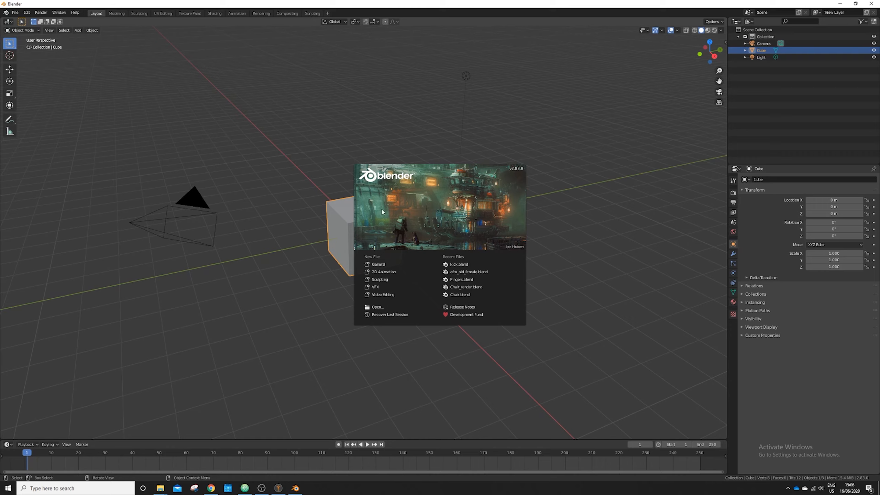
pyautogui.click(597, 273)
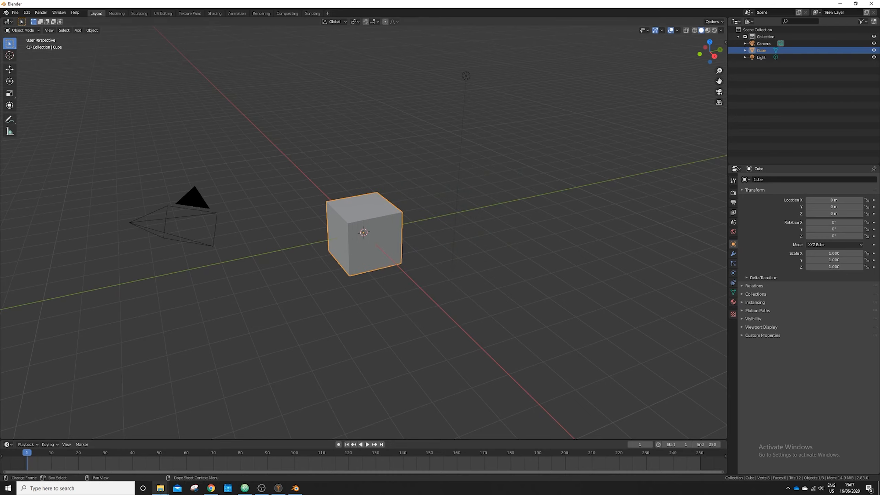
# Switch to File Explorer and browse from the C: drive through the user's profile folder to AppData\Roaming
pyautogui.moveTo(160, 488)
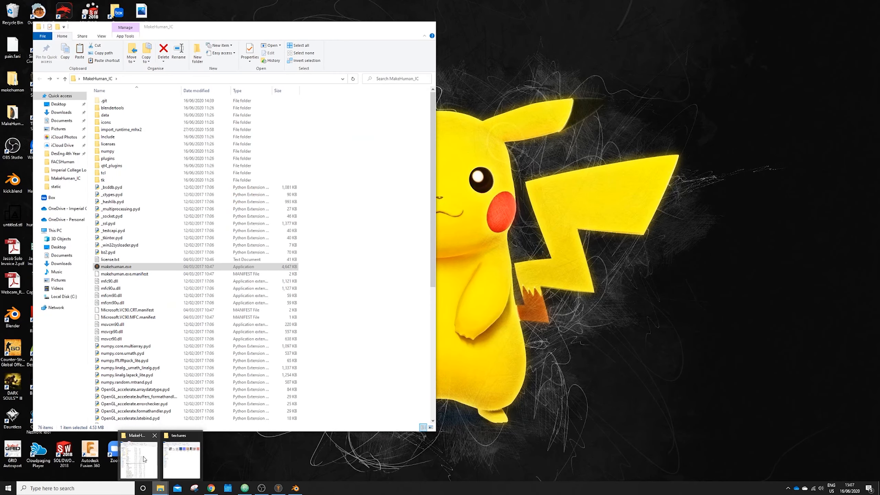
pyautogui.click(144, 459)
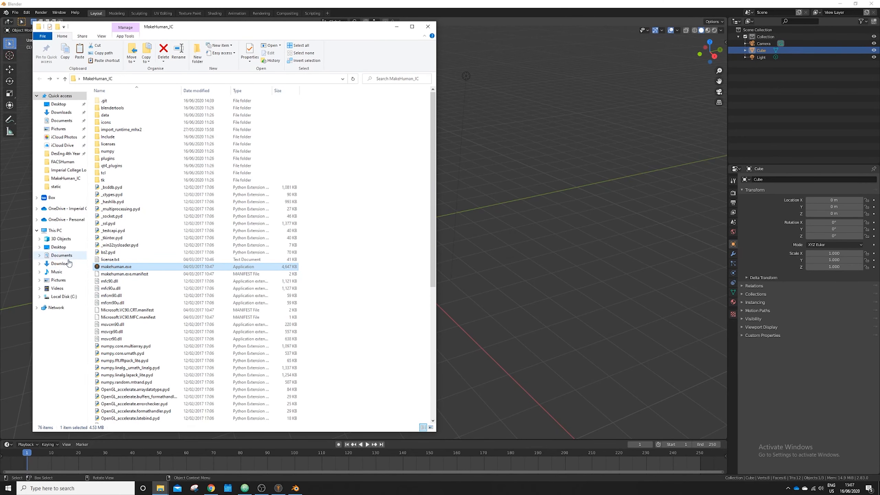
pyautogui.click(59, 297)
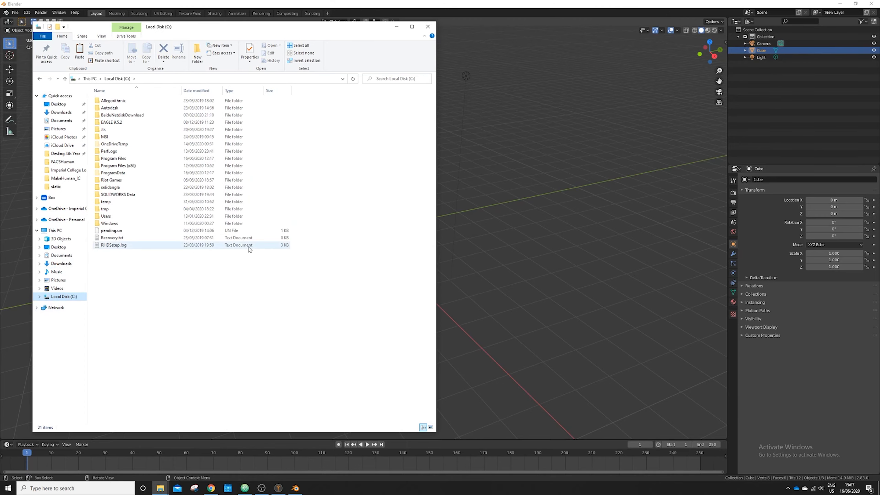
pyautogui.doubleClick(126, 216)
pyautogui.doubleClick(135, 108)
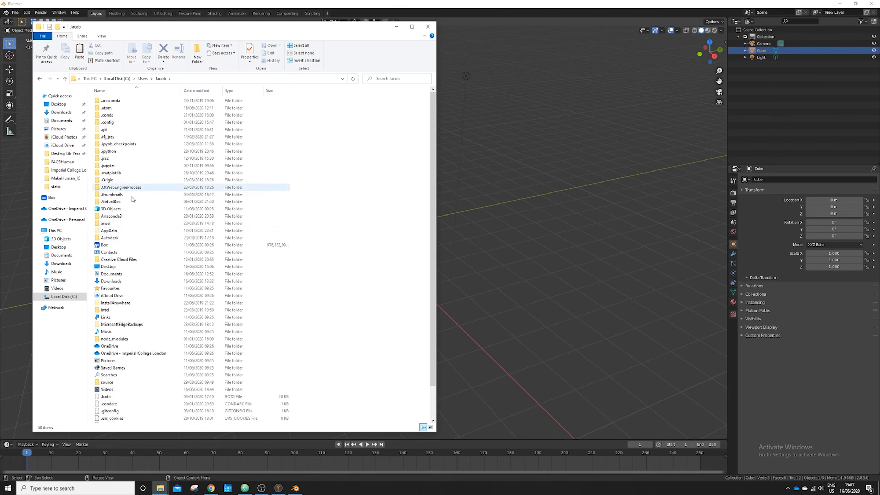
pyautogui.click(131, 231)
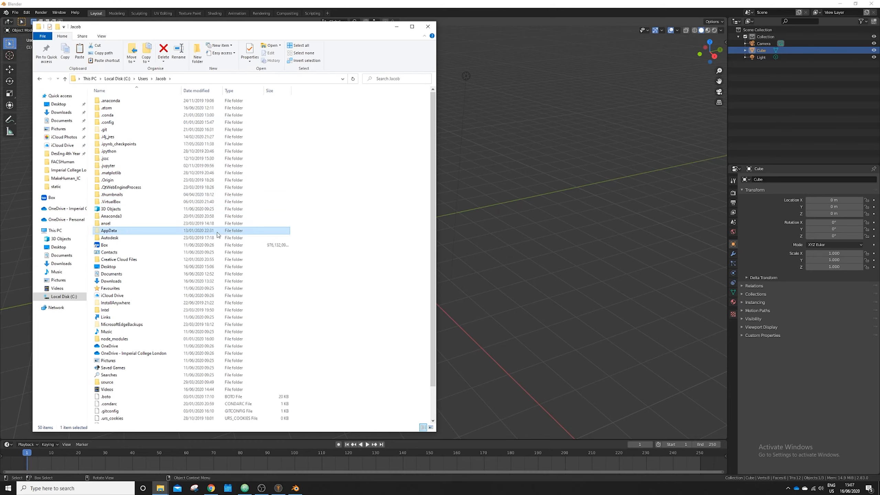
pyautogui.doubleClick(121, 230)
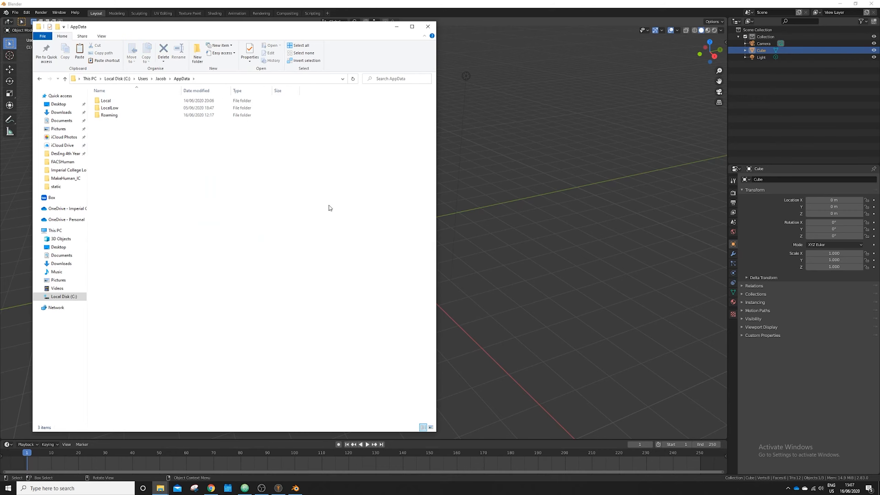
pyautogui.doubleClick(135, 116)
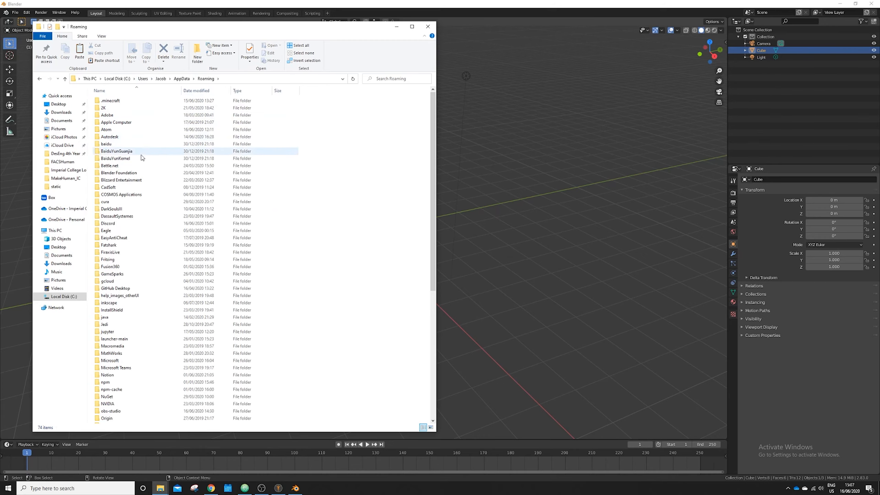
# Open the Blender Foundation\Blender\2.83\scripts\addons folder and move its window aside
pyautogui.click(135, 173)
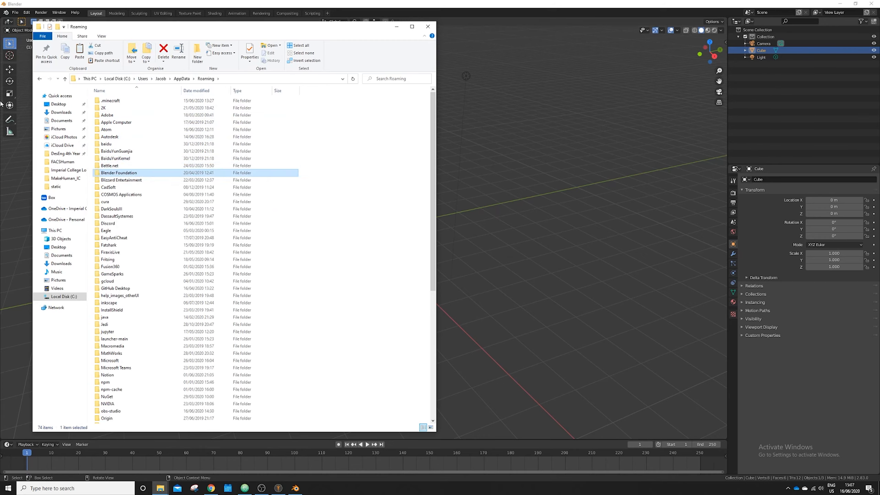
pyautogui.click(411, 164)
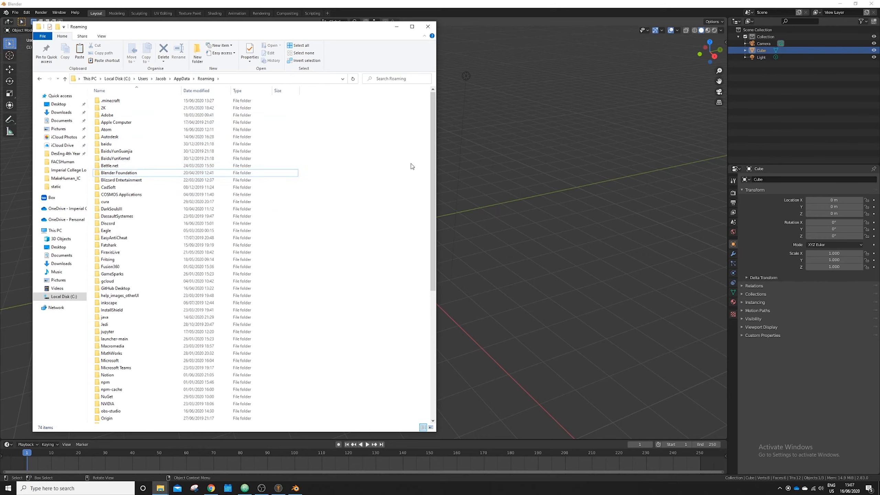
pyautogui.doubleClick(150, 172)
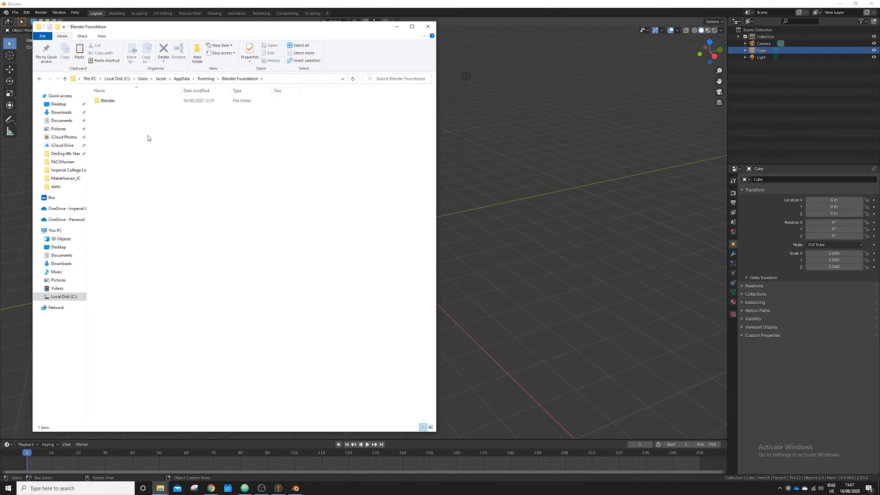
pyautogui.doubleClick(150, 101)
pyautogui.moveTo(236, 29); pyautogui.dragTo(348, 44)
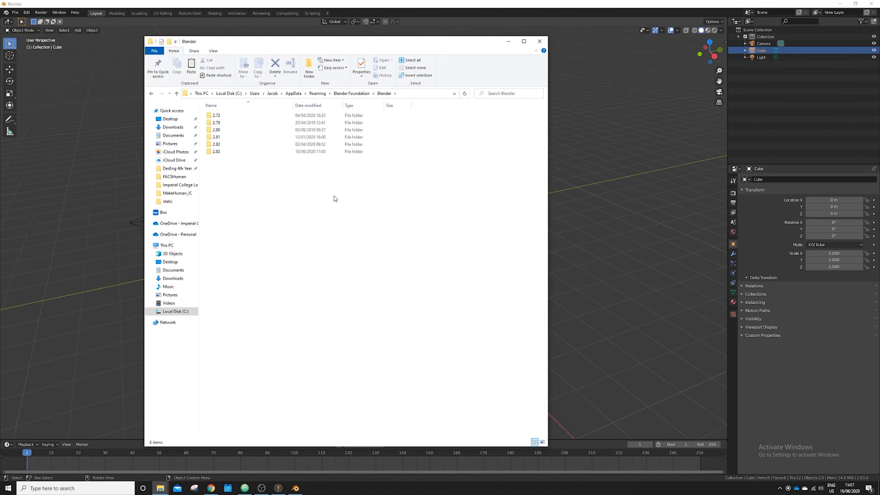
pyautogui.click(328, 155)
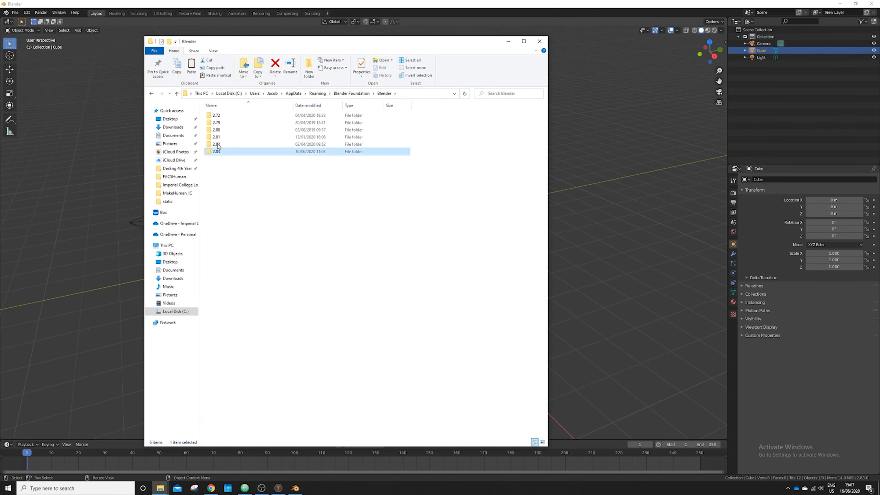
pyautogui.doubleClick(257, 153)
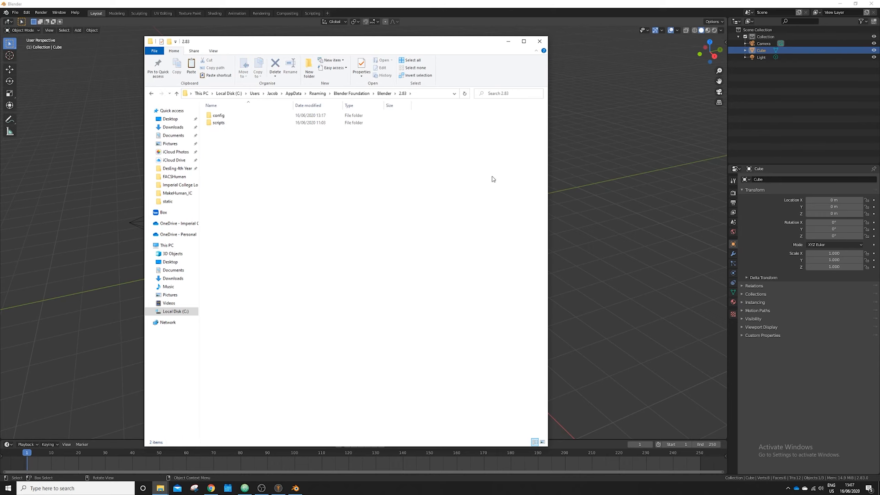
pyautogui.doubleClick(250, 123)
pyautogui.doubleClick(285, 116)
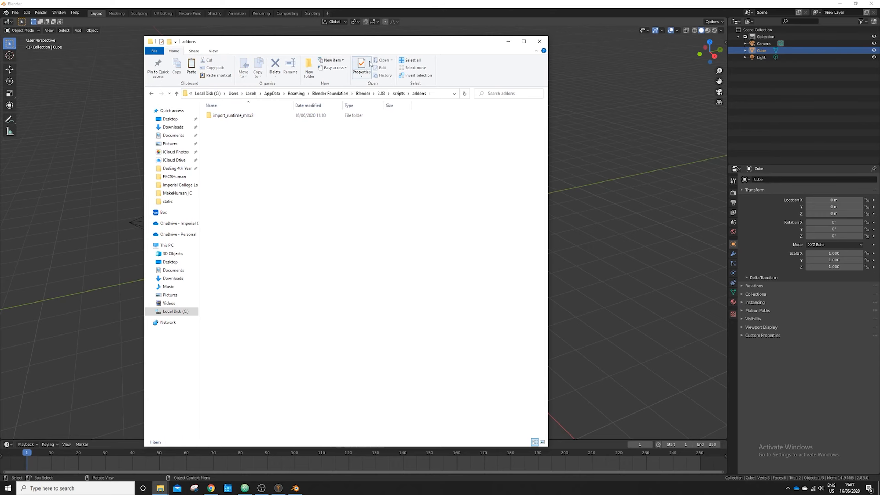
pyautogui.moveTo(387, 43); pyautogui.dragTo(311, 48)
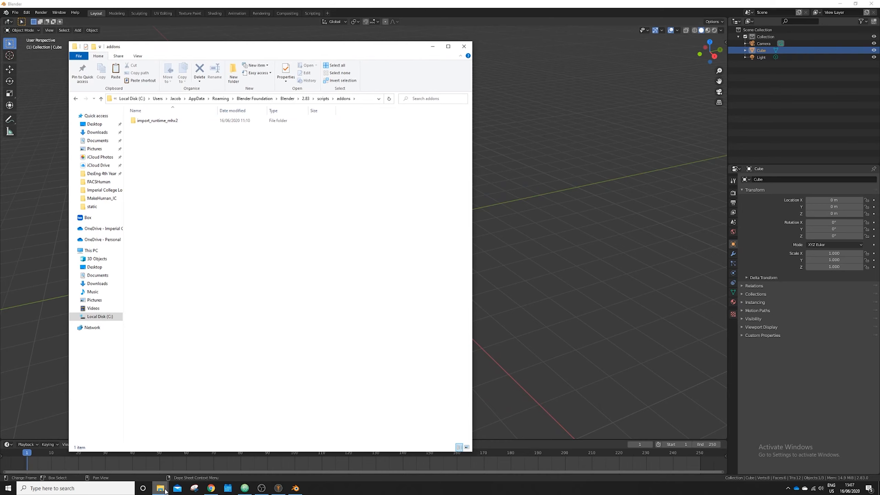
# Open the Desktop's MakeHuman_IC folder beside the addons folder and locate the import_runtime_mhx2 folder that belongs in addons
pyautogui.moveTo(165, 489)
pyautogui.click(182, 455)
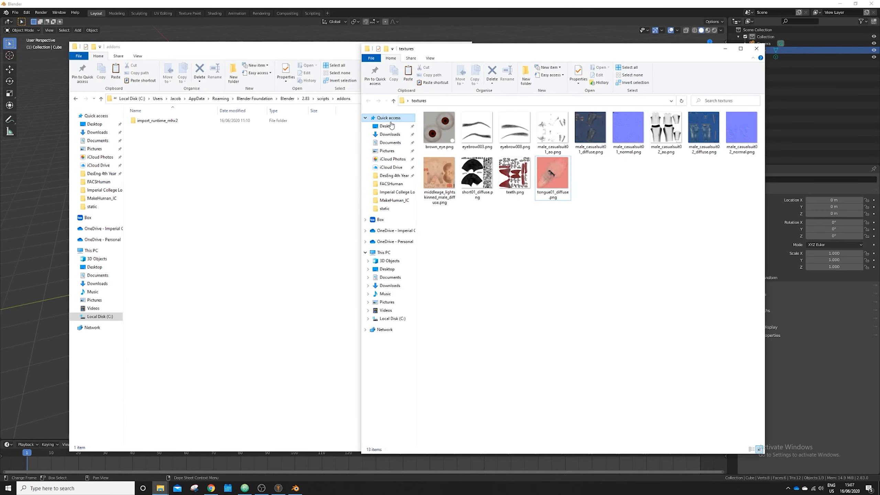
pyautogui.click(391, 125)
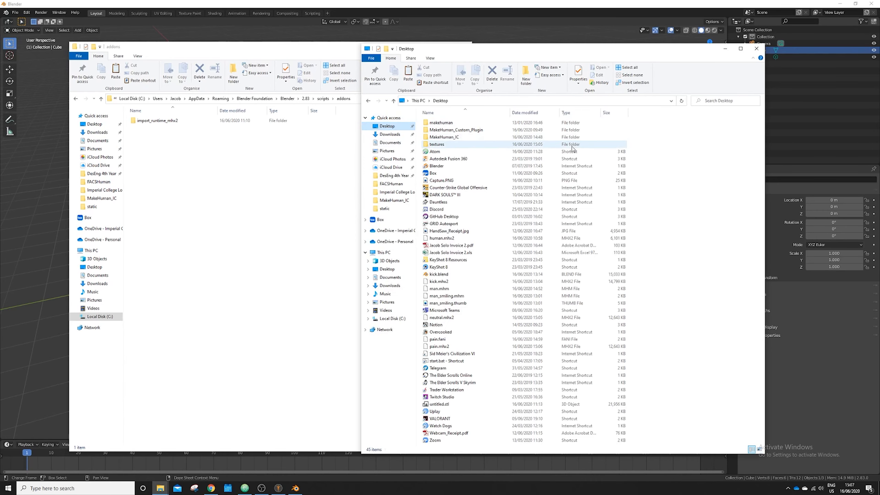
pyautogui.doubleClick(474, 140)
pyautogui.moveTo(509, 51); pyautogui.dragTo(708, 65)
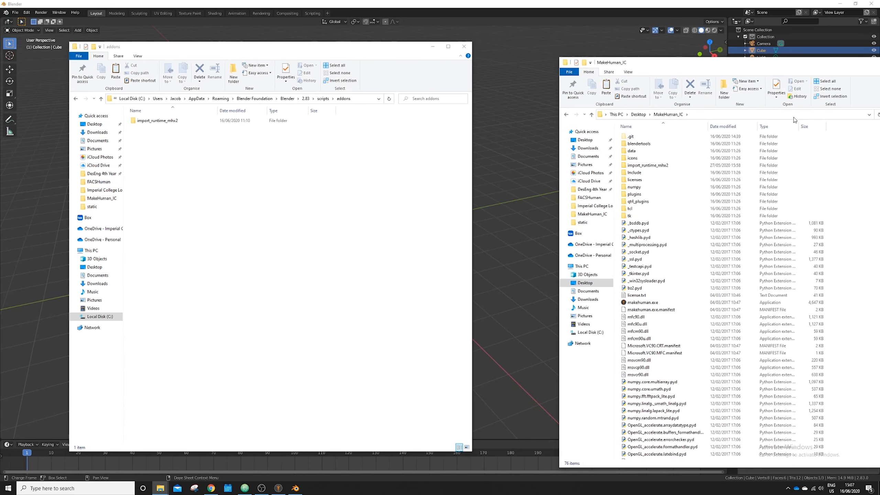
pyautogui.click(797, 165)
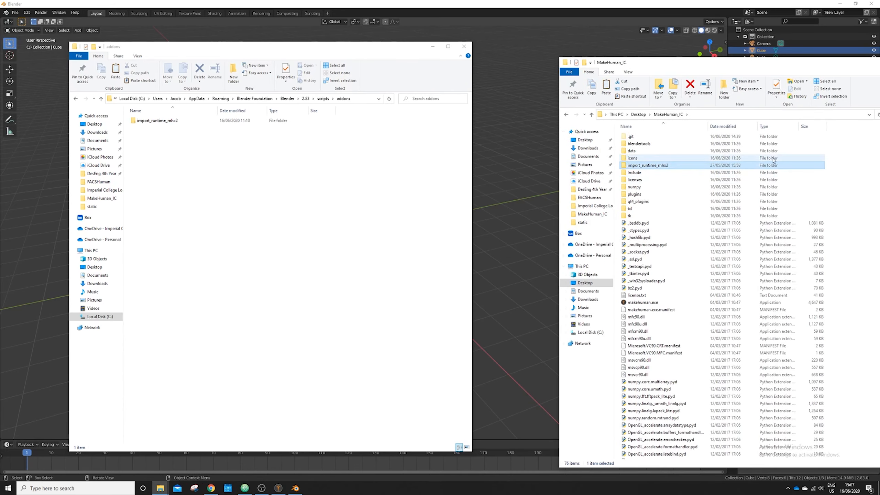
pyautogui.click(345, 104)
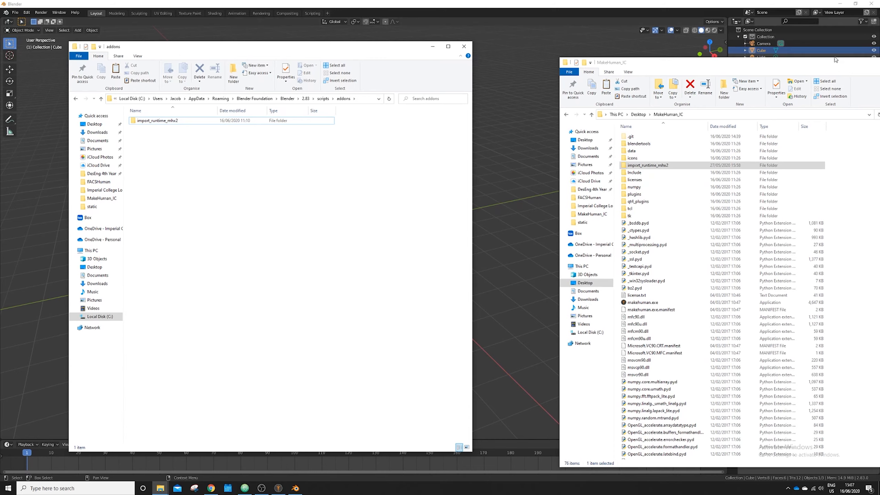
# Close the MakeHuman_IC folder window and minimise the addons window to return to Blender
pyautogui.moveTo(831, 64); pyautogui.dragTo(770, 64)
pyautogui.click(861, 64)
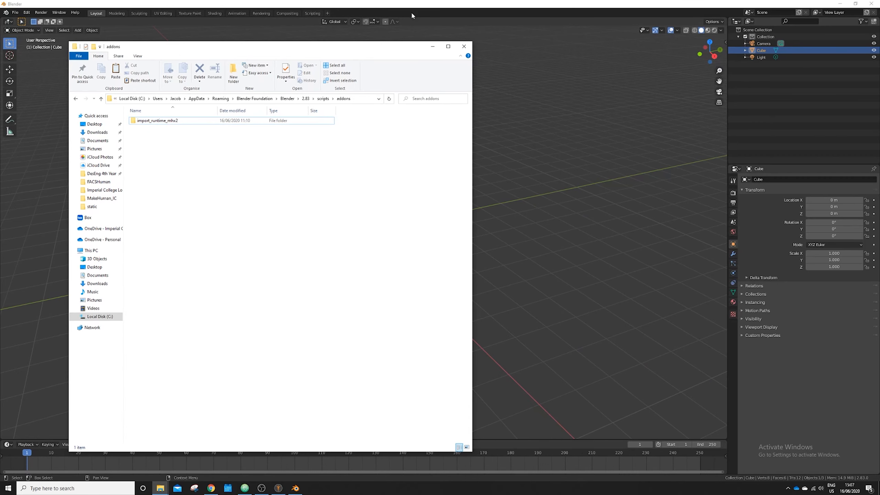
pyautogui.click(433, 47)
pyautogui.click(288, 103)
# Check in the preferences' Community add-ons that MakeHuman Import Runtime: MakeHuman Exchange 2 (.mhx2) is enabled, and close the preferences
pyautogui.click(15, 12)
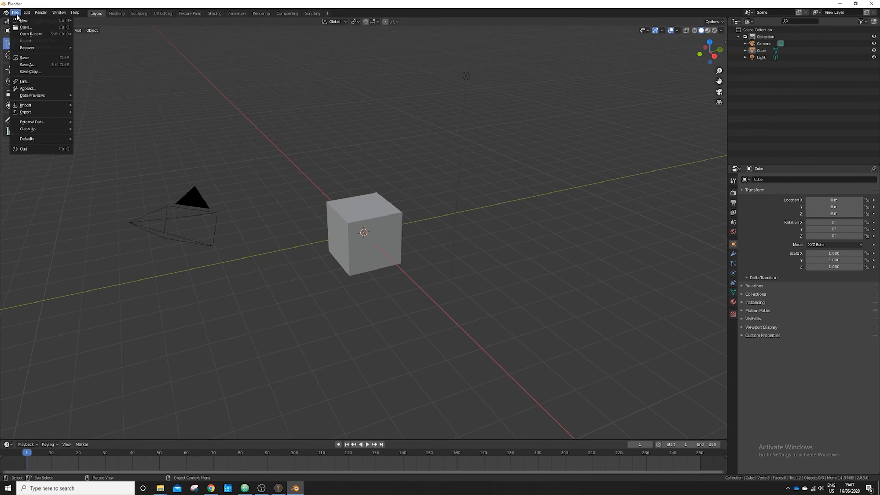
pyautogui.moveTo(27, 13)
pyautogui.click(52, 110)
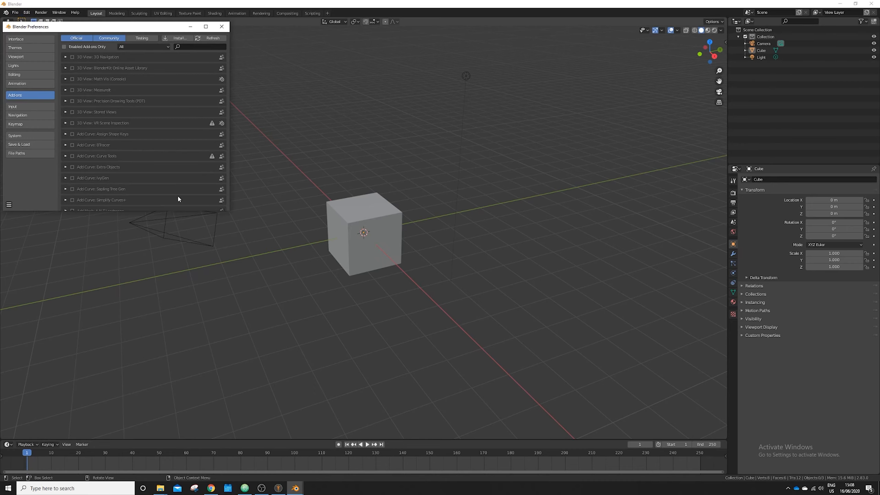
pyautogui.doubleClick(144, 23)
pyautogui.moveTo(143, 8); pyautogui.dragTo(422, 89)
pyautogui.click(352, 98)
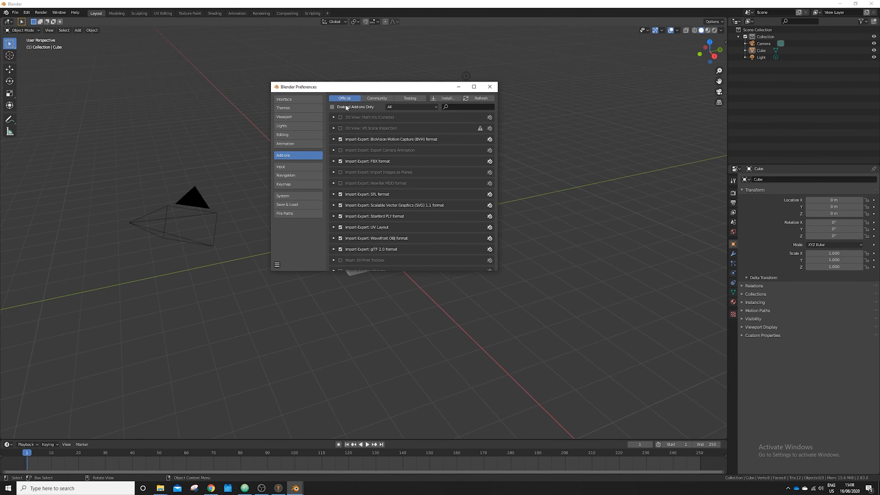
pyautogui.click(375, 99)
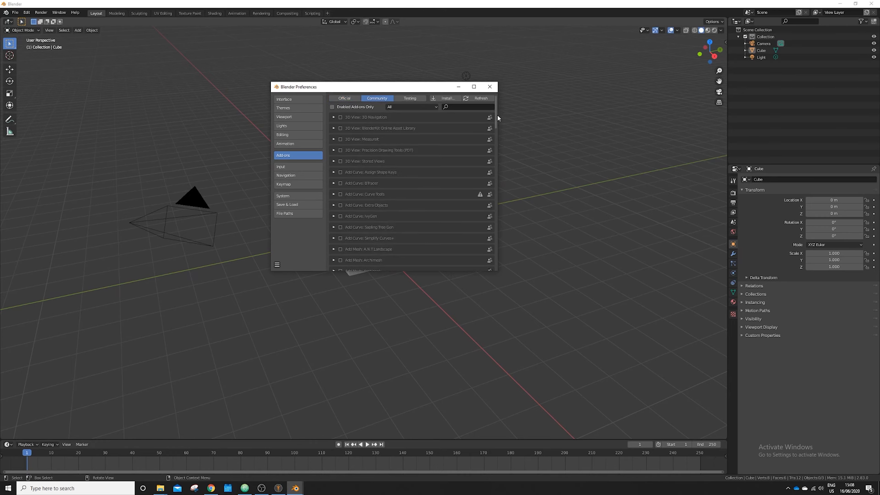
pyautogui.moveTo(498, 118); pyautogui.dragTo(498, 203)
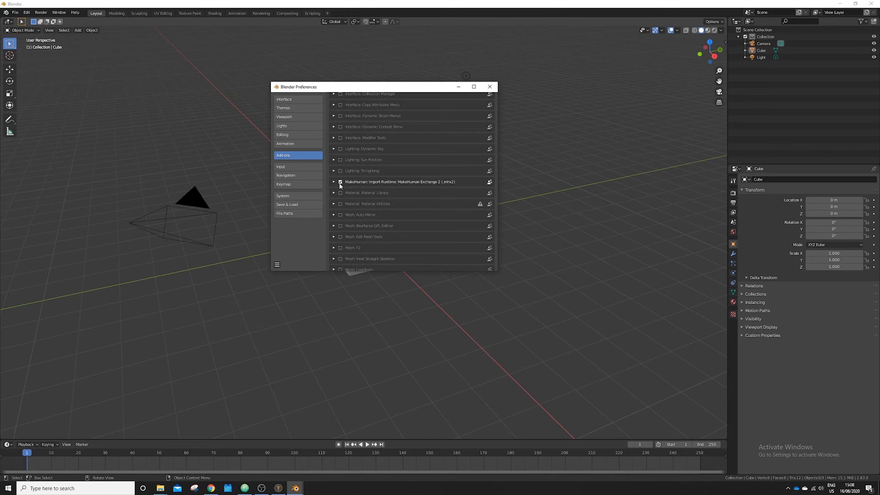
pyautogui.click(494, 88)
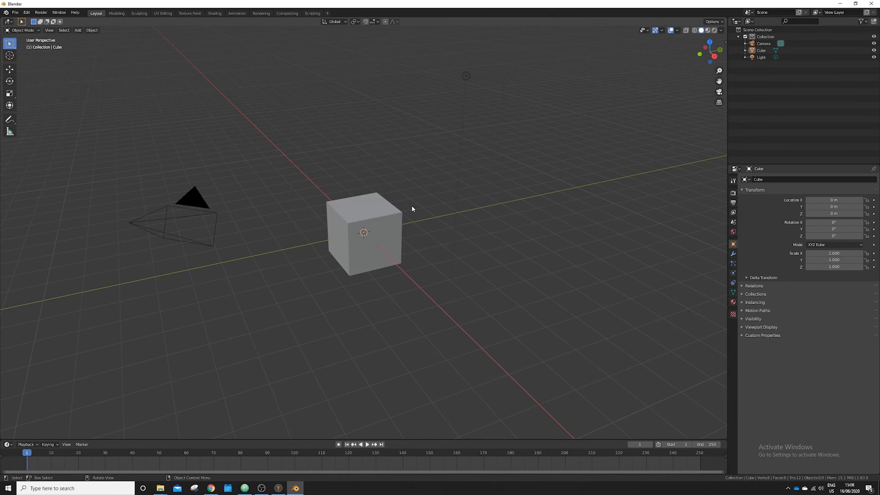
# Delete the default cube from the scene
pyautogui.click(375, 214)
pyautogui.press('x')
pyautogui.click(513, 178)
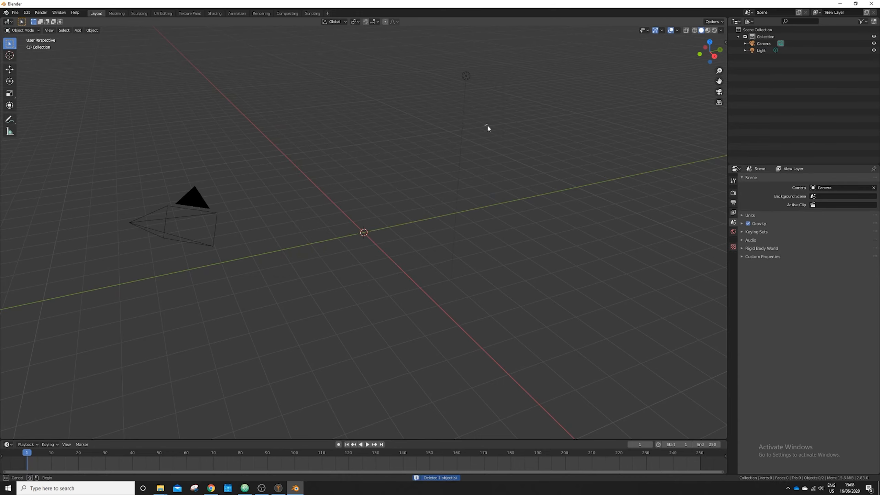
# Start an MHX2 import from the viewport's MHX2 Runtime tools and choose neutral.mhx2 on the Desktop
pyautogui.click(726, 43)
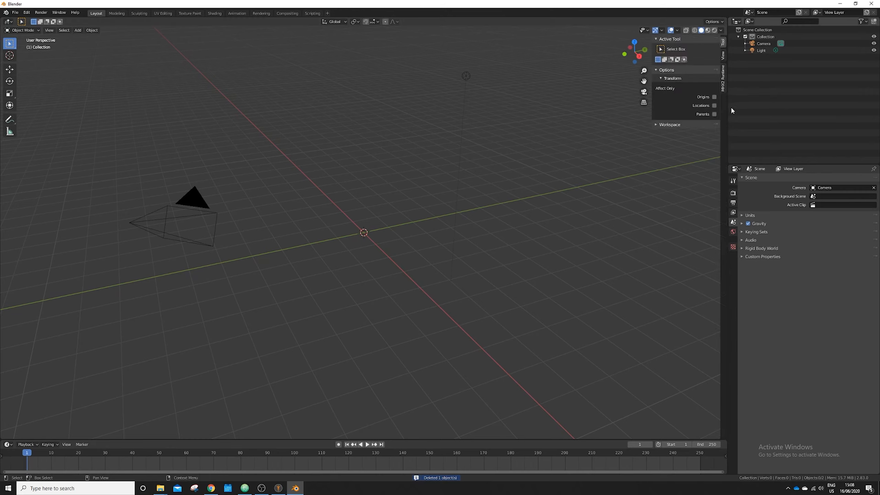
pyautogui.click(723, 79)
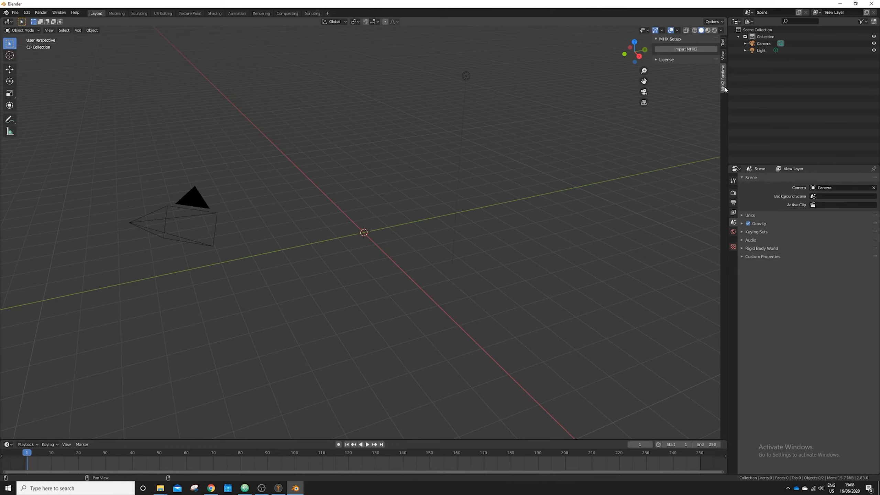
pyautogui.click(685, 50)
pyautogui.moveTo(509, 91); pyautogui.dragTo(423, 86)
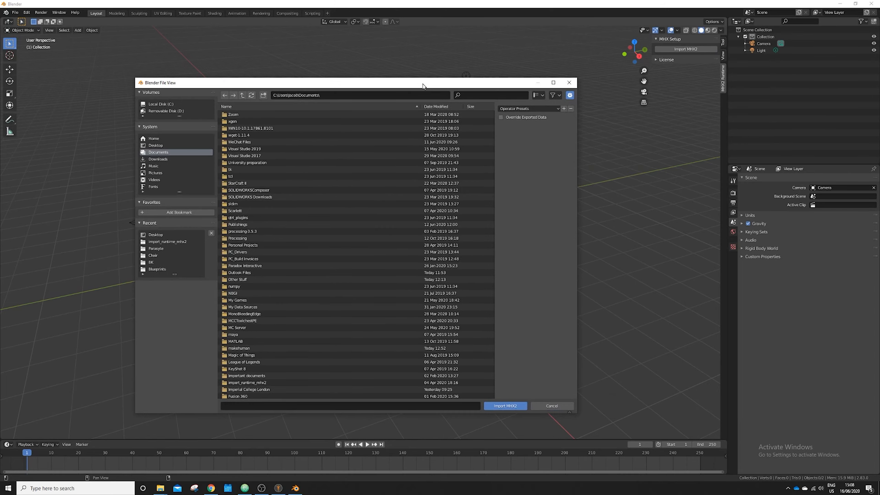
pyautogui.click(155, 145)
pyautogui.click(277, 149)
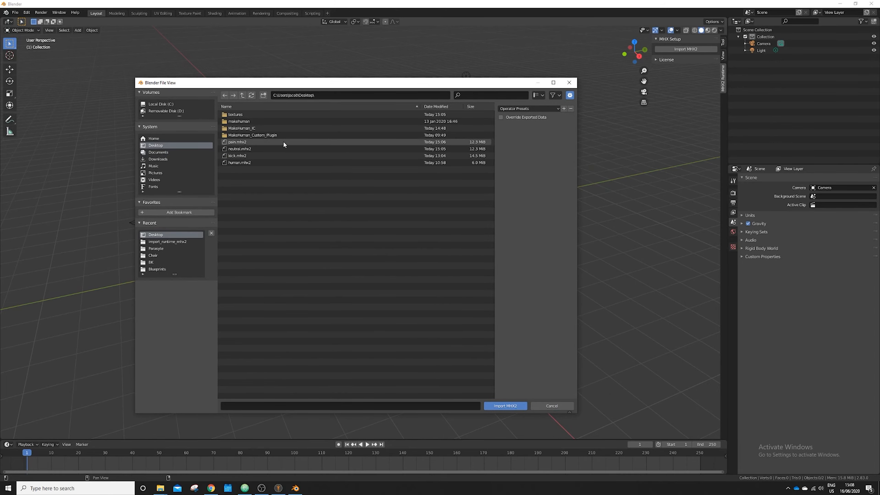
# Override the exported data for the import, set the human type to Base, and enable Subsurface with Levels and Render Levels at 2
pyautogui.click(501, 118)
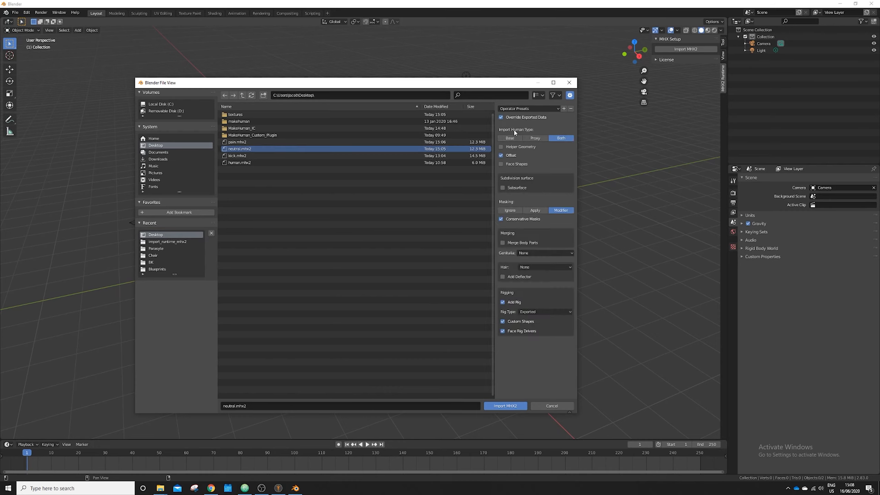
pyautogui.click(512, 139)
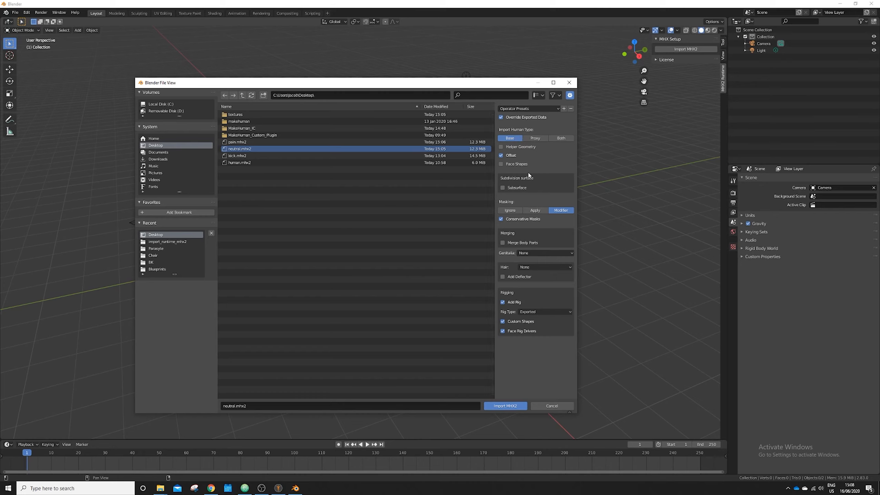
pyautogui.click(518, 188)
pyautogui.click(568, 198)
pyautogui.click(568, 198)
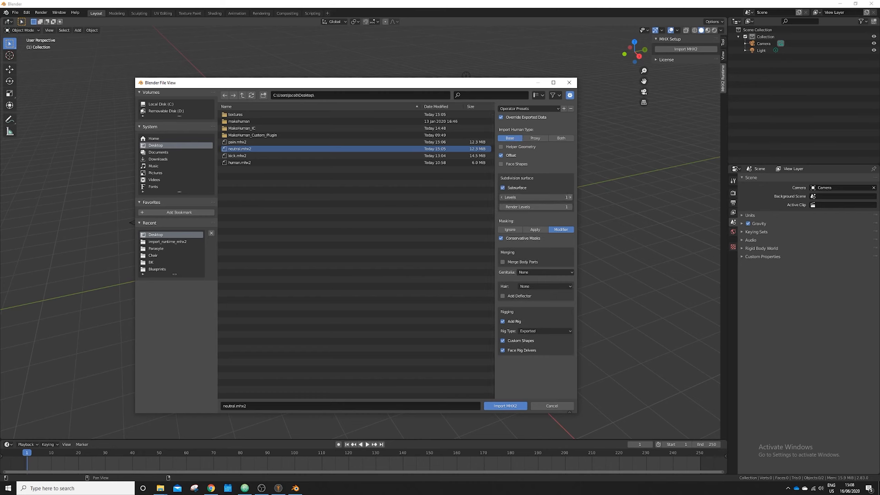
pyautogui.click(568, 207)
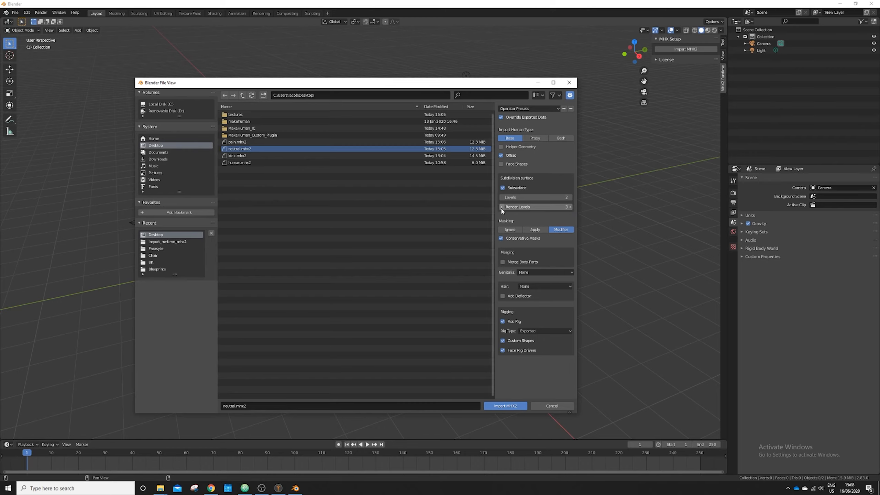
# Set masking to Ignore, turn off Conservative Masks and Add Rig, and import neutral.mhx2
pyautogui.click(513, 231)
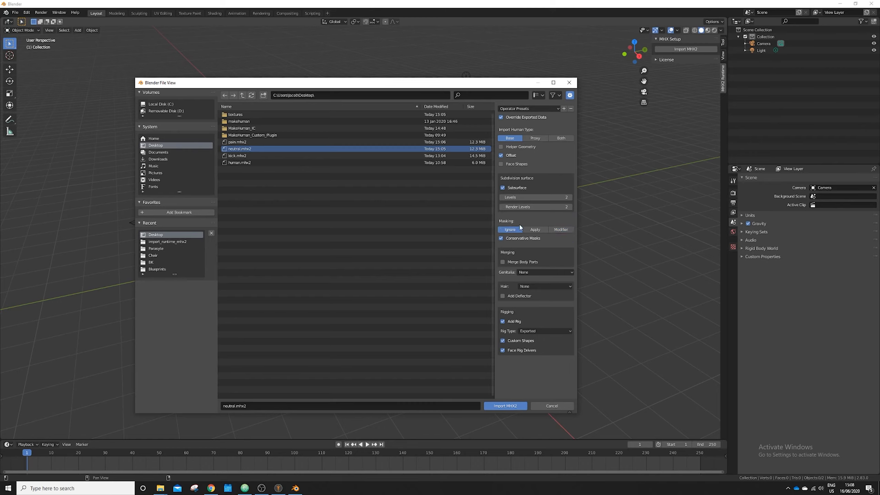
pyautogui.click(502, 322)
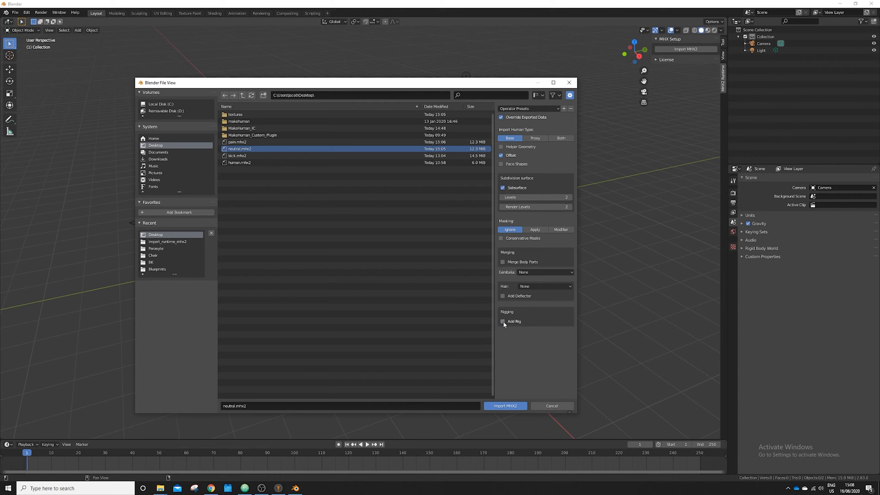
pyautogui.click(506, 406)
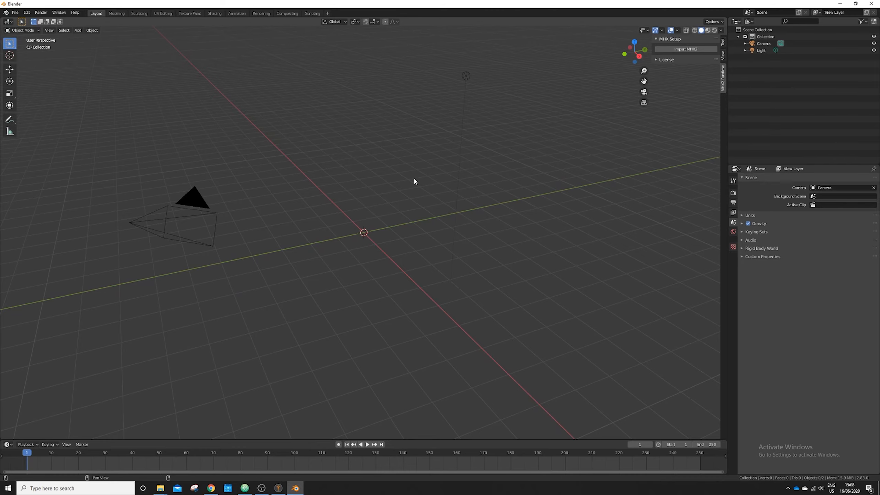
# Move all the imported character's parts along the global X axis by about 16.3 m
pyautogui.scroll(-2, 378, 169)
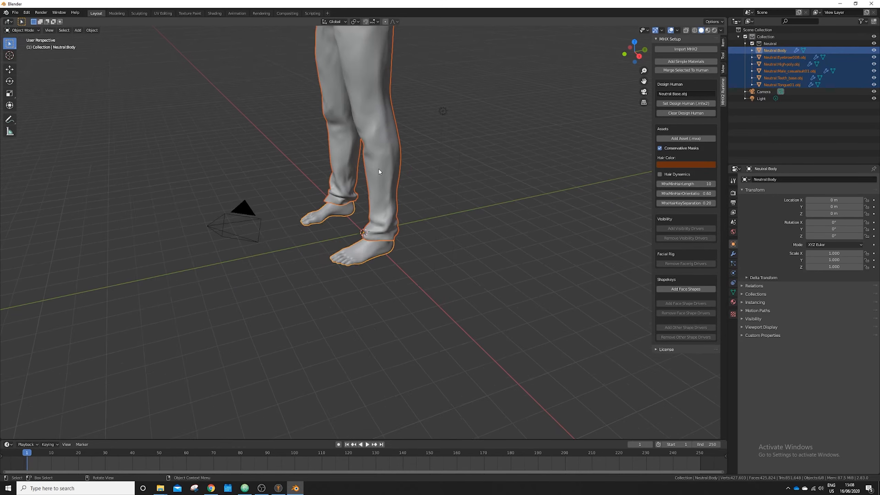
pyautogui.scroll(-4, 378, 169)
pyautogui.moveTo(387, 167); pyautogui.dragTo(440, 161, button='middle')
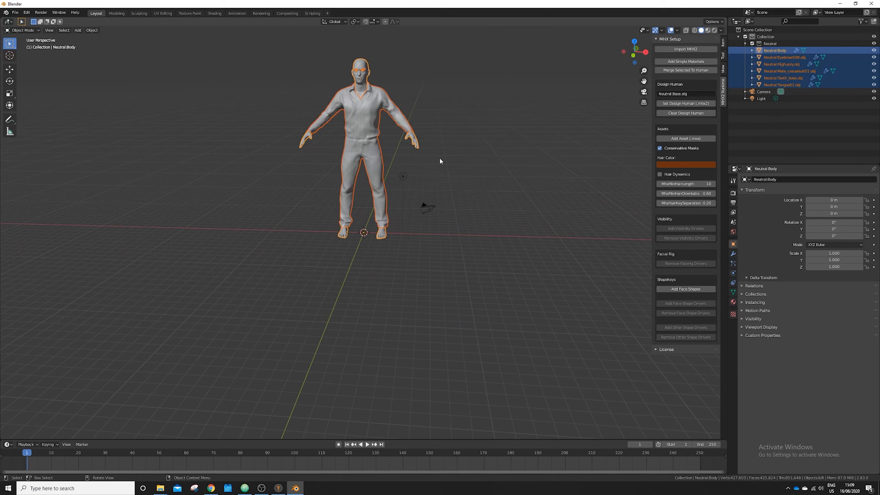
pyautogui.press('g')
pyautogui.press('x')
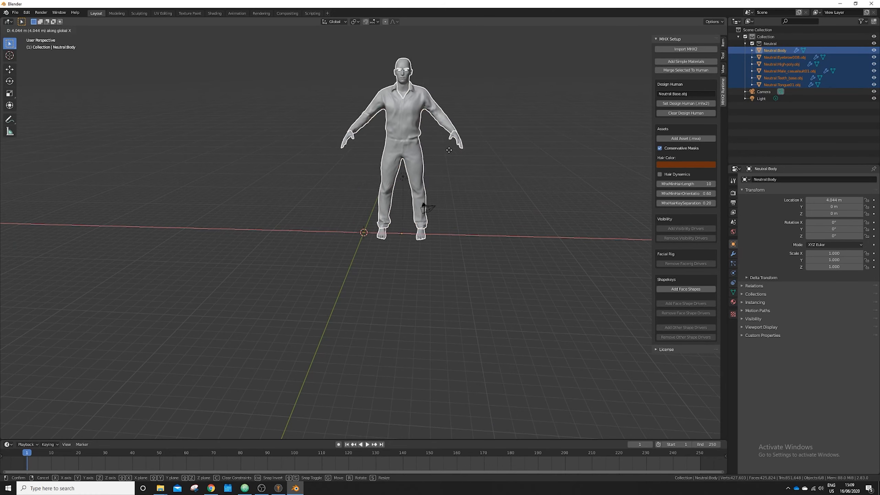
pyautogui.click(442, 114)
pyautogui.keyDown('shift'); pyautogui.moveTo(442, 114); pyautogui.dragTo(401, 148, button='middle'); pyautogui.keyUp('shift')
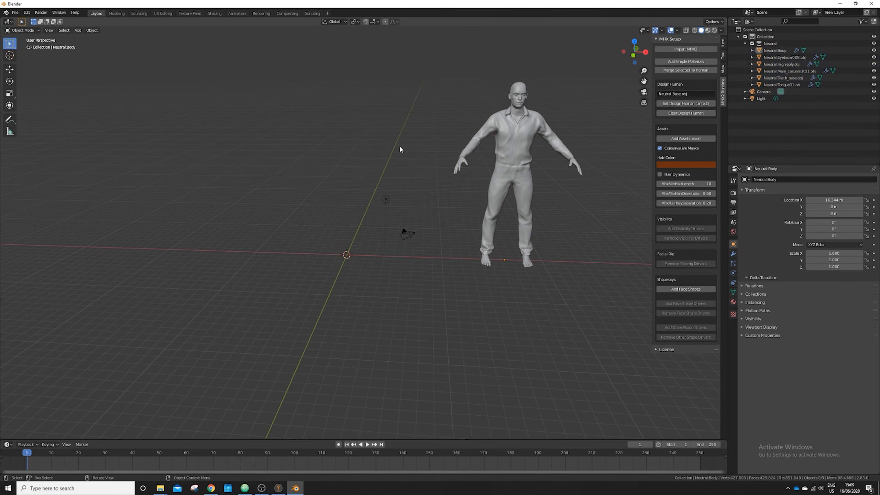
# Delete the camera and the light from the scene
pyautogui.moveTo(354, 153); pyautogui.dragTo(419, 260)
pyautogui.press('Delete')
pyautogui.keyDown('shift'); pyautogui.moveTo(513, 148); pyautogui.dragTo(451, 218, button='middle'); pyautogui.keyUp('shift')
pyautogui.scroll(2, 447, 203)
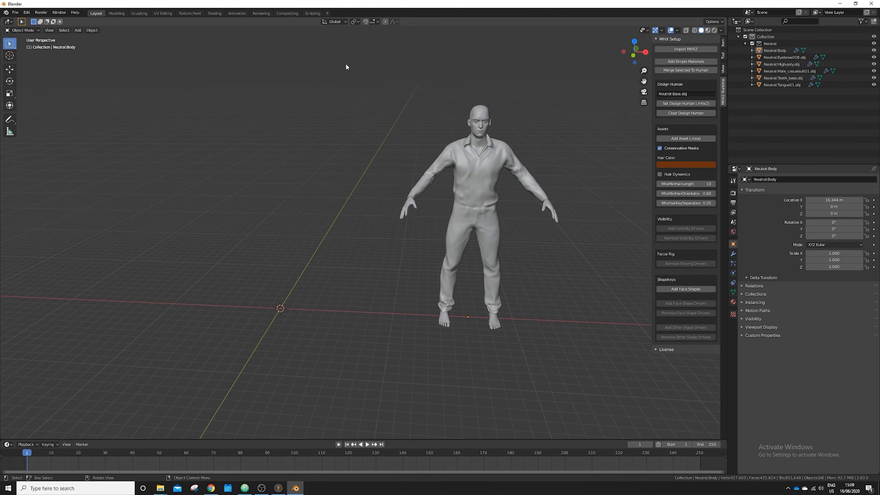
pyautogui.moveTo(356, 83); pyautogui.dragTo(589, 366)
pyautogui.click(523, 264)
pyautogui.moveTo(522, 264); pyautogui.dragTo(519, 265, button='middle')
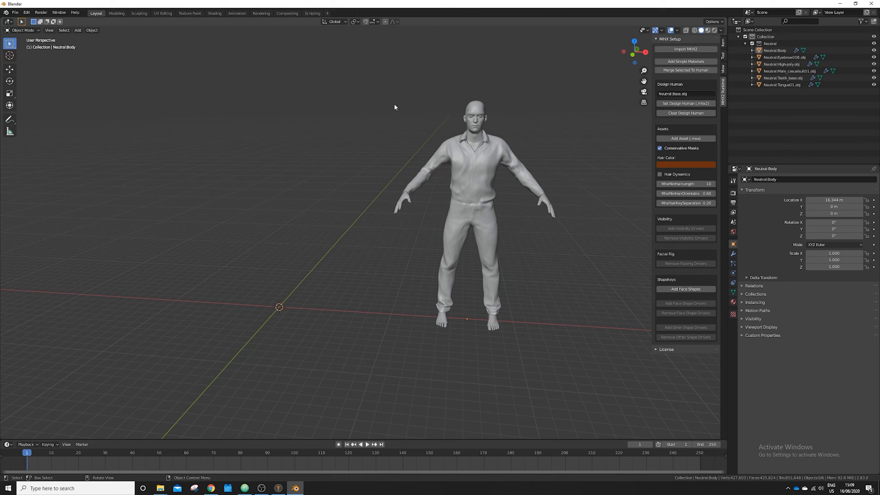
pyautogui.moveTo(387, 84); pyautogui.dragTo(562, 357)
pyautogui.click(507, 112)
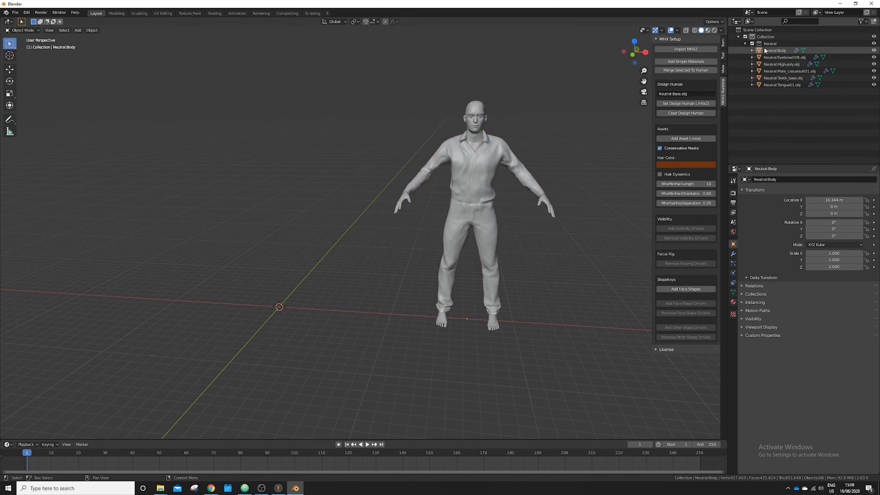
# Apply the Subsurf modifier on the Neutral body, the Eyebrow008 eyebrows and the High-poly eyes
pyautogui.click(845, 52)
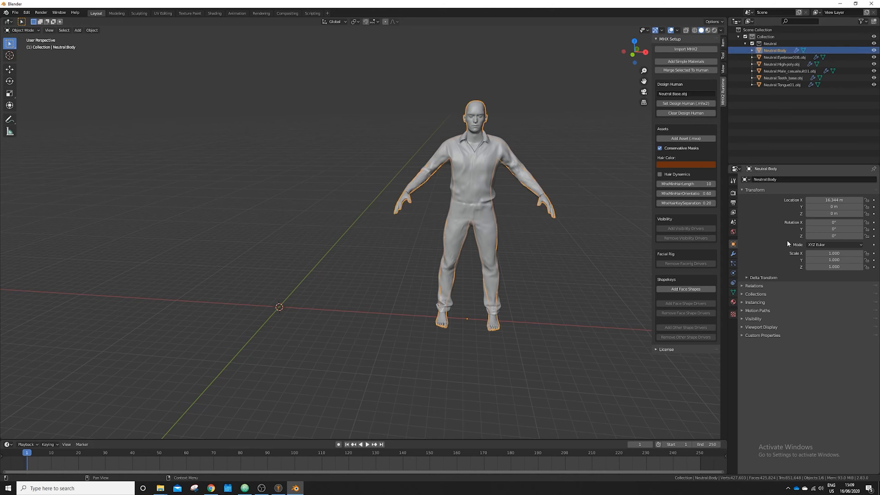
pyautogui.click(733, 254)
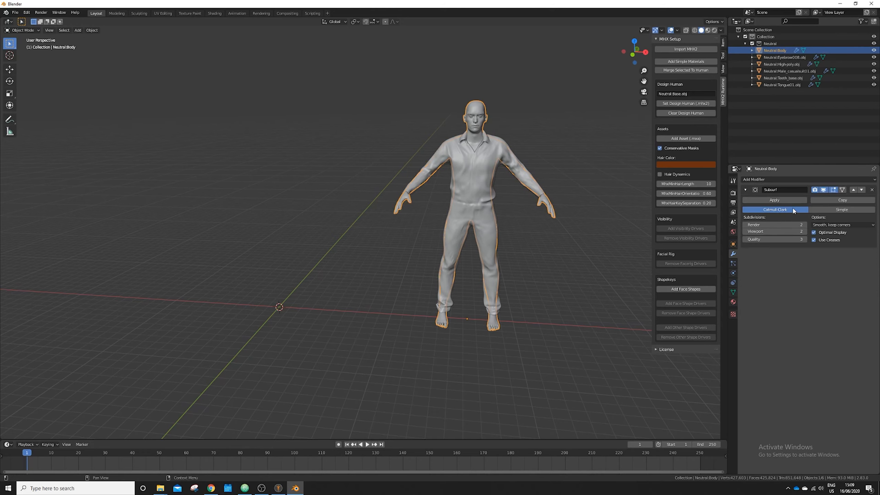
pyautogui.click(797, 201)
pyautogui.click(845, 57)
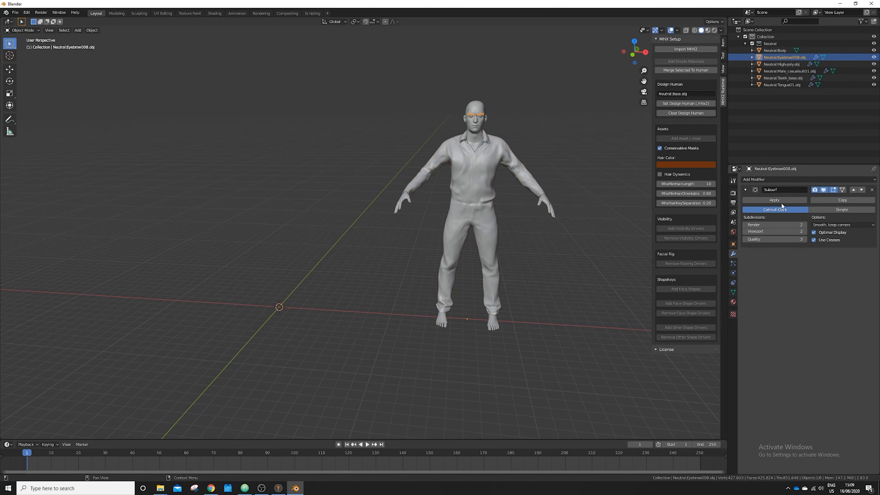
pyautogui.click(790, 201)
pyautogui.click(838, 64)
pyautogui.click(774, 200)
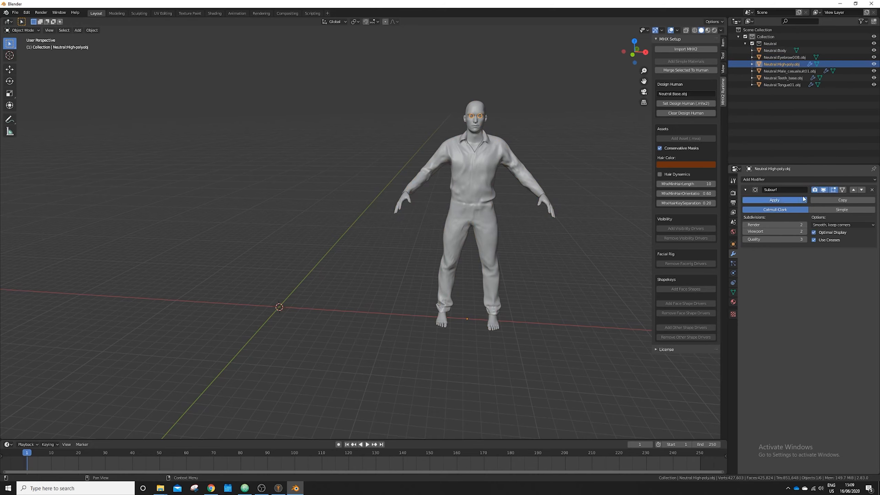
# Apply the Subsurf modifier on Male_casualsuit01, Teeth_base and Tongue01, and clear the selection
pyautogui.click(826, 71)
pyautogui.click(790, 200)
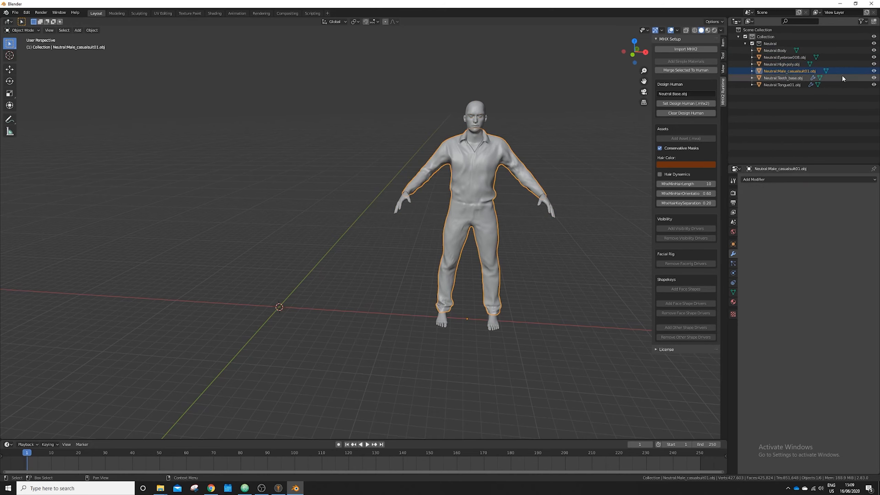
pyautogui.click(838, 78)
pyautogui.click(790, 200)
pyautogui.click(838, 84)
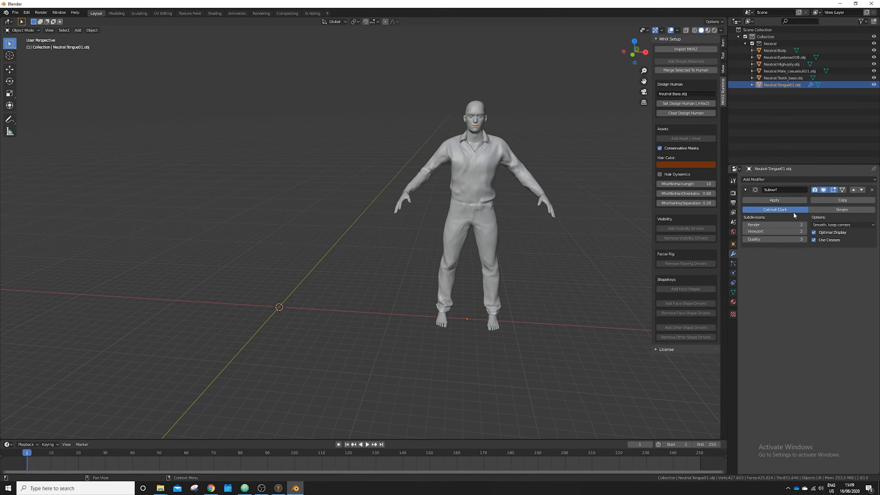
pyautogui.click(790, 200)
pyautogui.click(616, 131)
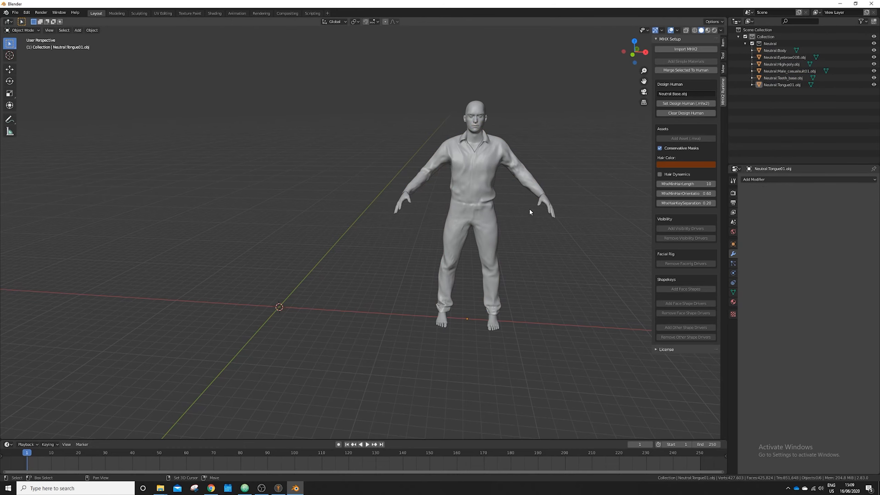
# Switch to the front orthographic view and frame the whole character
pyautogui.keyDown('shift'); pyautogui.moveTo(531, 195); pyautogui.dragTo(482, 222, button='middle'); pyautogui.keyUp('shift')
pyautogui.scroll(5, 483, 223)
pyautogui.scroll(-5, 482, 223)
pyautogui.press('KP_1')
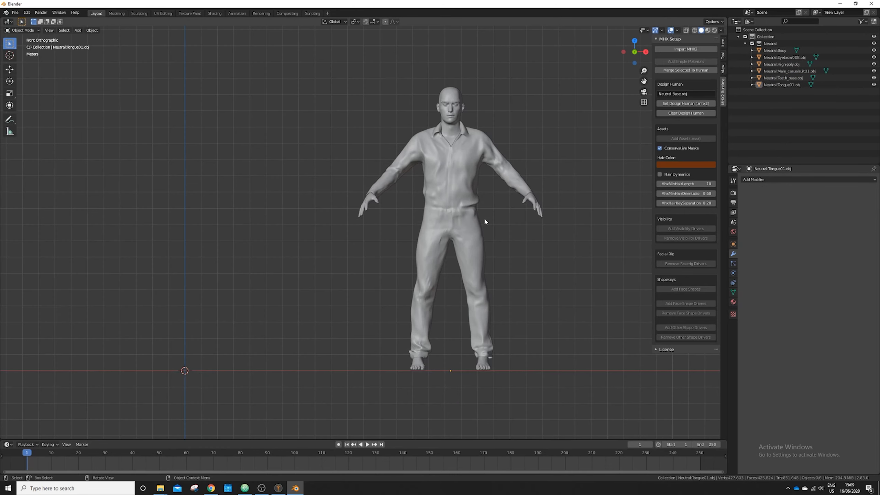
pyautogui.scroll(3, 508, 217)
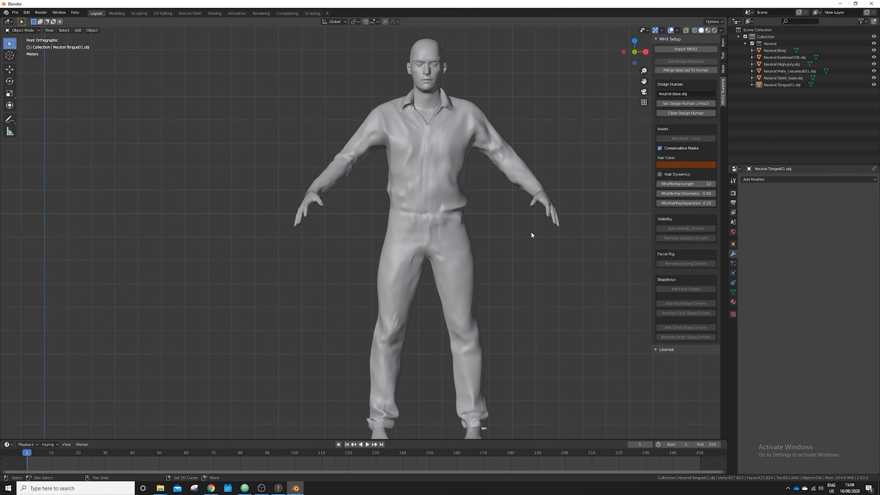
pyautogui.keyDown('shift'); pyautogui.moveTo(531, 231); pyautogui.dragTo(486, 227, button='middle'); pyautogui.keyUp('shift')
pyautogui.scroll(-1, 486, 231)
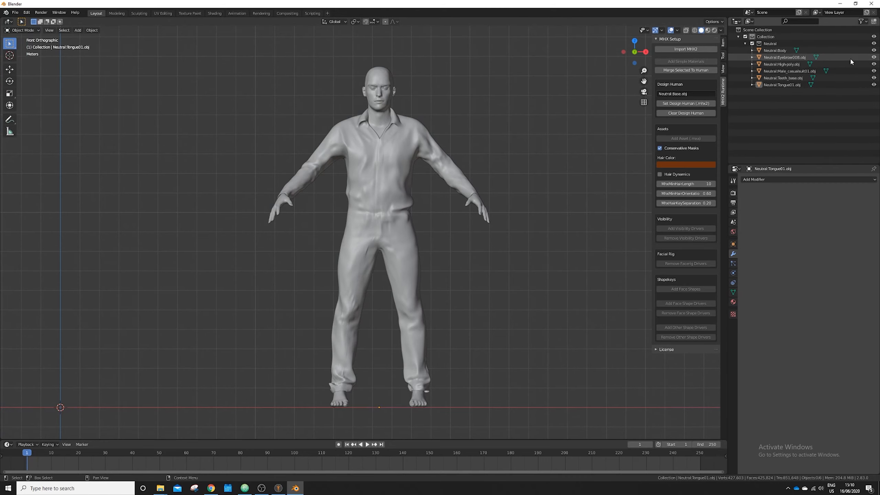
# Hide the eyebrows, eyes, casual suit, teeth and tongue, and examine the bare body mesh and its face
pyautogui.click(874, 57)
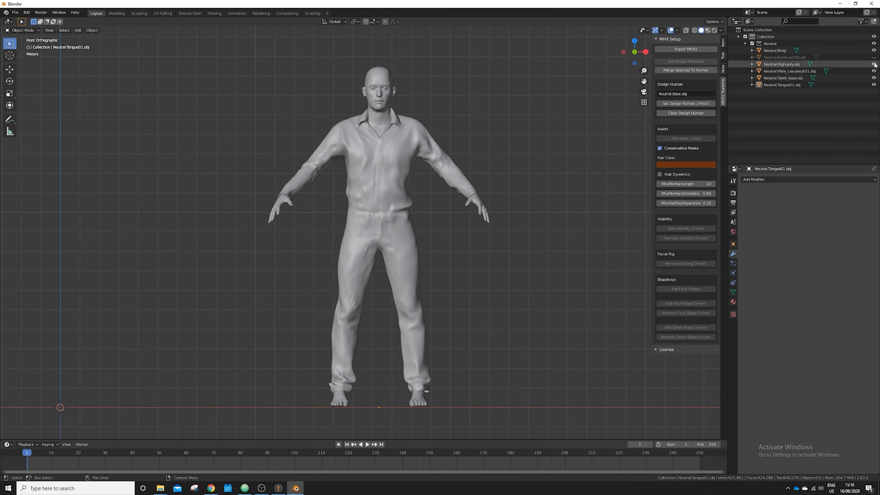
pyautogui.click(873, 65)
pyautogui.click(873, 71)
pyautogui.click(874, 78)
pyautogui.click(873, 85)
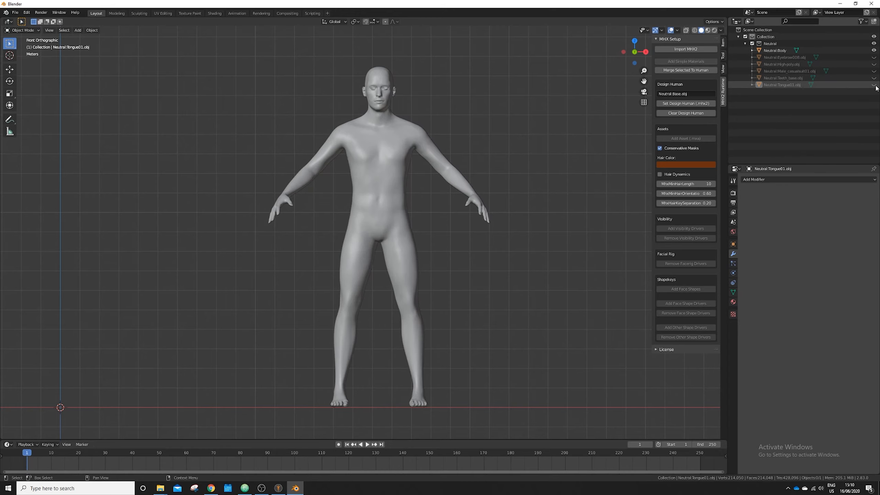
pyautogui.scroll(8, 395, 153)
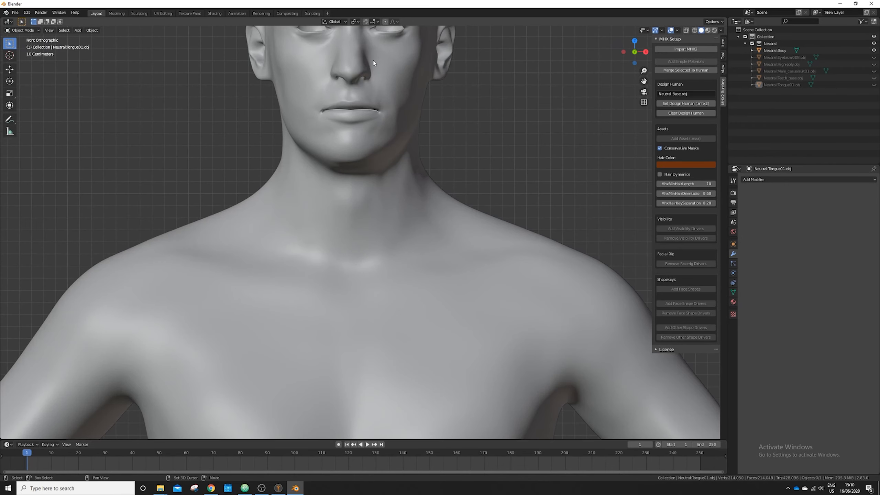
pyautogui.keyDown('shift'); pyautogui.moveTo(372, 61); pyautogui.dragTo(367, 196, button='middle'); pyautogui.keyUp('shift')
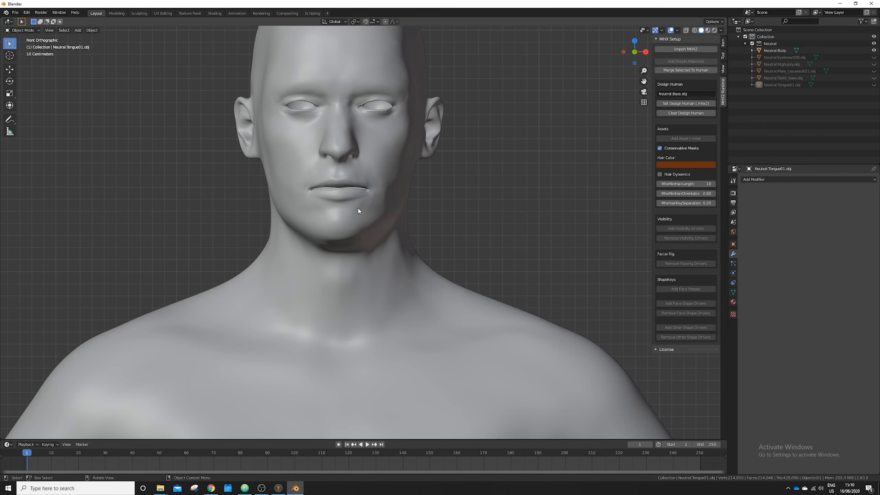
pyautogui.scroll(-8, 259, 131)
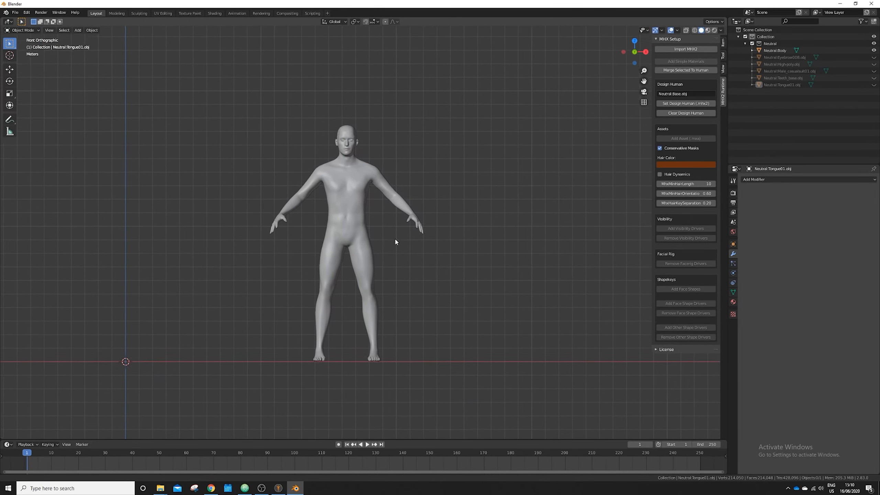
# Unhide the eyebrows, eyes, casual suit, teeth and tongue, and toggle the suit's and tongue's visibility off and on
pyautogui.click(873, 57)
pyautogui.click(874, 65)
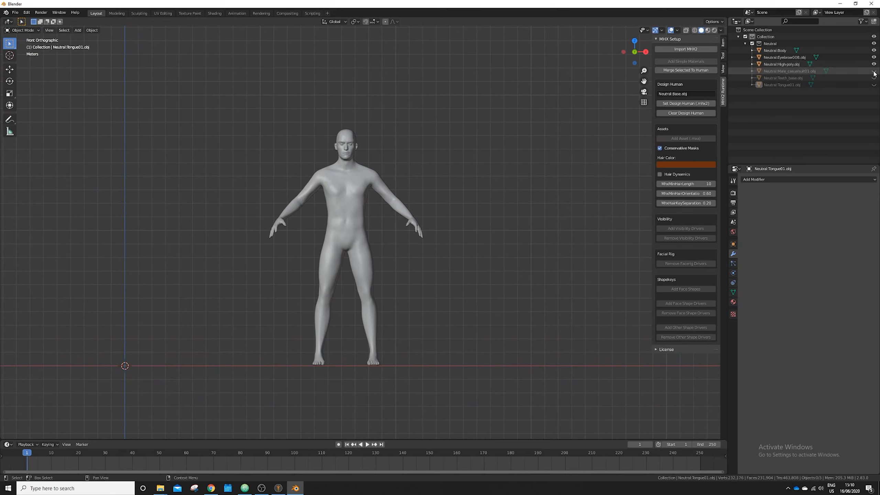
pyautogui.click(874, 71)
pyautogui.click(873, 78)
pyautogui.click(874, 85)
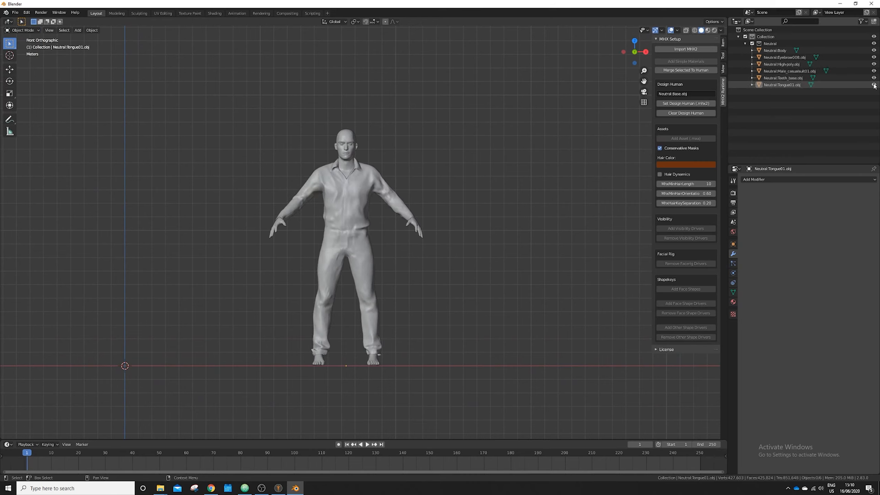
pyautogui.click(873, 71)
pyautogui.click(873, 72)
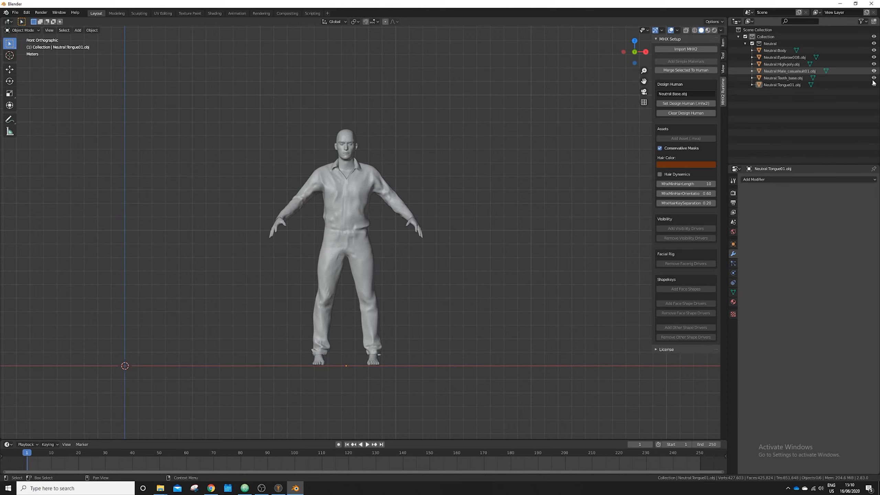
pyautogui.click(873, 85)
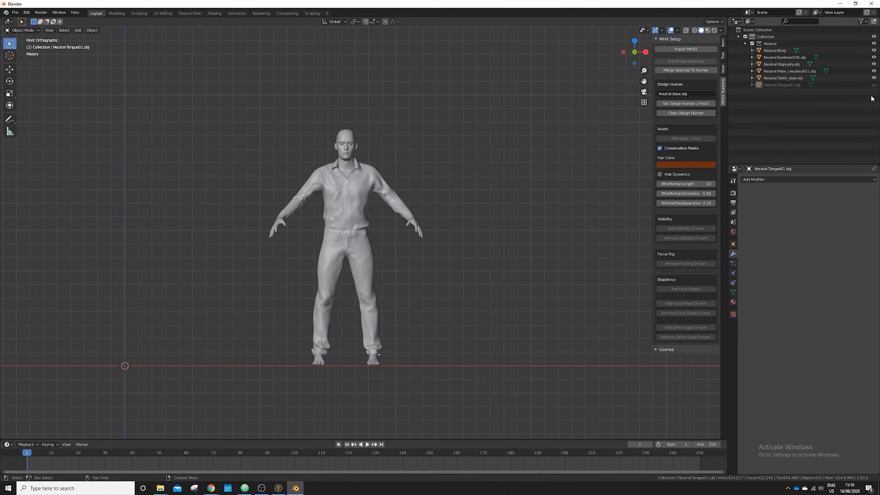
pyautogui.click(874, 85)
# Clear the selection of the neutral body and import the pain.mhx2 human from the Desktop folder
pyautogui.keyDown('shift'); pyautogui.moveTo(251, 212); pyautogui.dragTo(349, 178, button='middle'); pyautogui.keyUp('shift')
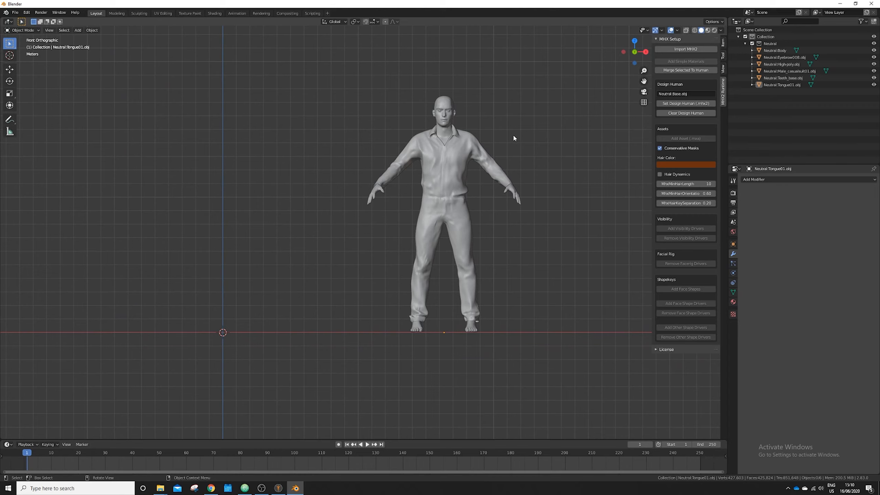
pyautogui.click(445, 104)
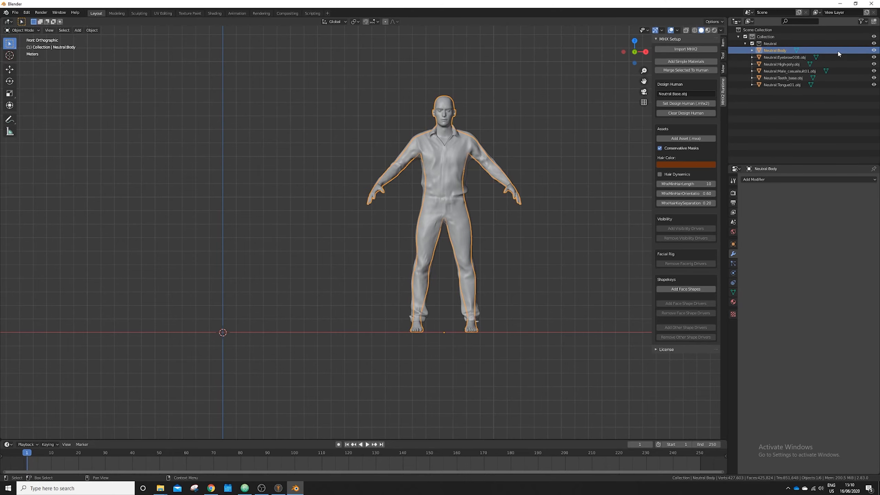
pyautogui.moveTo(489, 125); pyautogui.dragTo(478, 142, button='middle')
pyautogui.click(304, 122)
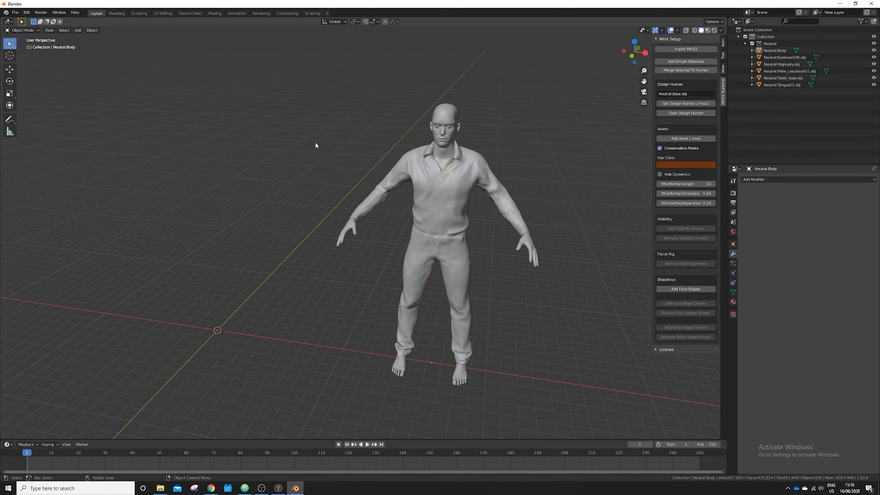
pyautogui.click(685, 48)
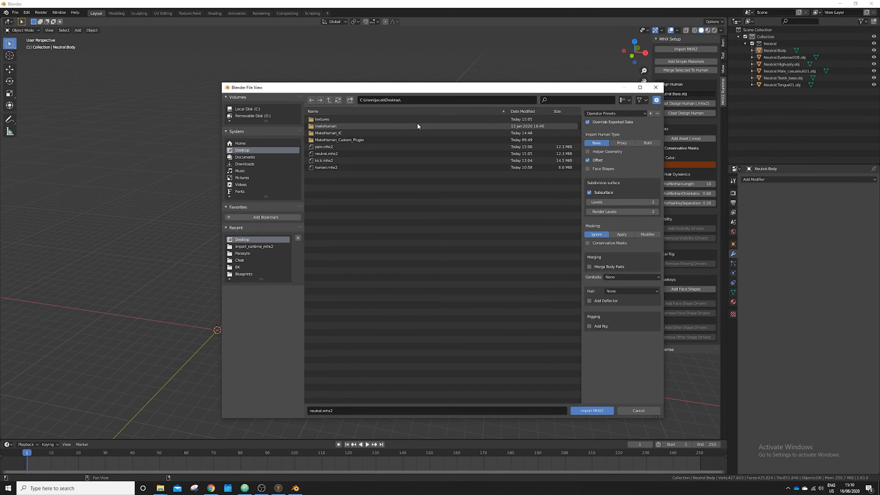
pyautogui.click(391, 146)
pyautogui.moveTo(505, 84); pyautogui.dragTo(372, 73)
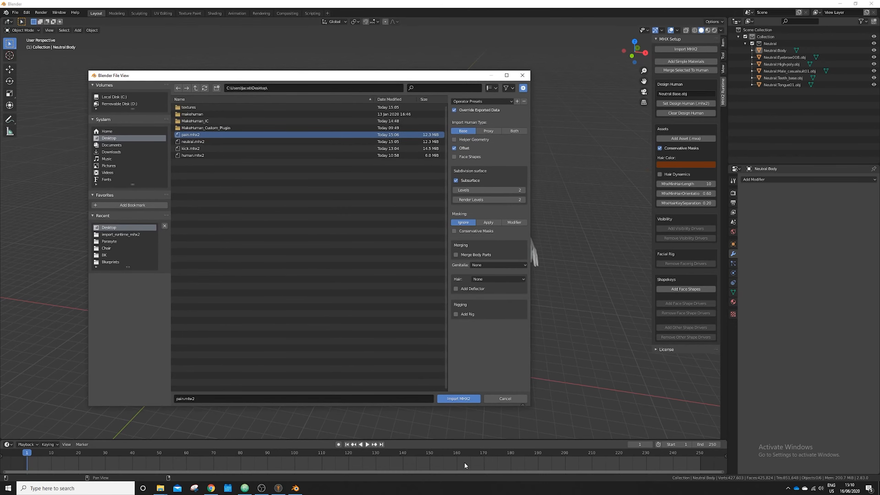
pyautogui.click(470, 398)
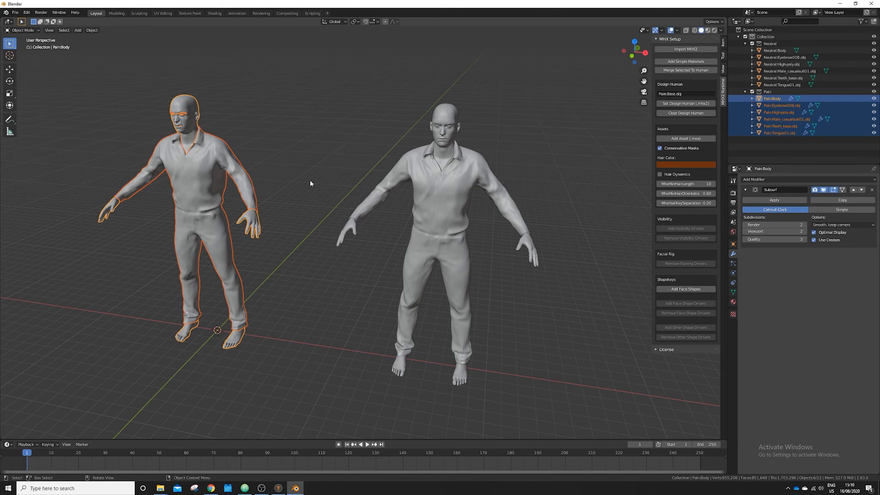
# Clear the selection and frame the pain and neutral characters side by side in the front orthographic view
pyautogui.moveTo(309, 178); pyautogui.dragTo(342, 160, button='middle')
pyautogui.click(340, 154)
pyautogui.press('KP_1')
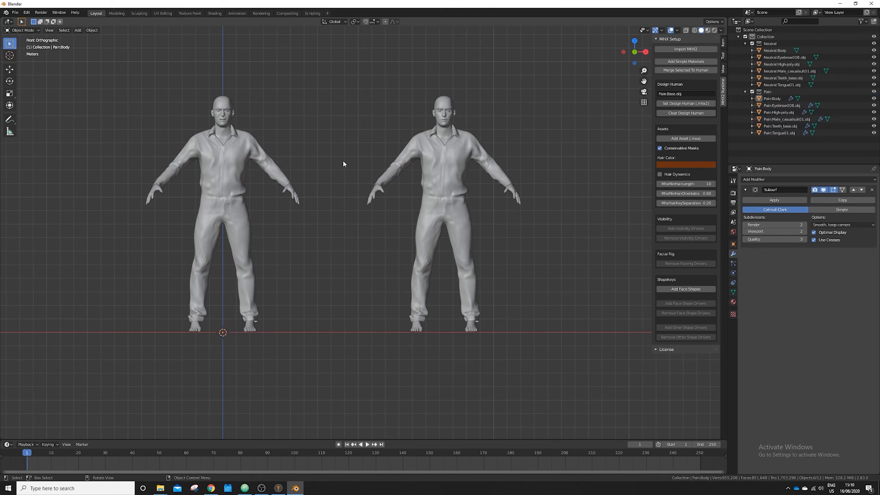
pyautogui.scroll(1, 343, 160)
pyautogui.keyDown('shift'); pyautogui.moveTo(363, 132); pyautogui.dragTo(359, 156, button='middle'); pyautogui.keyUp('shift')
pyautogui.scroll(1, 359, 155)
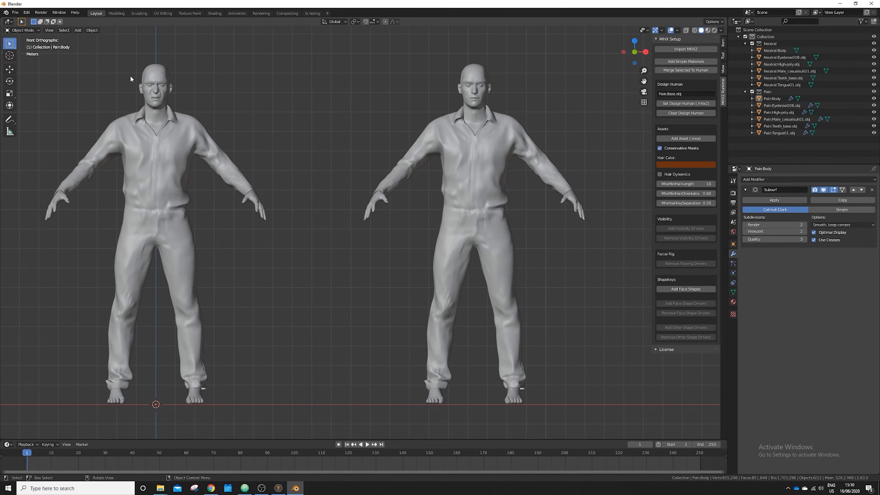
pyautogui.click(162, 72)
pyautogui.keyDown('shift'); pyautogui.click(484, 74); pyautogui.keyUp('shift')
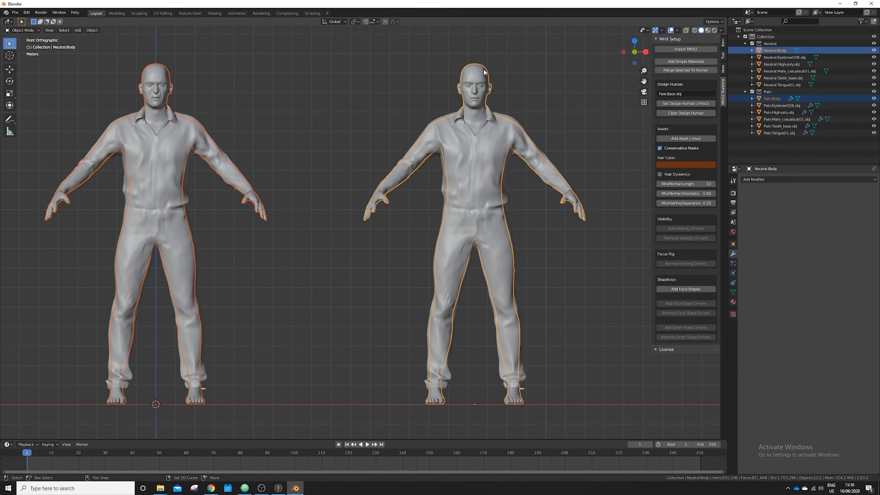
pyautogui.click(385, 68)
pyautogui.click(168, 70)
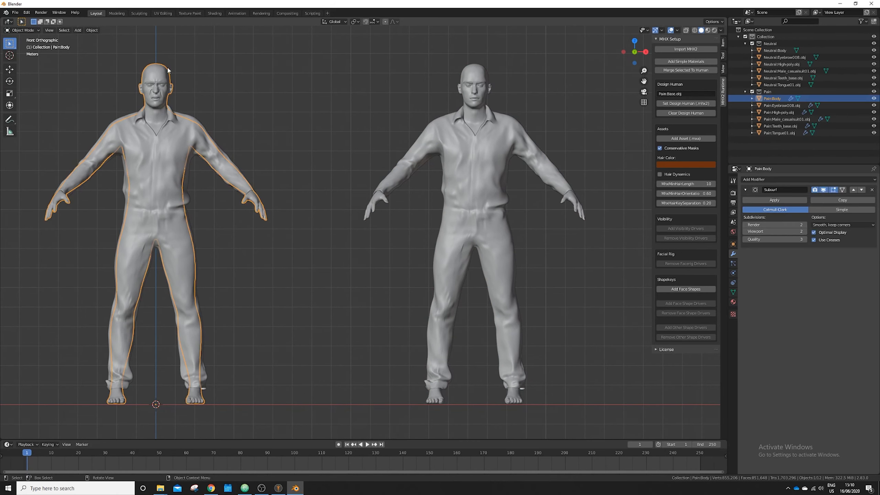
pyautogui.click(474, 73)
pyautogui.click(362, 93)
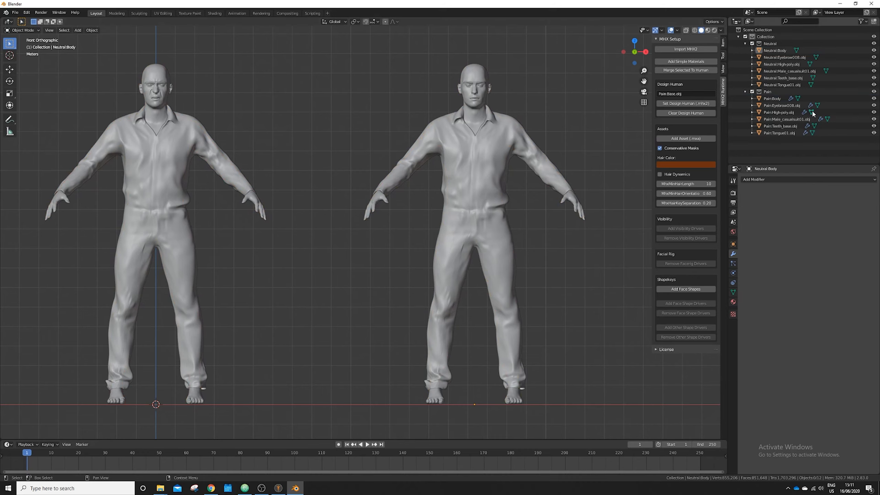
# Apply the Subsurf modifier on the pain character's Body, Eyebrow008 and High-poly eyes
pyautogui.click(774, 99)
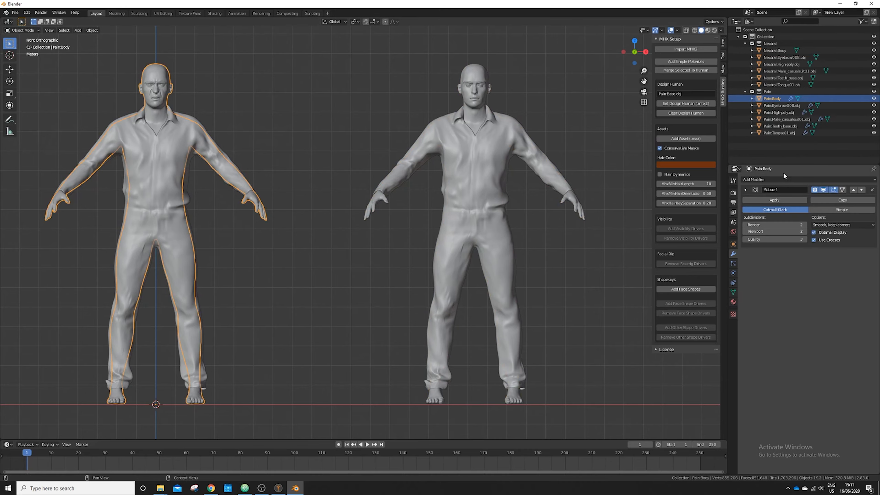
pyautogui.click(785, 200)
pyautogui.click(851, 106)
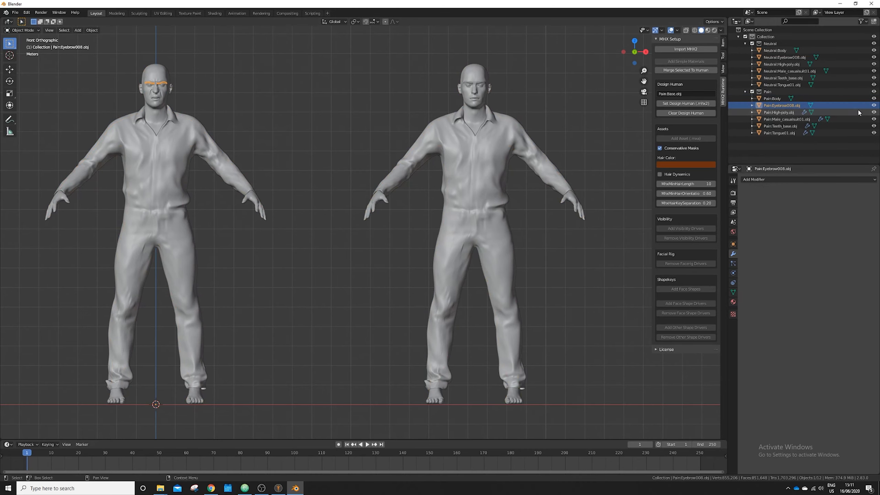
pyautogui.click(858, 112)
pyautogui.click(785, 200)
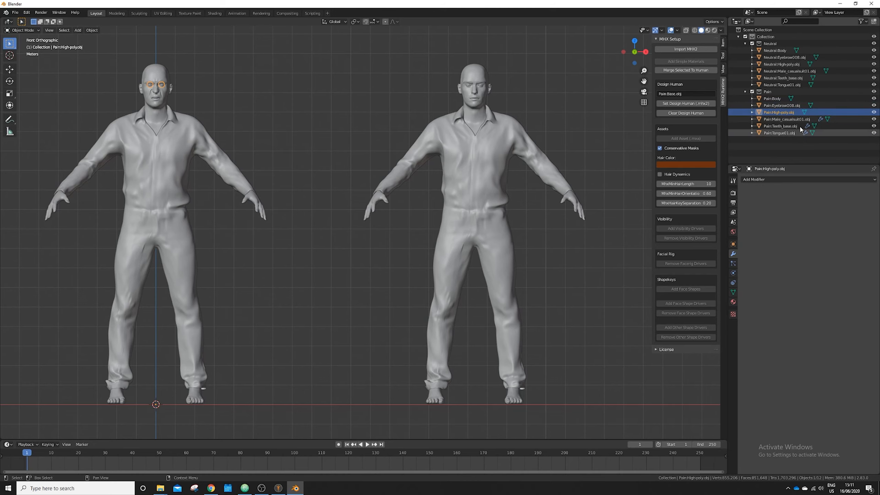
# Apply the Subsurf modifier on the pain character's Male_casualsuit01, Teeth_base and Tongue01, and clear the selection
pyautogui.click(835, 119)
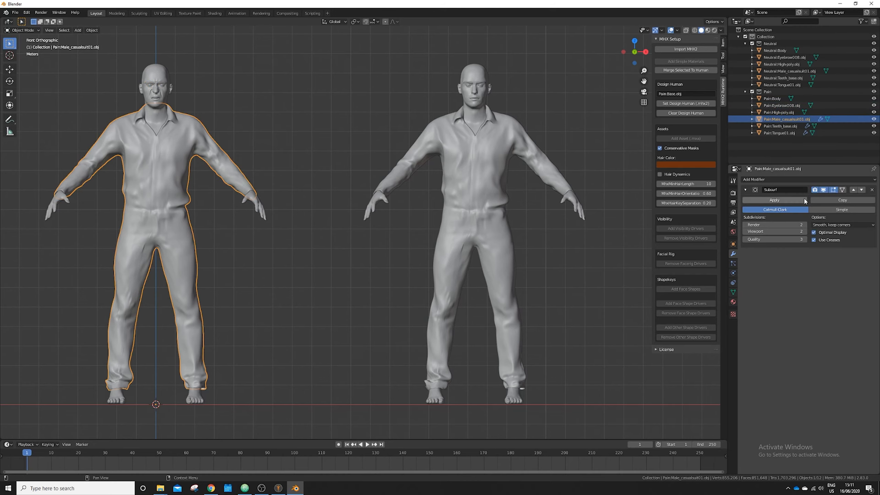
pyautogui.click(804, 201)
pyautogui.click(845, 126)
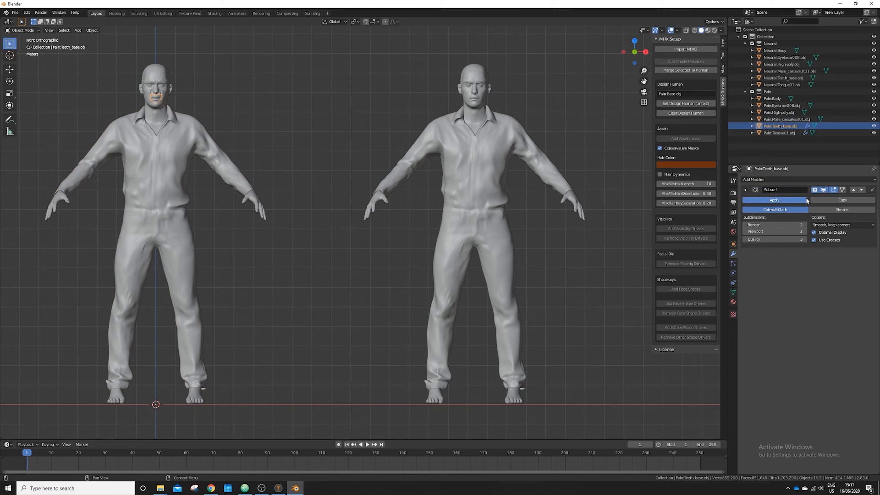
pyautogui.click(806, 201)
pyautogui.click(843, 132)
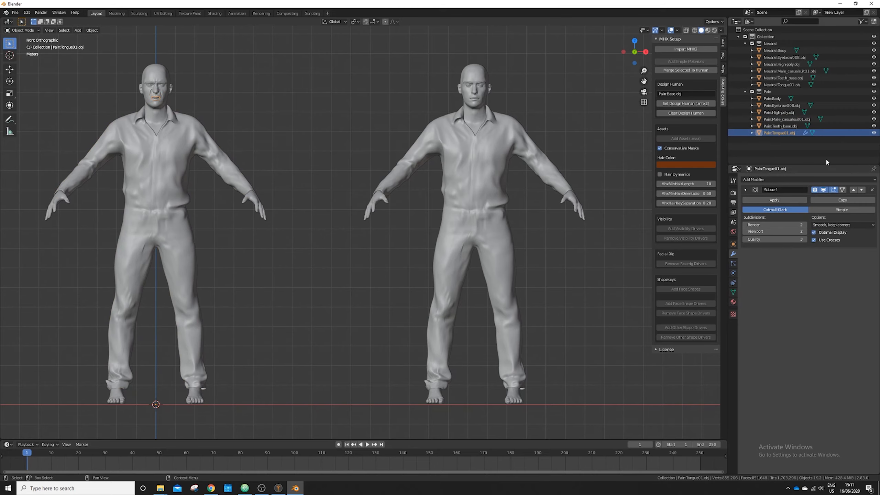
pyautogui.click(797, 199)
pyautogui.click(549, 128)
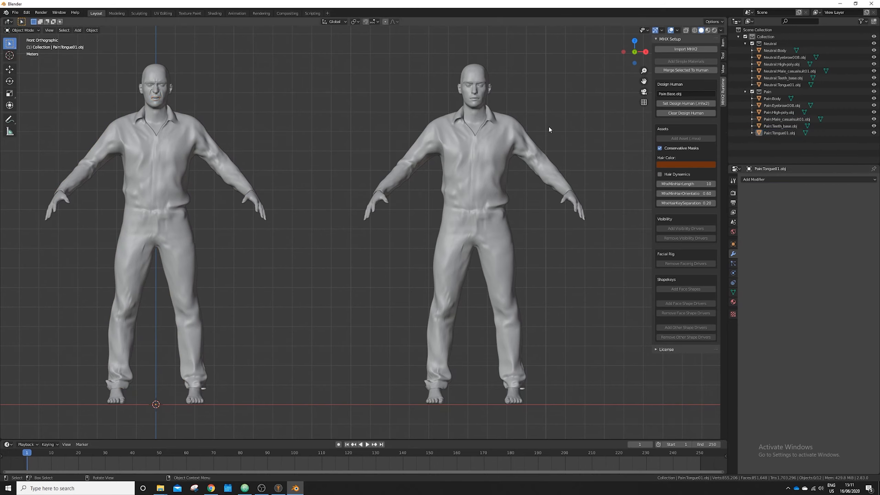
# Examine the pain character's face up close, selecting its body mesh and its eyebrows in turn
pyautogui.moveTo(530, 98)
pyautogui.keyDown('shift'); pyautogui.mouseDown(button='middle')
pyautogui.moveTo(529, 109)
pyautogui.moveTo(538, 93)
pyautogui.mouseUp(button='middle'); pyautogui.keyUp('shift')
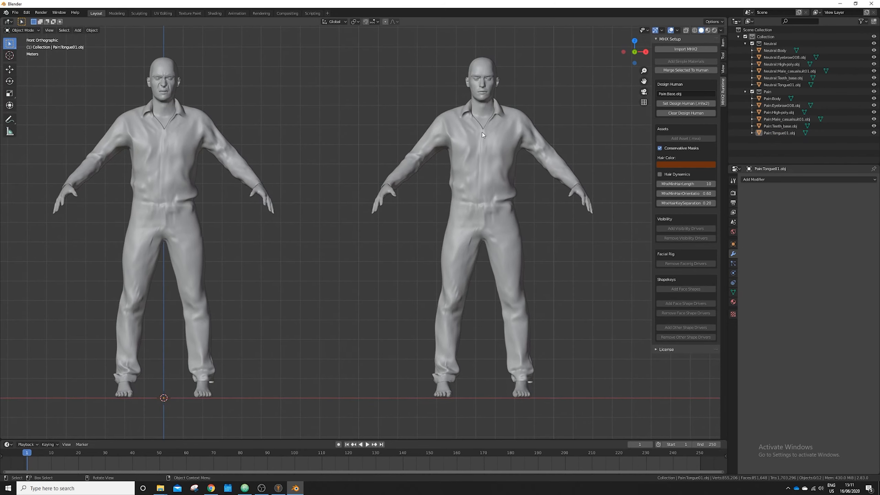
pyautogui.keyDown('shift'); pyautogui.moveTo(61, 75); pyautogui.dragTo(67, 81, button='middle'); pyautogui.keyUp('shift')
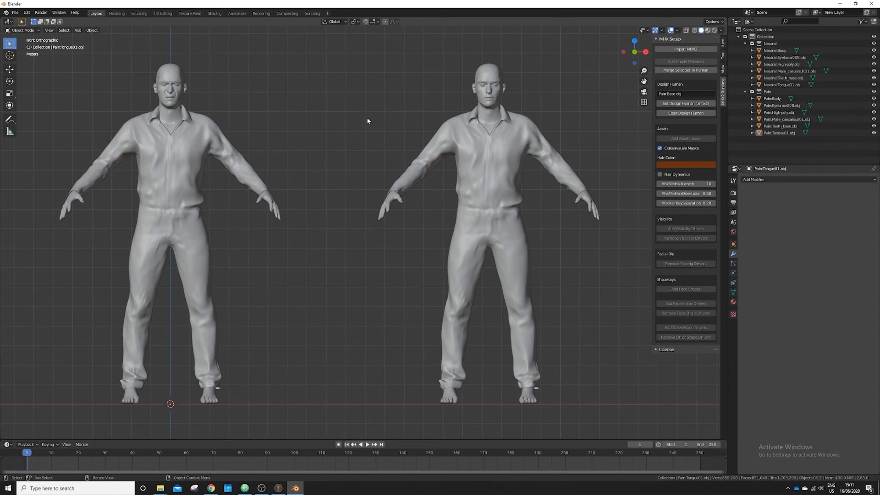
pyautogui.scroll(2, 277, 135)
pyautogui.scroll(5, 146, 114)
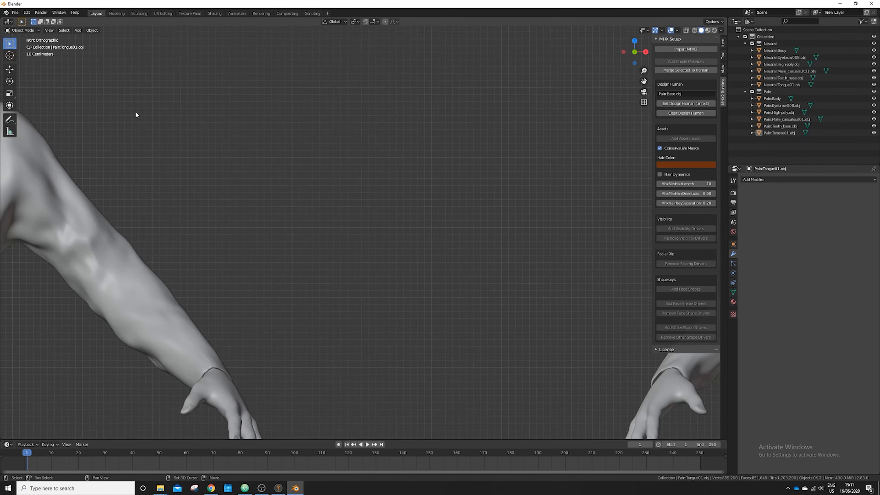
pyautogui.keyDown('shift'); pyautogui.moveTo(134, 111); pyautogui.dragTo(569, 282, button='middle'); pyautogui.keyUp('shift')
pyautogui.scroll(4, 258, 114)
pyautogui.keyDown('shift'); pyautogui.moveTo(224, 92); pyautogui.dragTo(396, 145, button='middle'); pyautogui.keyUp('shift')
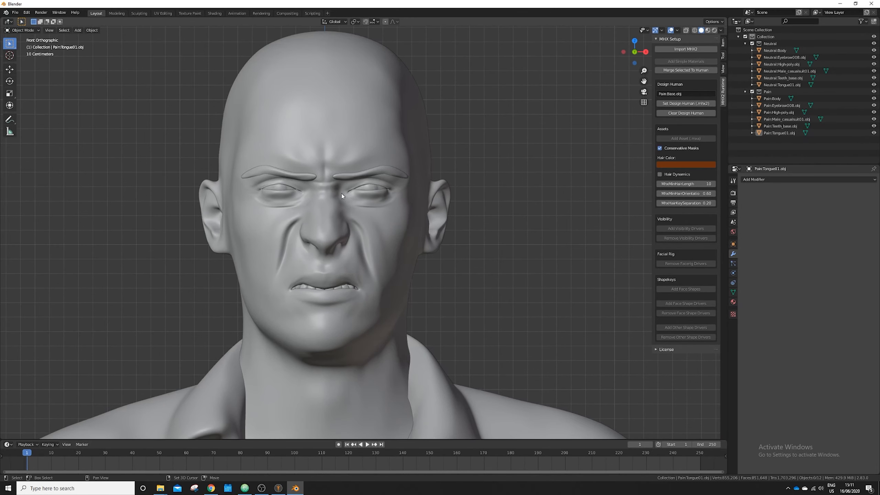
pyautogui.click(388, 114)
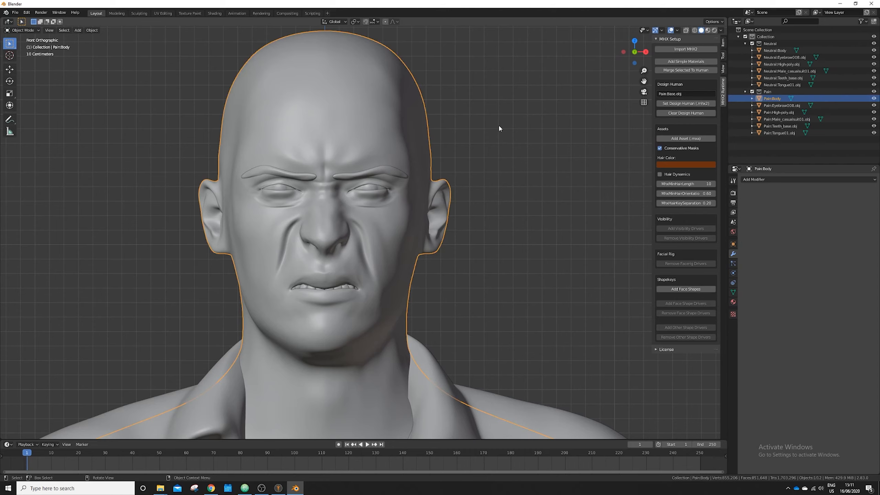
pyautogui.click(391, 171)
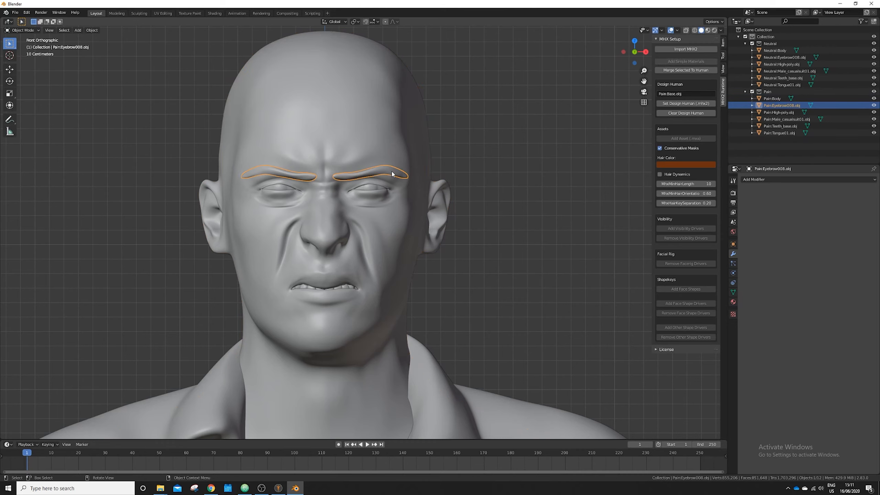
# Select the neutral body, add the pain body as the active object, and show the mesh's object data properties
pyautogui.scroll(-4, 499, 259)
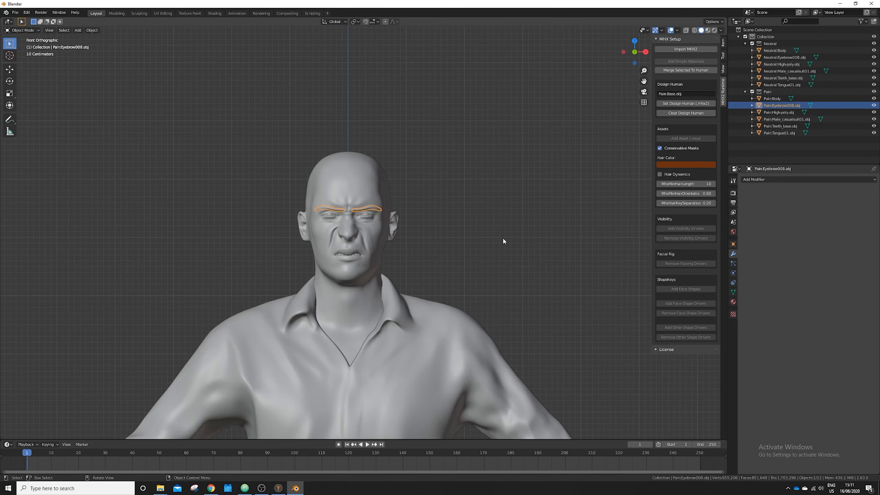
pyautogui.keyDown('shift'); pyautogui.moveTo(514, 247); pyautogui.dragTo(398, 219, button='middle'); pyautogui.keyUp('shift')
pyautogui.scroll(-5, 398, 217)
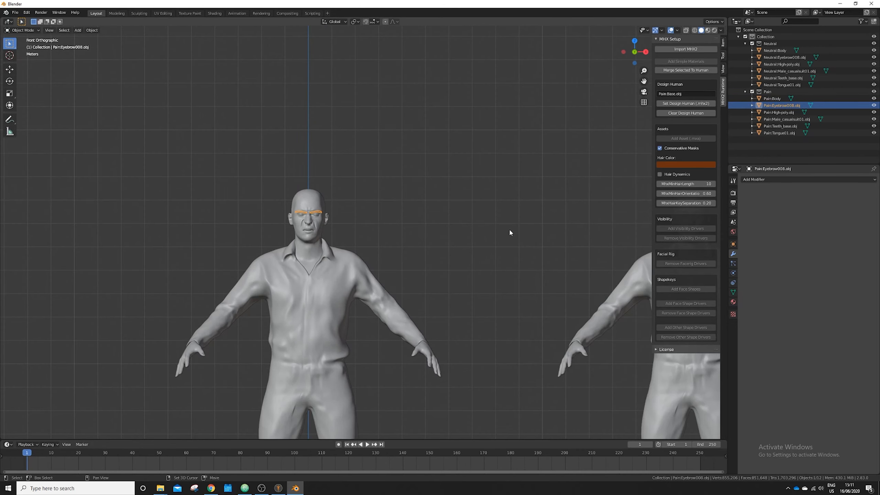
pyautogui.keyDown('shift'); pyautogui.moveTo(442, 204); pyautogui.dragTo(420, 178, button='middle'); pyautogui.keyUp('shift')
pyautogui.keyDown('shift'); pyautogui.moveTo(504, 179); pyautogui.dragTo(385, 142, button='middle'); pyautogui.keyUp('shift')
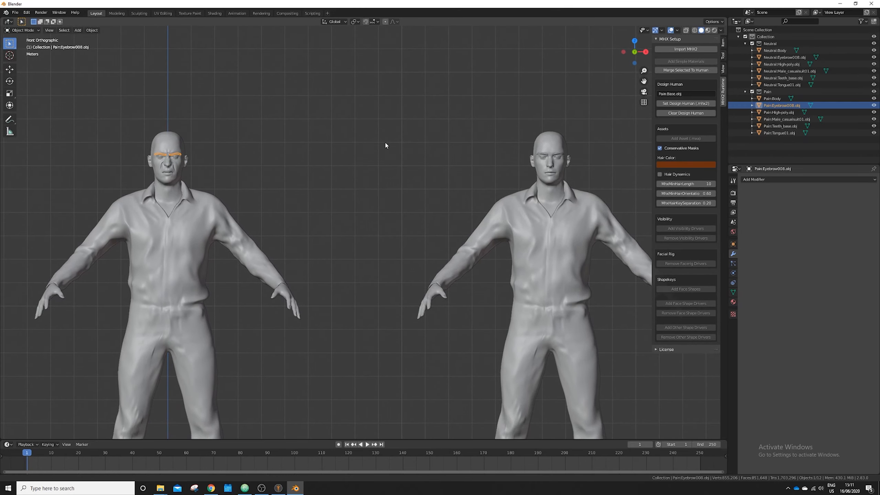
pyautogui.click(442, 106)
pyautogui.click(540, 136)
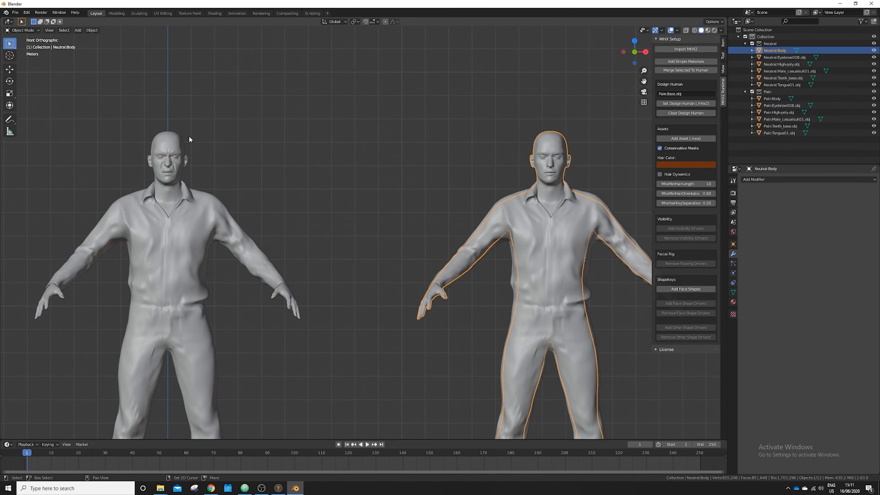
pyautogui.keyDown('shift'); pyautogui.click(178, 145); pyautogui.keyUp('shift')
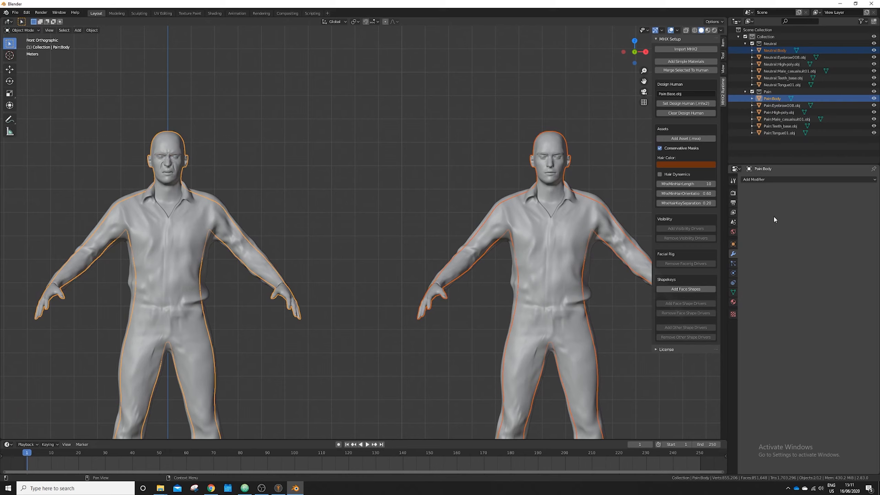
pyautogui.click(733, 292)
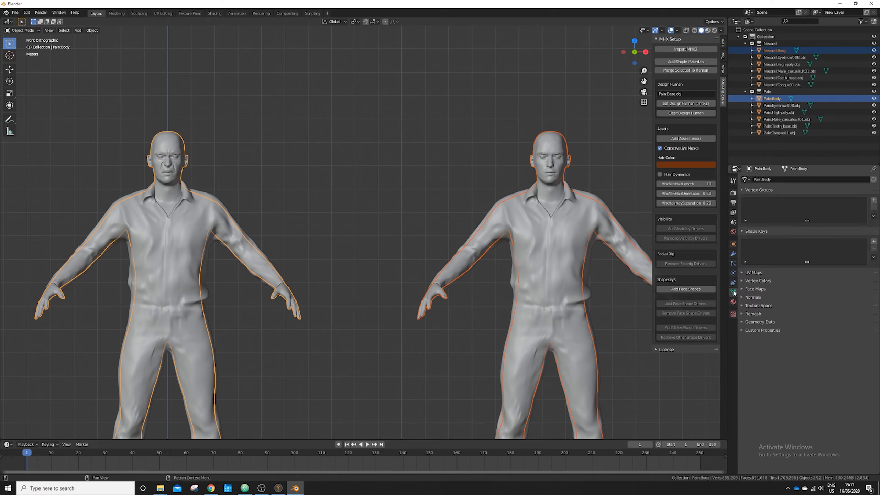
# Select each body on its own, and select the pain body plus the neutral body as the active object
pyautogui.click(304, 104)
pyautogui.click(161, 146)
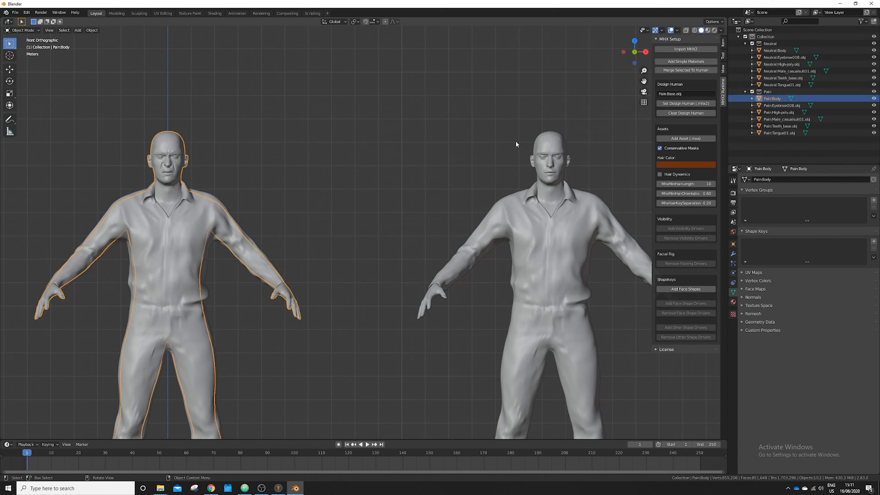
pyautogui.click(563, 146)
pyautogui.click(305, 132)
pyautogui.click(174, 144)
pyautogui.keyDown('shift'); pyautogui.click(550, 140); pyautogui.keyUp('shift')
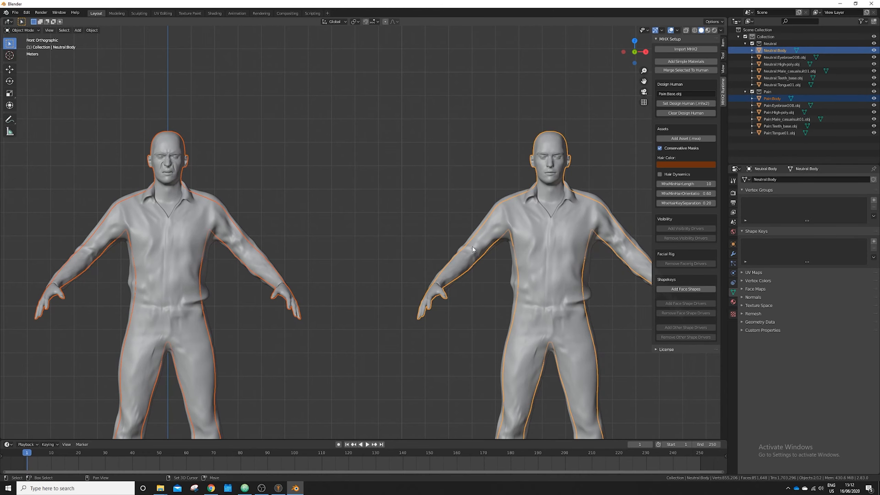
pyautogui.keyDown('shift'); pyautogui.moveTo(472, 248); pyautogui.dragTo(431, 225); pyautogui.keyUp('shift')
# Select the pain body plus the neutral body as active, join the pain body as a shape key, and clear the selection
pyautogui.click(179, 134)
pyautogui.click(138, 126)
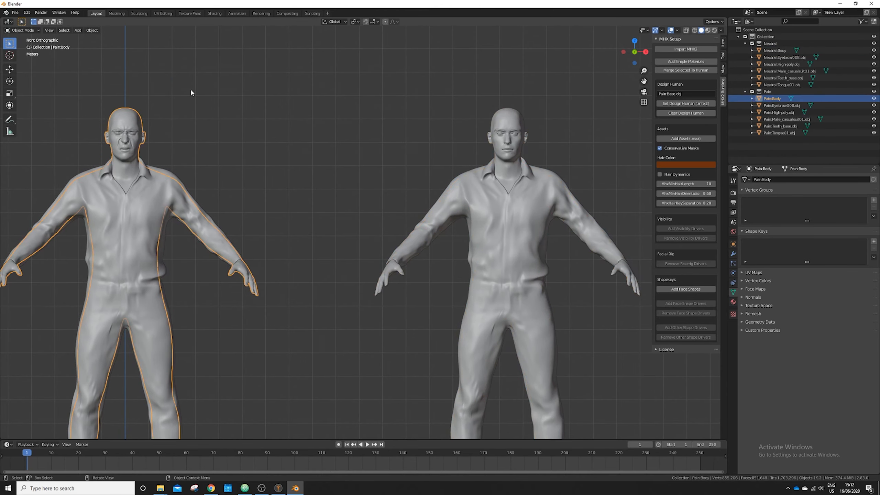
pyautogui.keyDown('shift'); pyautogui.click(514, 119); pyautogui.keyUp('shift')
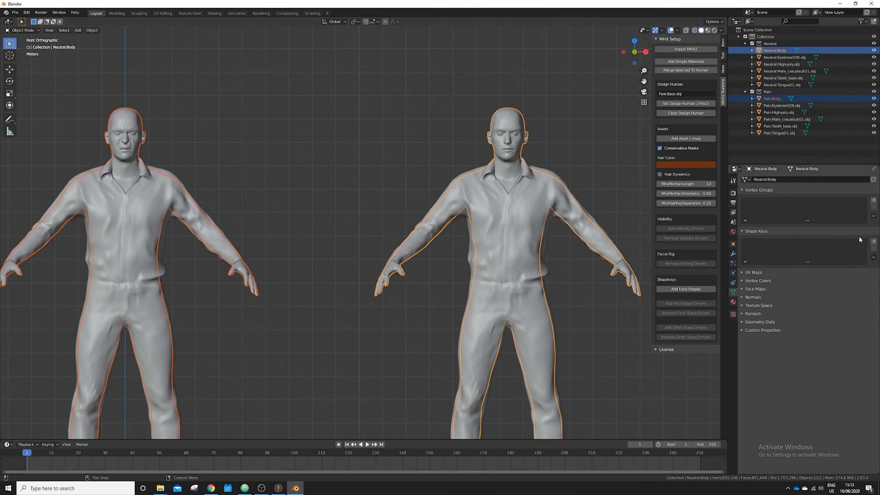
pyautogui.click(874, 258)
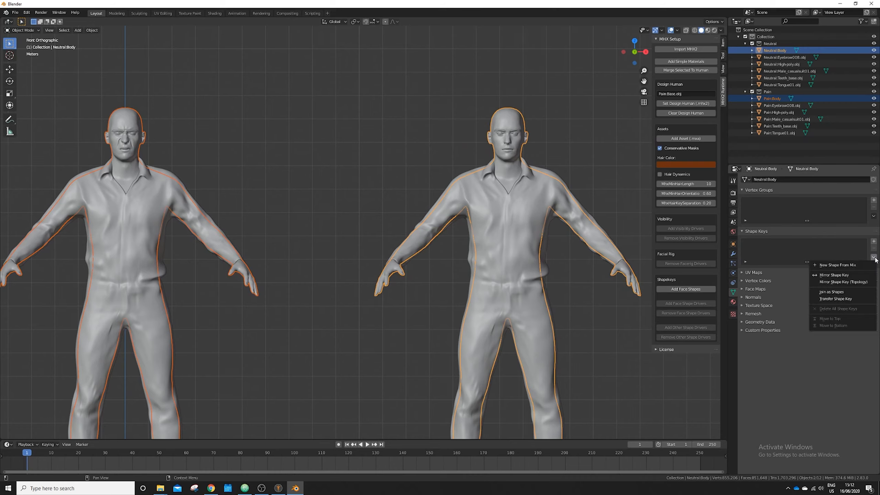
pyautogui.click(856, 292)
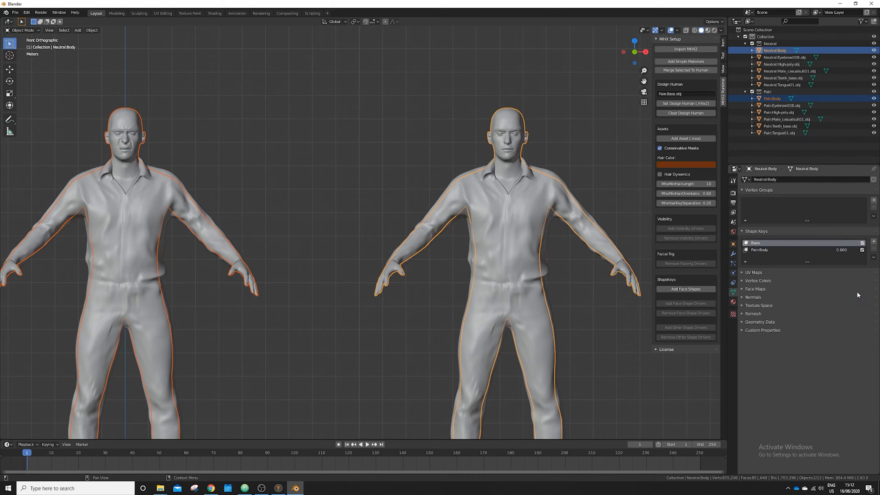
pyautogui.click(365, 112)
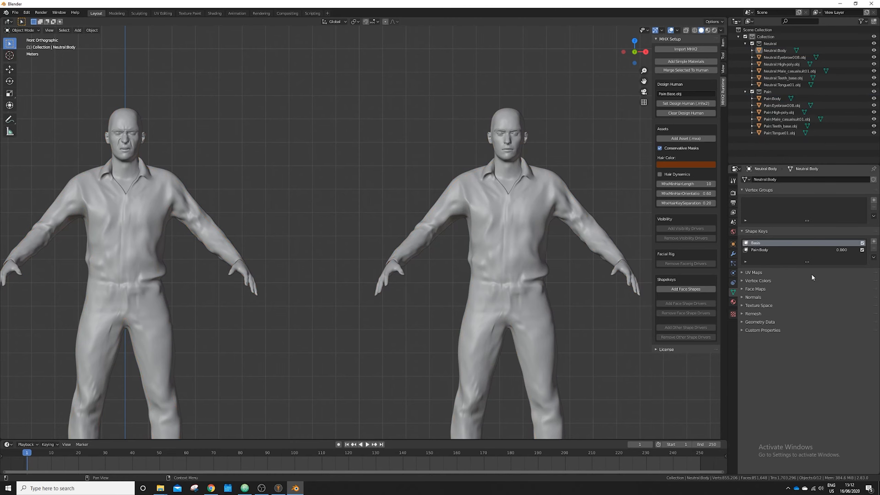
# Preview the pain shape key on the neutral body's face by varying its value, and return the value to 0
pyautogui.click(792, 250)
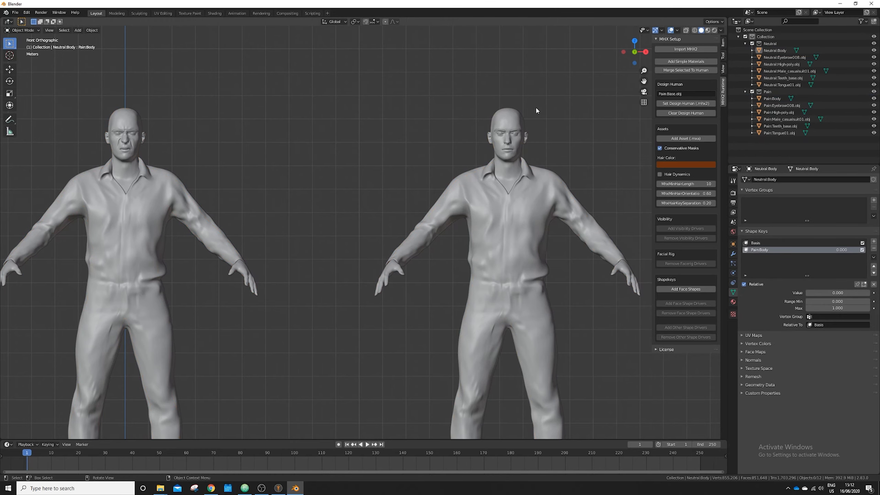
pyautogui.scroll(6, 549, 146)
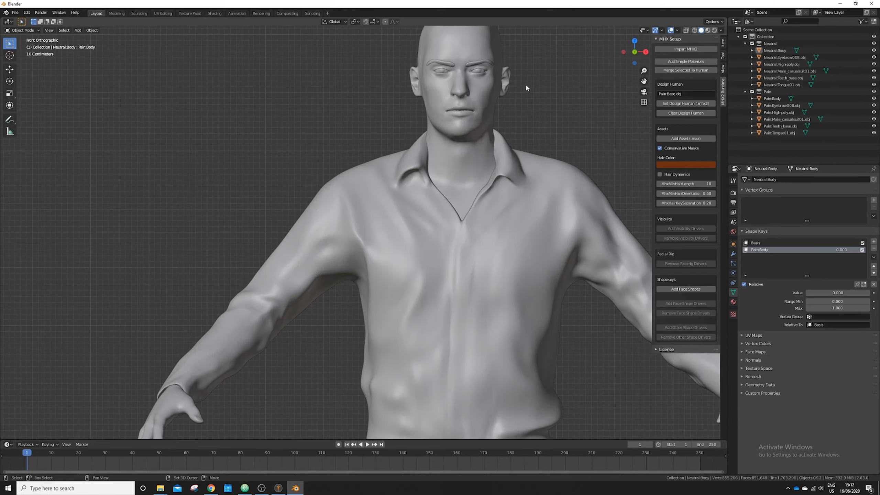
pyautogui.scroll(4, 436, 229)
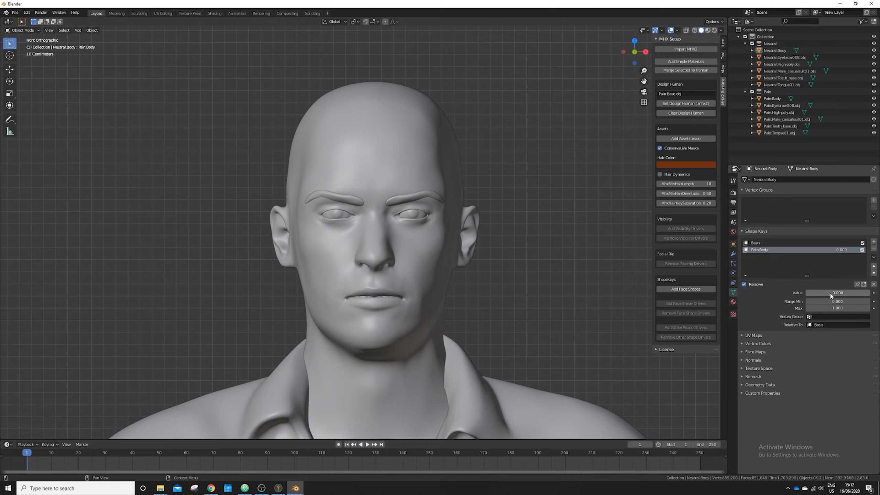
pyautogui.moveTo(810, 294)
pyautogui.mouseDown()
pyautogui.moveTo(869, 295)
pyautogui.moveTo(807, 294)
pyautogui.mouseUp()
pyautogui.scroll(-8, 481, 124)
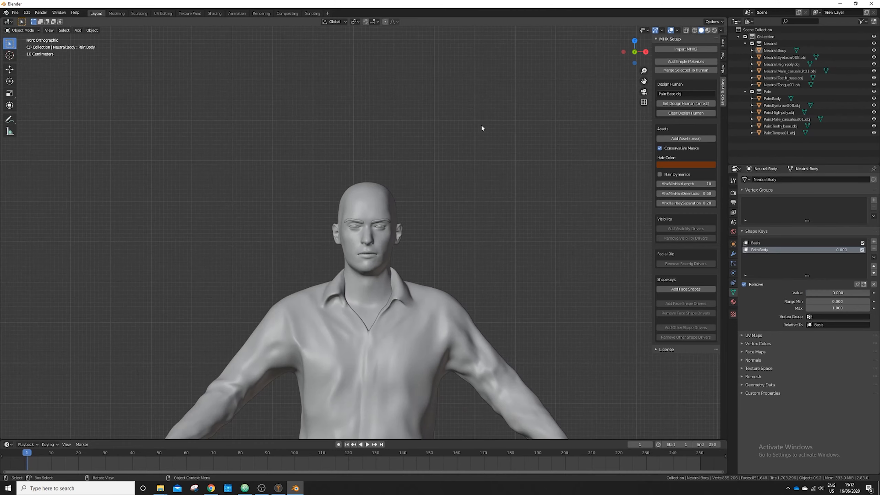
# Select the pain eyebrows plus the neutral eyebrows as active, and join the pain eyebrows as a shape key
pyautogui.scroll(5, 214, 185)
pyautogui.scroll(1, 214, 182)
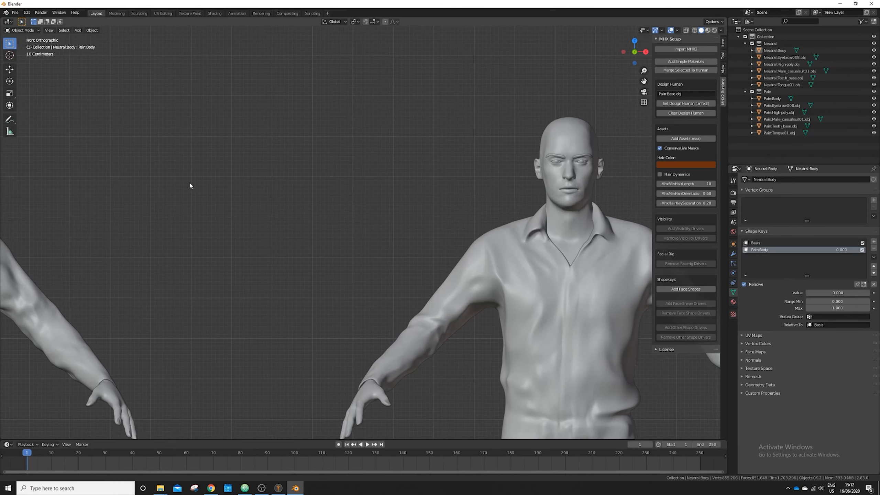
pyautogui.keyDown('shift'); pyautogui.moveTo(190, 183); pyautogui.dragTo(372, 196, button='middle'); pyautogui.keyUp('shift')
pyautogui.scroll(-2, 331, 196)
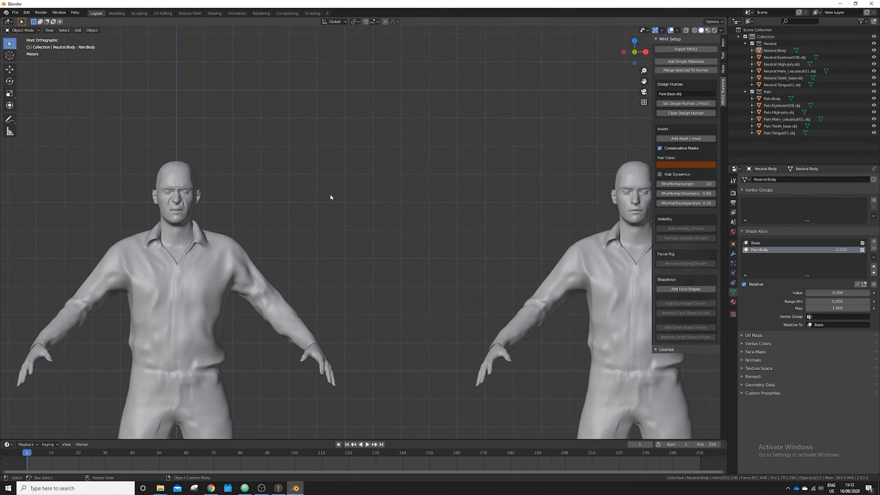
pyautogui.click(190, 189)
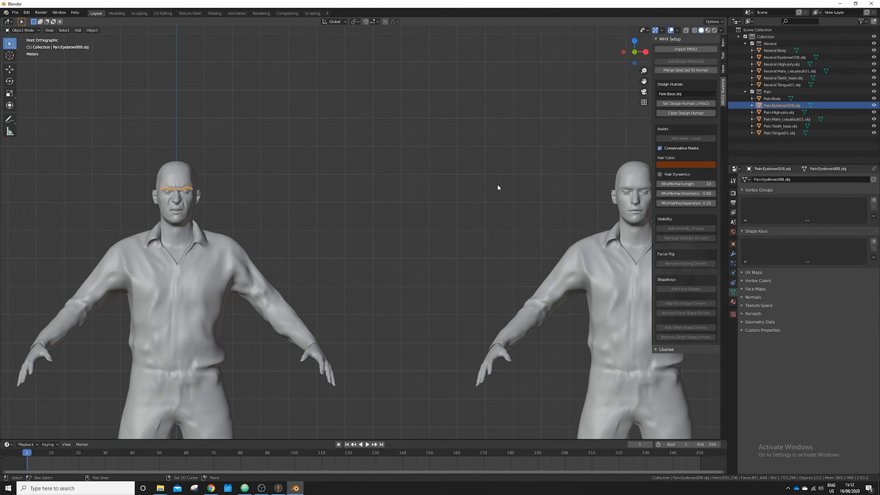
pyautogui.scroll(4, 608, 171)
pyautogui.keyDown('shift'); pyautogui.moveTo(578, 171); pyautogui.dragTo(175, 168, button='middle'); pyautogui.keyUp('shift')
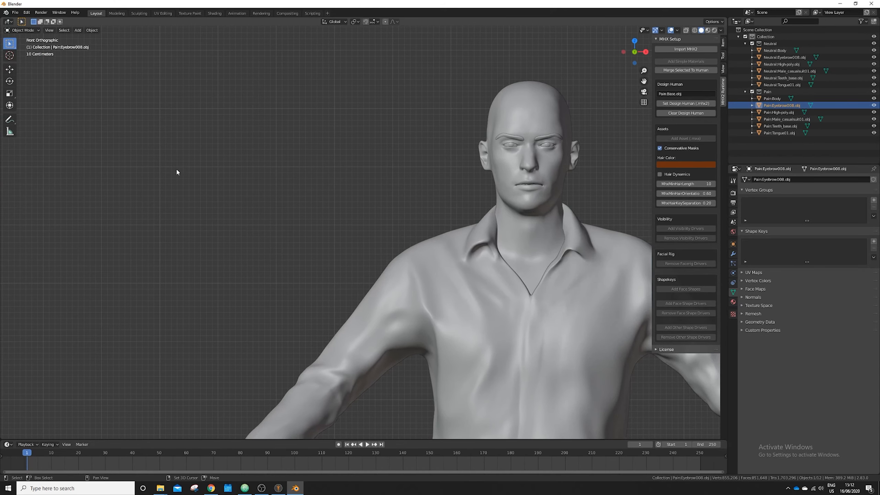
pyautogui.keyDown('shift'); pyautogui.click(520, 138); pyautogui.keyUp('shift')
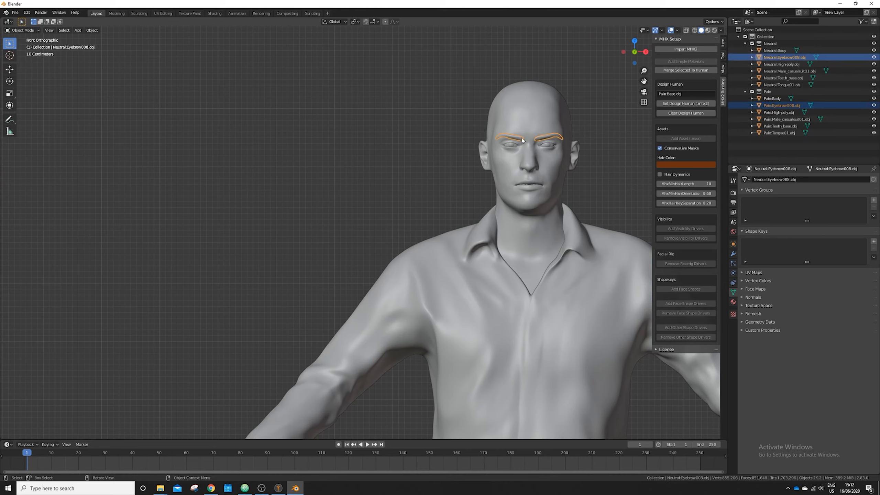
pyautogui.click(873, 257)
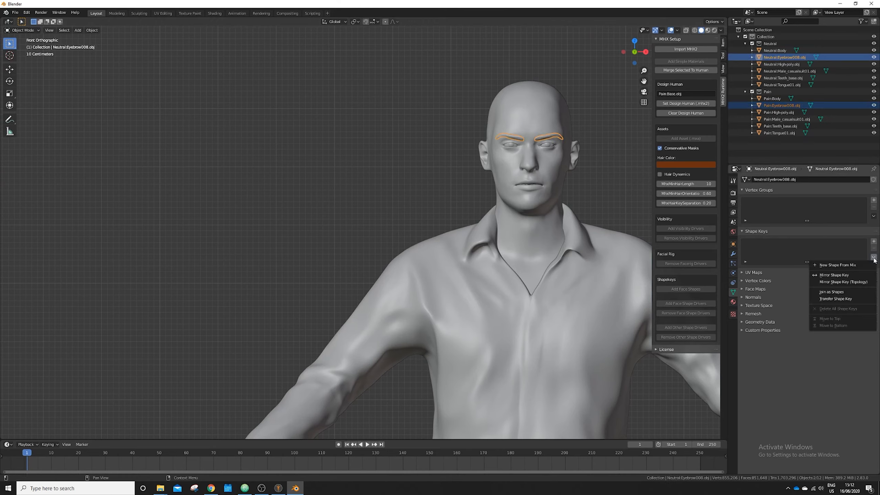
pyautogui.click(848, 293)
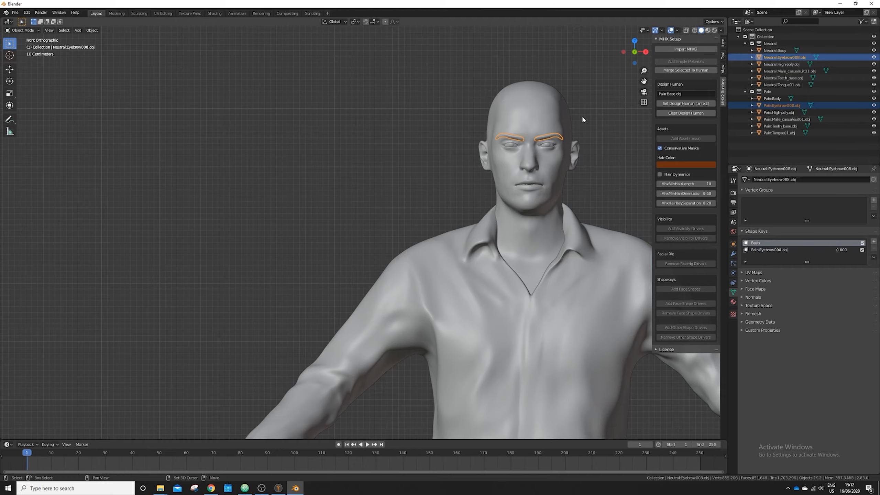
# Preview the eyebrows' pain shape key by varying its value, return it to 0, and clear the selection
pyautogui.keyDown('shift'); pyautogui.moveTo(583, 120); pyautogui.dragTo(487, 134, button='middle'); pyautogui.keyUp('shift')
pyautogui.scroll(2, 487, 134)
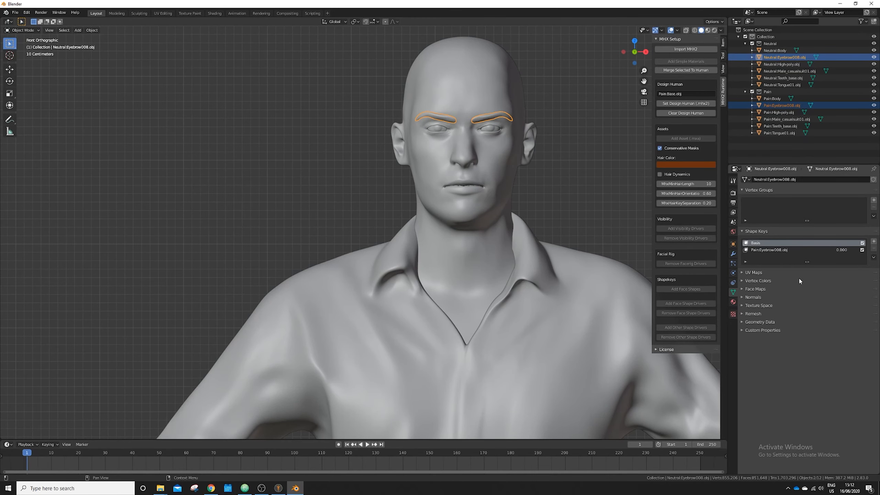
pyautogui.click(801, 249)
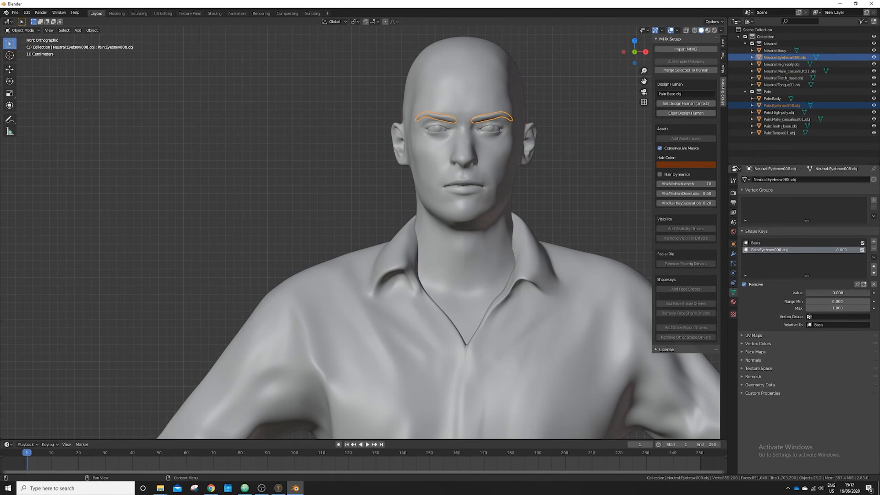
pyautogui.moveTo(808, 293)
pyautogui.mouseDown()
pyautogui.moveTo(869, 292)
pyautogui.moveTo(806, 293)
pyautogui.mouseUp()
pyautogui.click(598, 120)
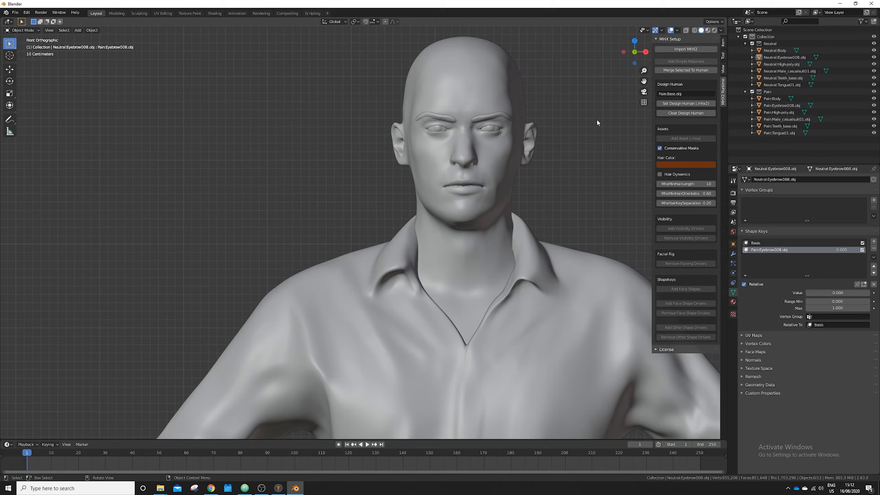
# Select all meshes of the pain character and delete them from the scene
pyautogui.scroll(-5, 548, 160)
pyautogui.scroll(-4, 548, 163)
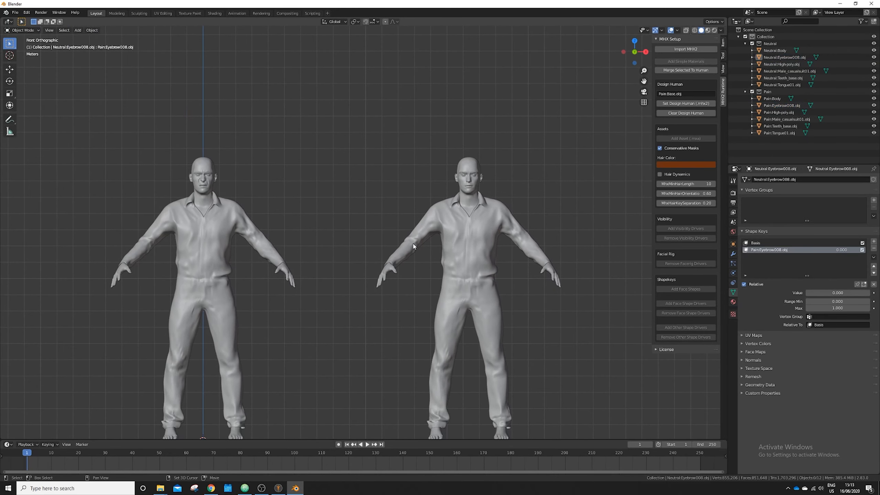
pyautogui.moveTo(452, 191); pyautogui.dragTo(484, 150, button='middle')
pyautogui.moveTo(339, 145); pyautogui.dragTo(517, 383)
pyautogui.moveTo(507, 193); pyautogui.dragTo(497, 206, button='middle')
pyautogui.click(262, 130)
pyautogui.moveTo(160, 136); pyautogui.dragTo(311, 368)
pyautogui.press('x')
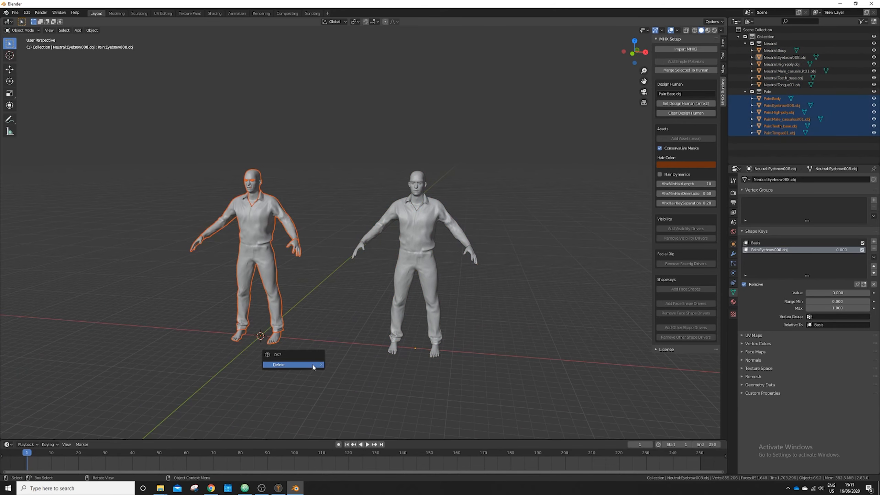
pyautogui.click(295, 365)
# Clear the selection and delete the empty Pain collection
pyautogui.moveTo(310, 125); pyautogui.dragTo(516, 438)
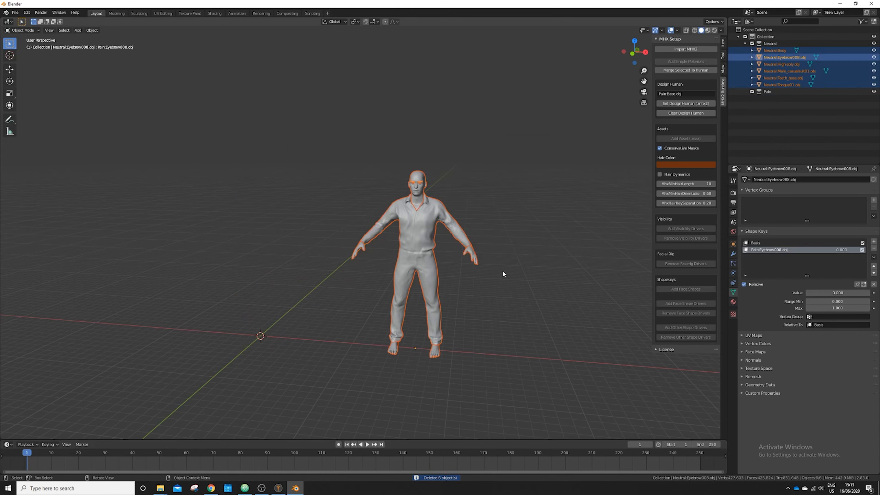
pyautogui.click(549, 146)
pyautogui.click(802, 93)
pyautogui.rightClick(802, 94)
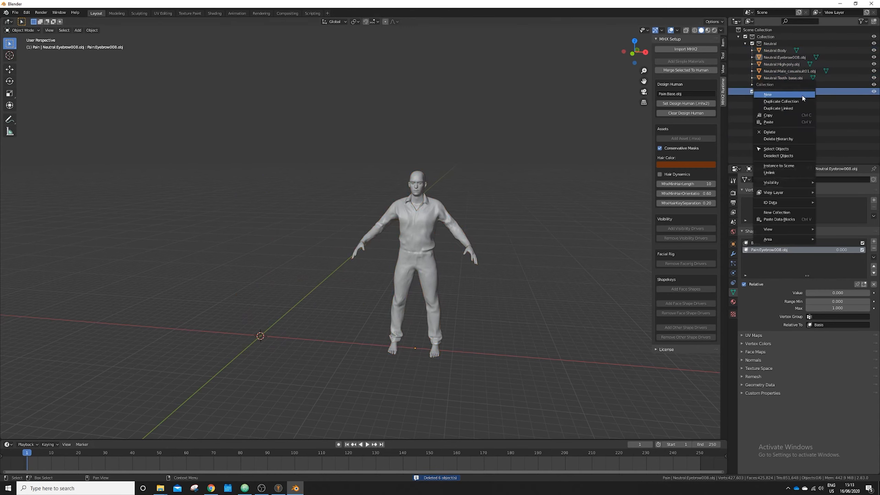
pyautogui.click(784, 132)
# Examine the remaining neutral character up close, selecting its eyebrows and body in turn to check their shape keys
pyautogui.moveTo(290, 125); pyautogui.dragTo(568, 399)
pyautogui.moveTo(483, 218); pyautogui.dragTo(408, 220, button='middle')
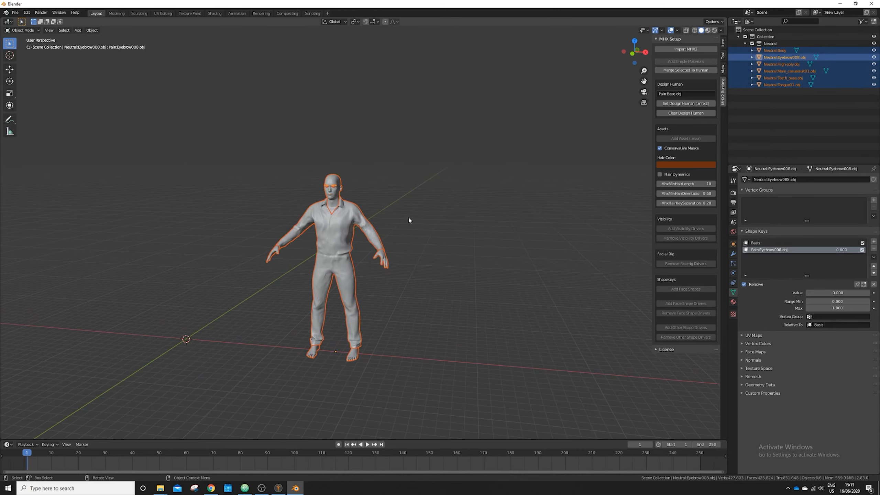
pyautogui.scroll(8, 298, 138)
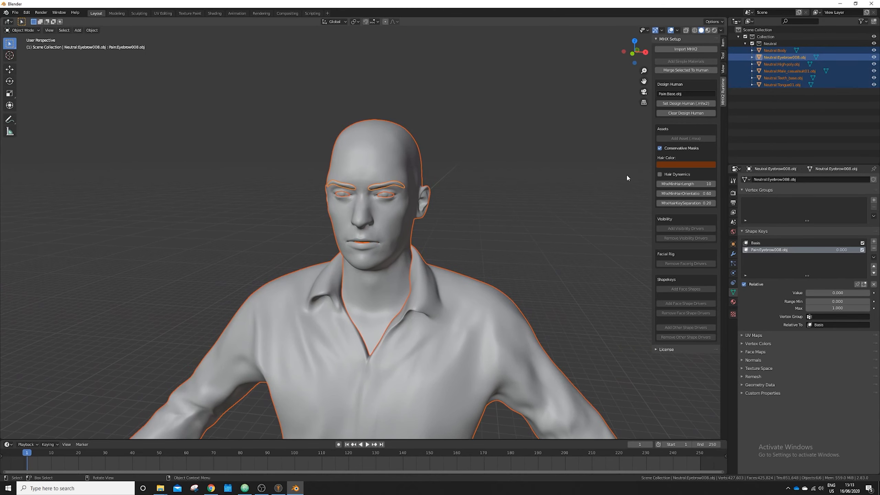
pyautogui.click(466, 171)
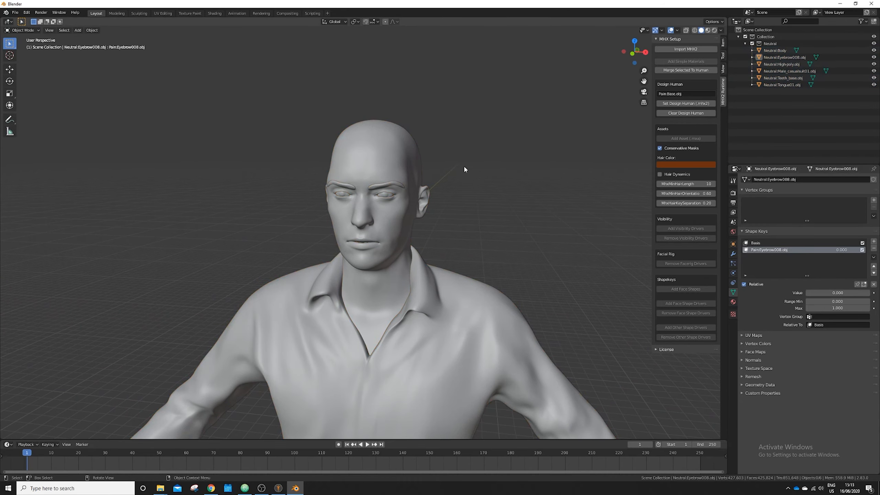
pyautogui.scroll(4, 400, 170)
pyautogui.click(429, 99)
pyautogui.click(435, 102)
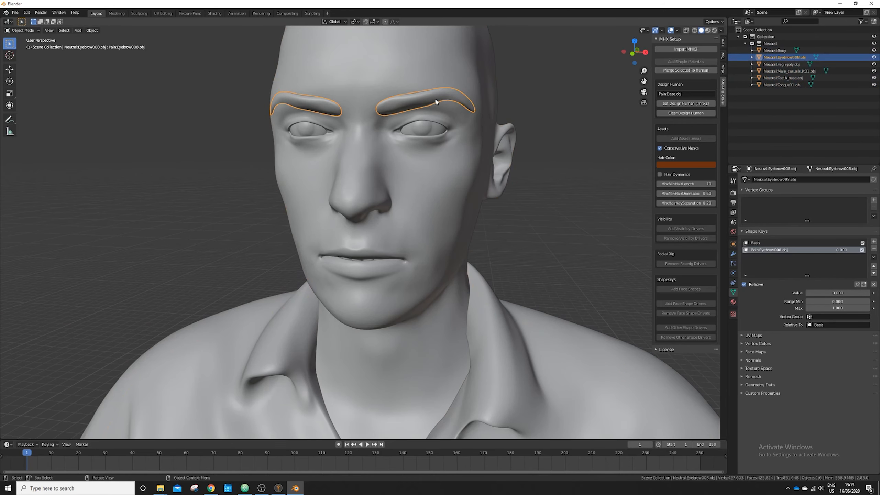
pyautogui.scroll(-4, 584, 155)
pyautogui.click(392, 186)
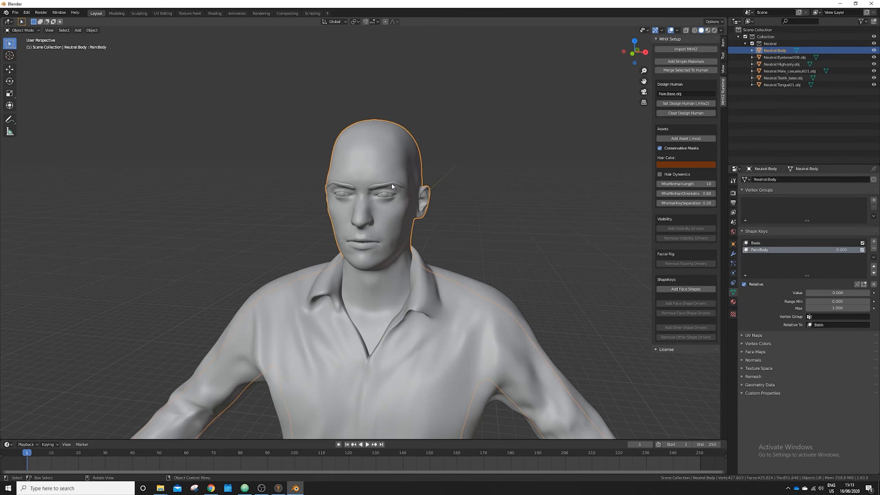
pyautogui.click(399, 186)
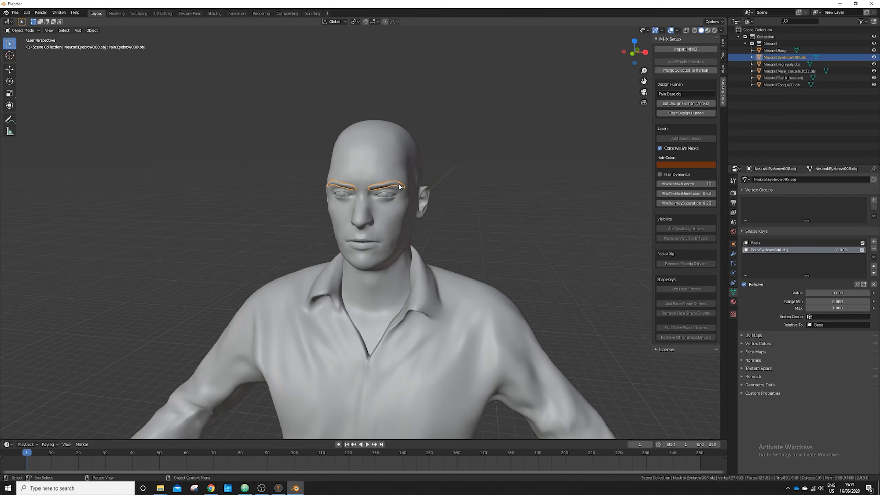
pyautogui.click(511, 214)
pyautogui.scroll(-2, 510, 214)
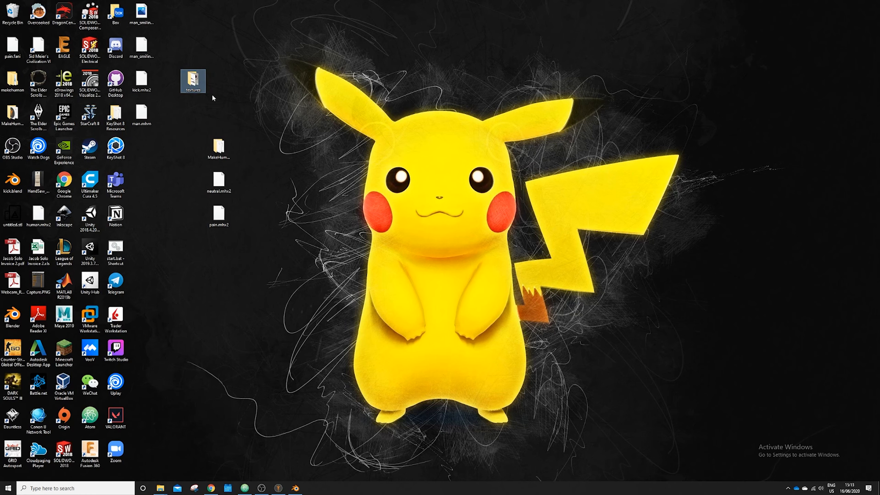
# Open the textures folder on the desktop and look over the eye, eyebrow and casual suit texture images
pyautogui.doubleClick(193, 81)
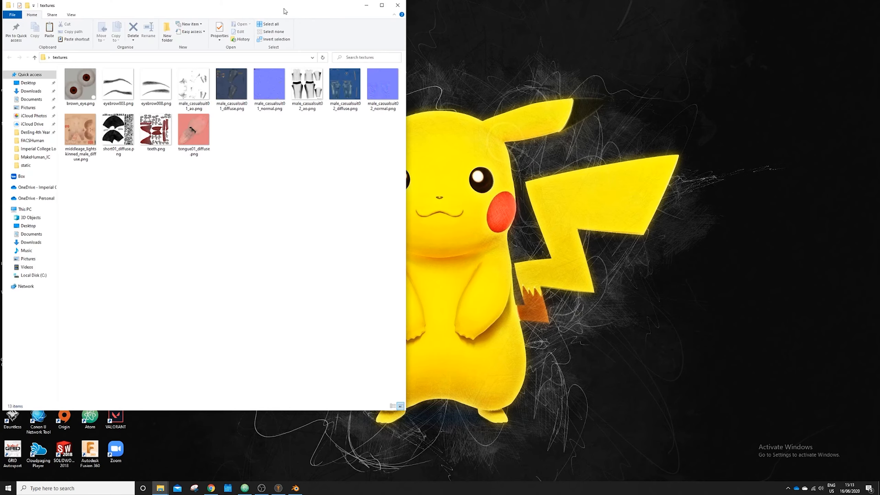
pyautogui.moveTo(284, 9); pyautogui.dragTo(617, 32)
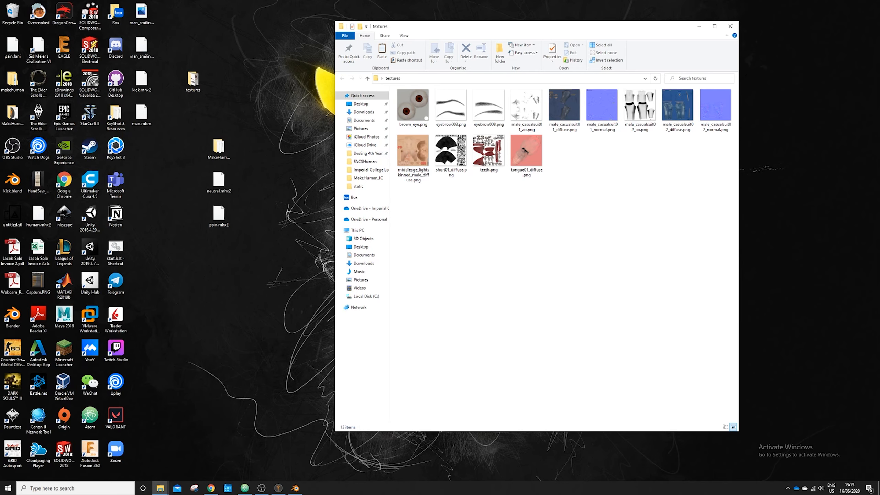
pyautogui.click(412, 107)
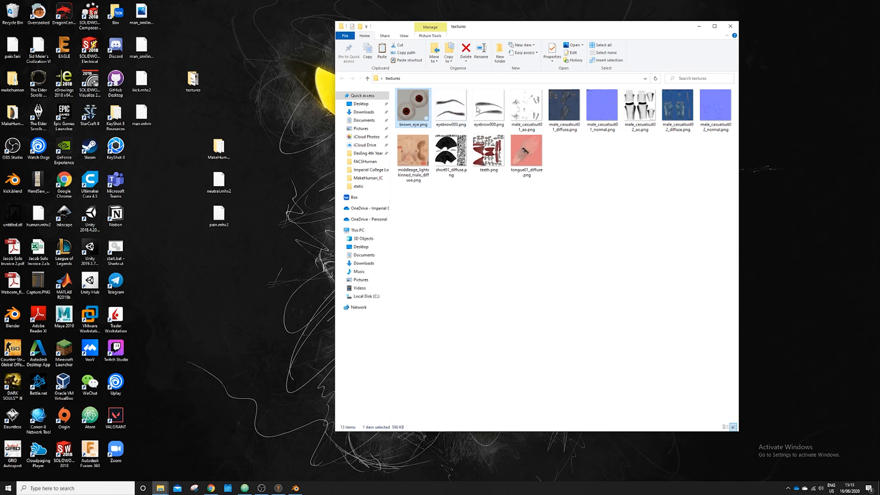
pyautogui.click(461, 111)
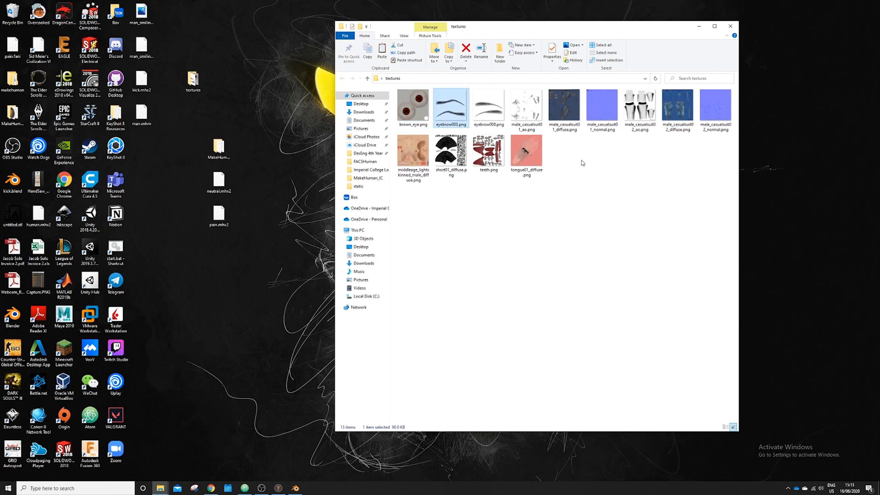
pyautogui.click(672, 100)
pyautogui.click(568, 111)
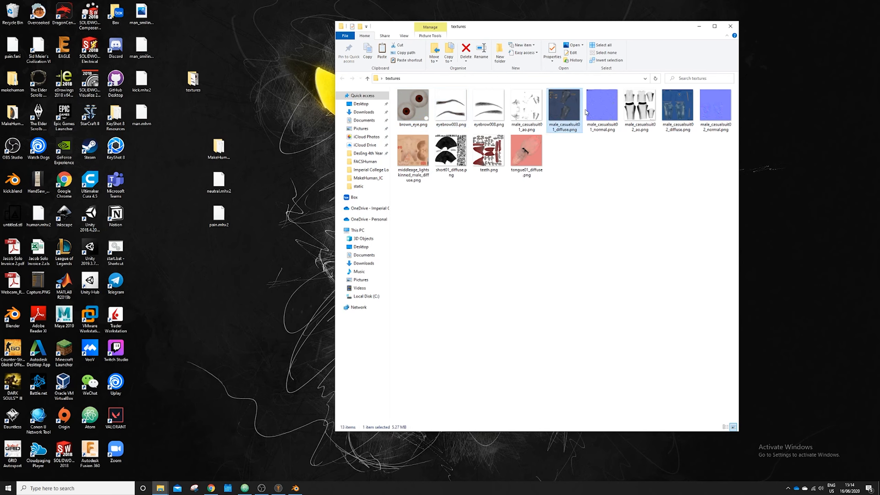
# Look over the skin, tongue and teeth texture images in the textures folder, then clear the selection
pyautogui.click(423, 158)
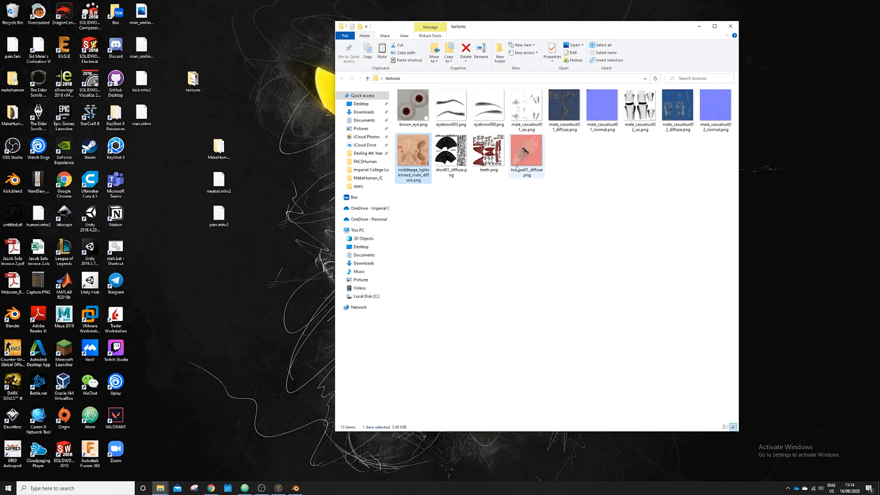
pyautogui.click(527, 159)
pyautogui.click(494, 161)
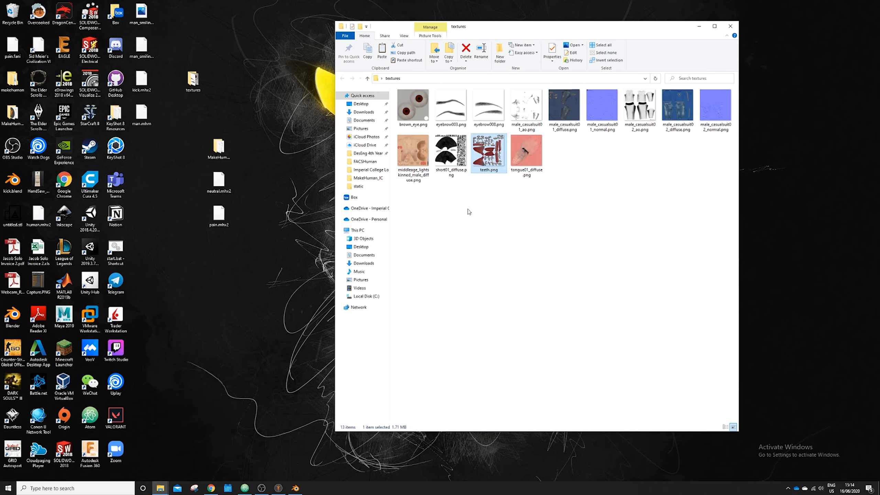
pyautogui.click(627, 197)
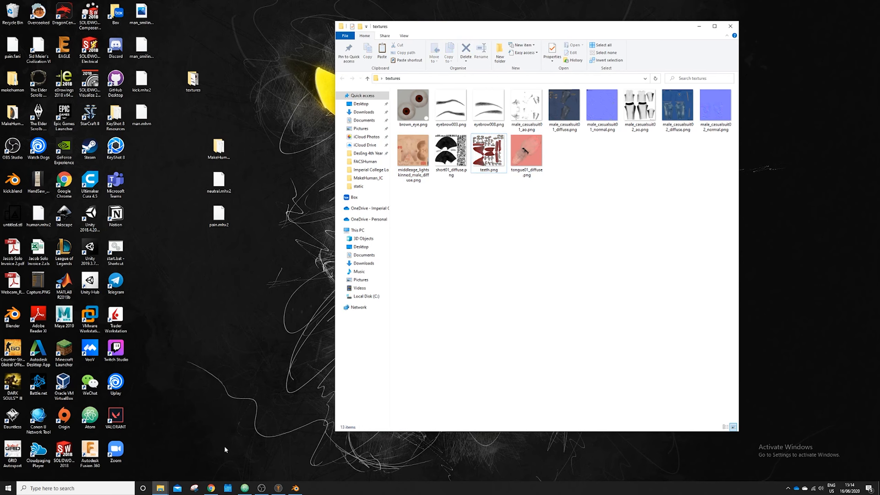
# Switch to Blender and save the character scene to the desktop as man.blend
pyautogui.click(296, 490)
pyautogui.hotkey('ctrl', 's')
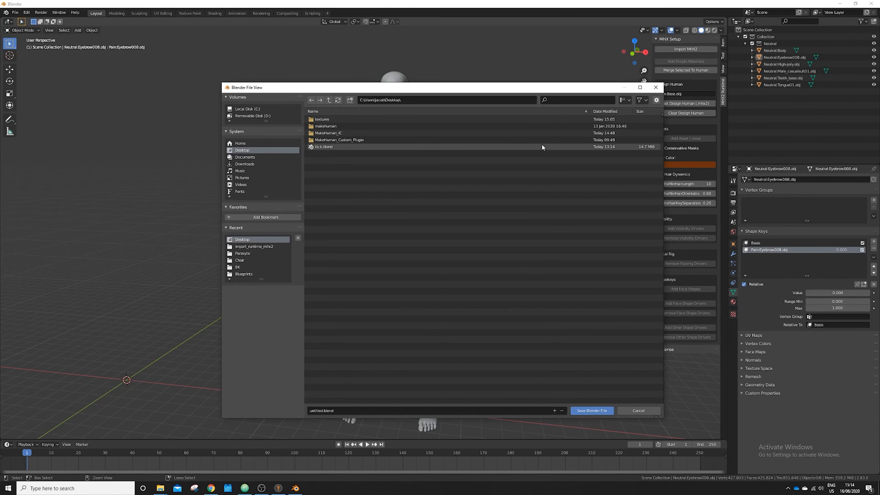
pyautogui.click(354, 409)
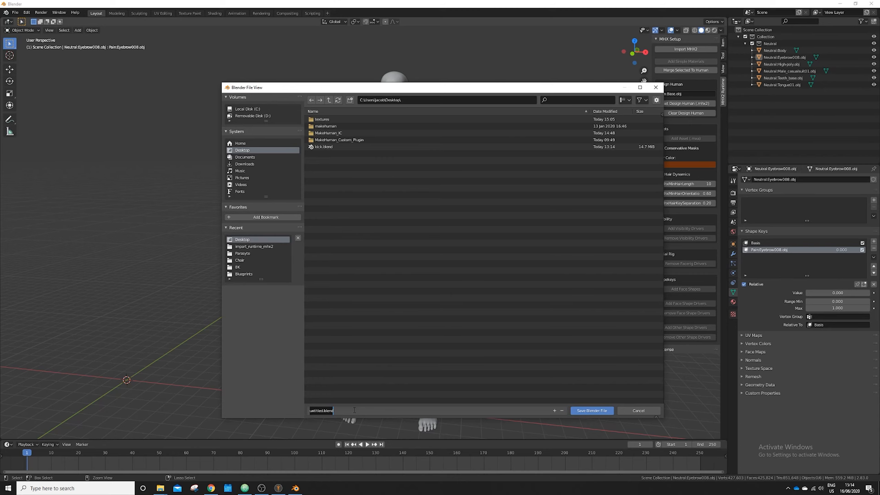
pyautogui.write('man')
pyautogui.press('Return')
pyautogui.click(589, 411)
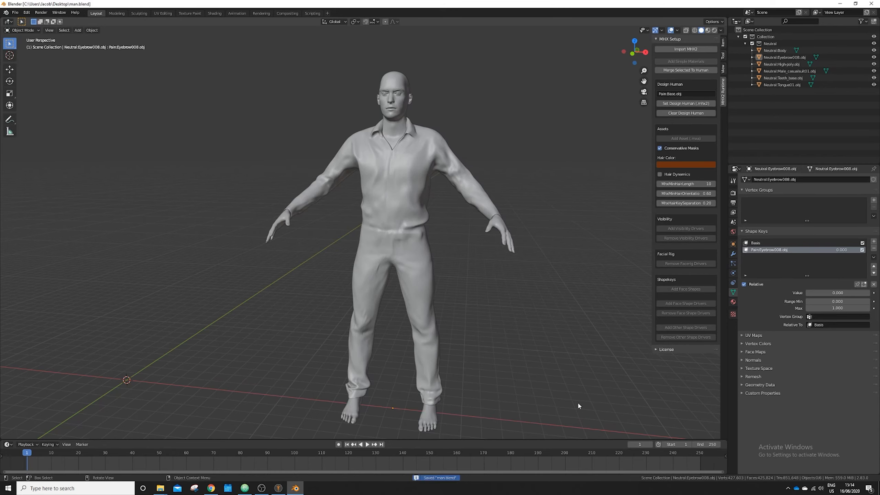